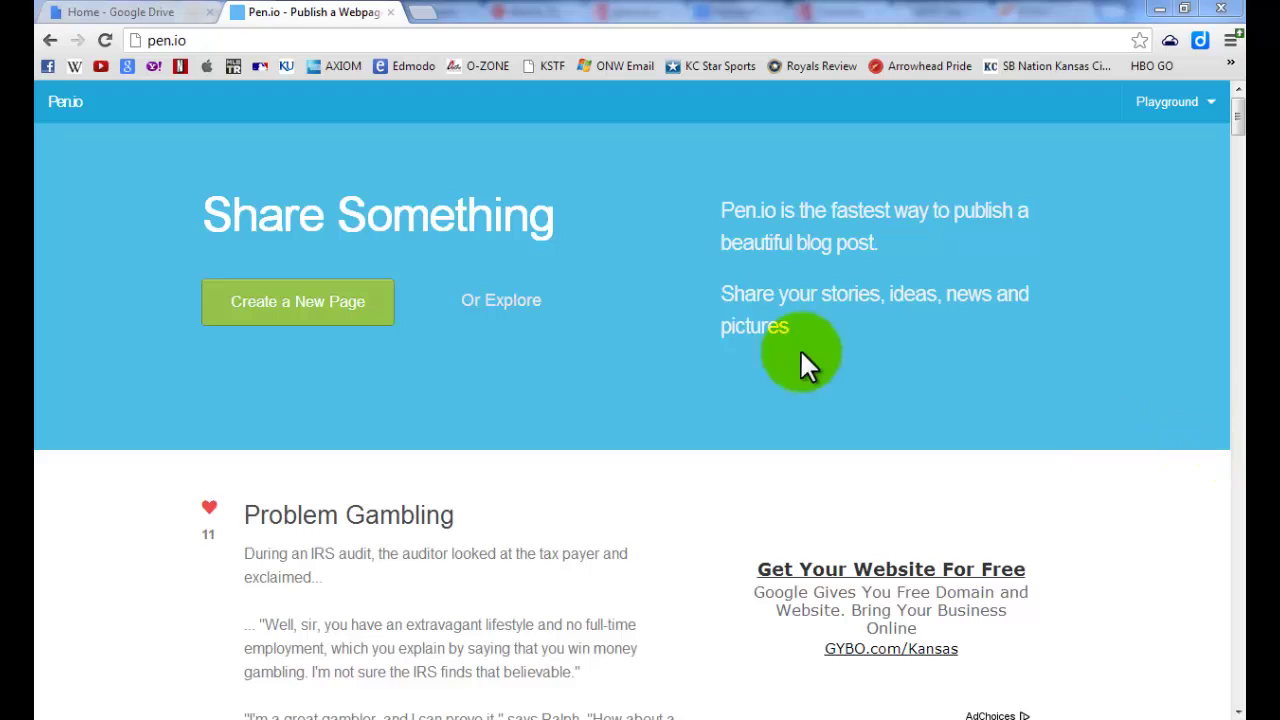
# Create a new page on Pen.io
pyautogui.click(151, 41)
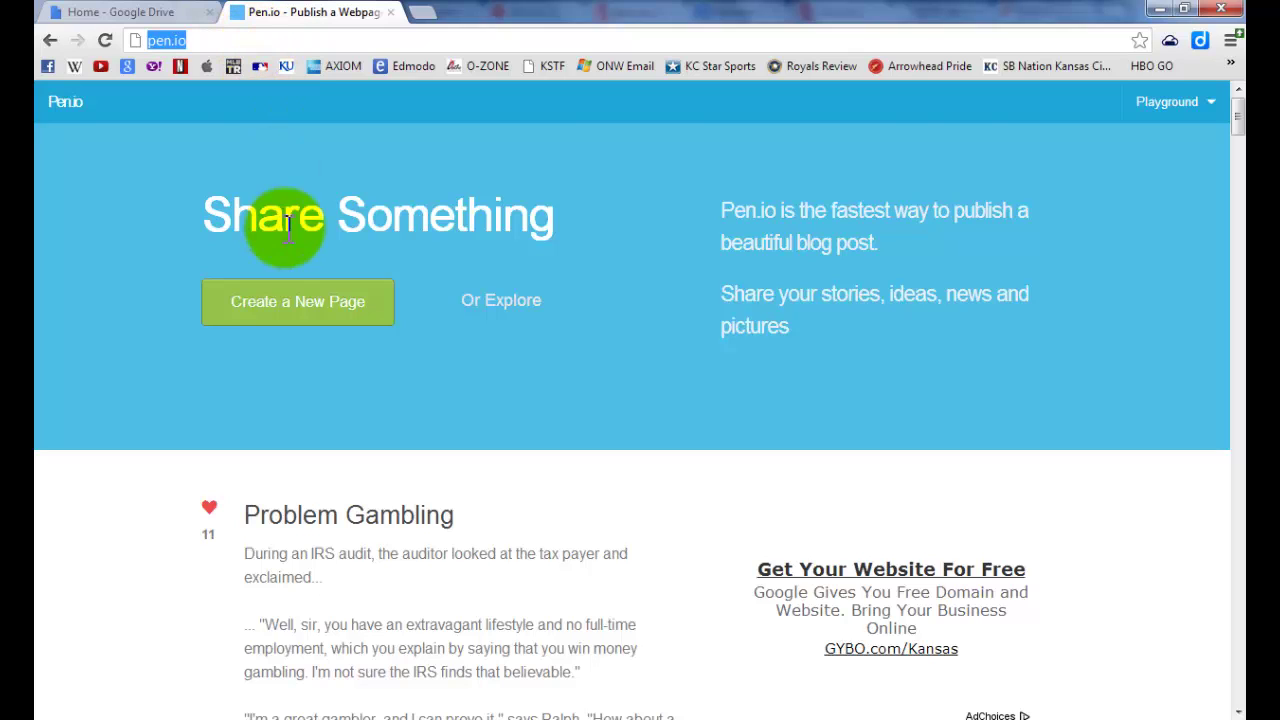
pyautogui.click(161, 222)
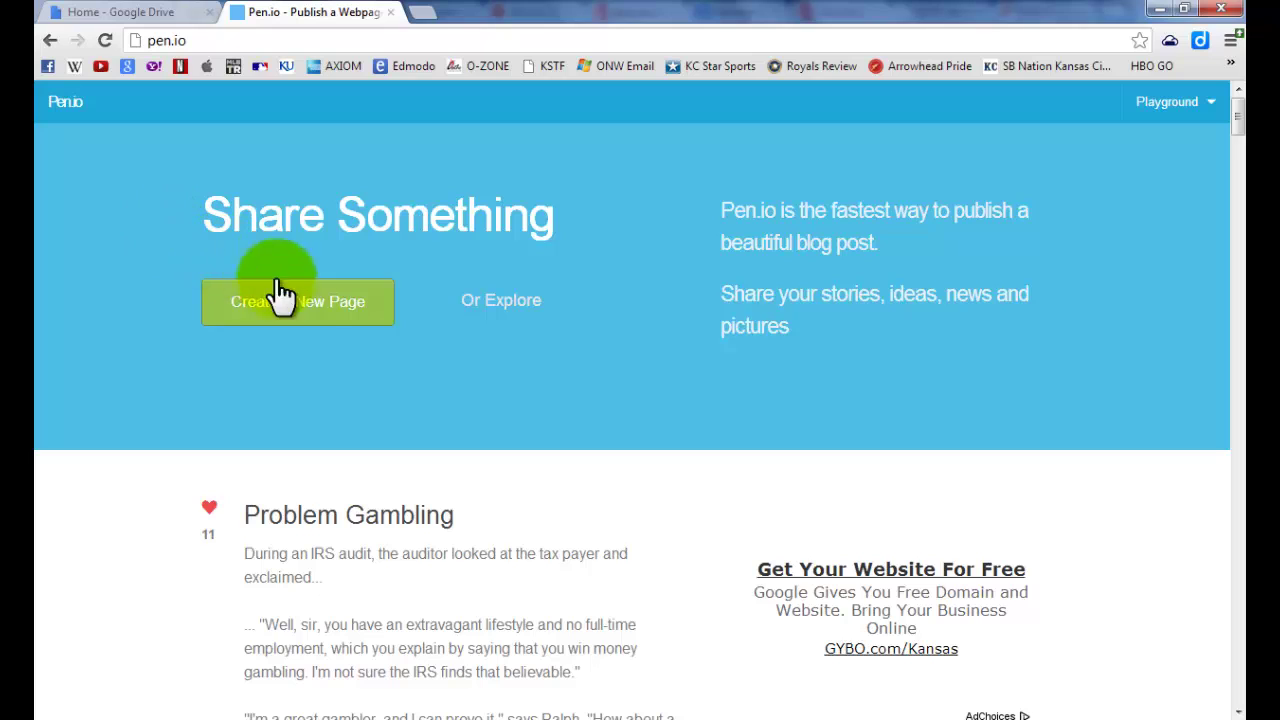
pyautogui.click(308, 320)
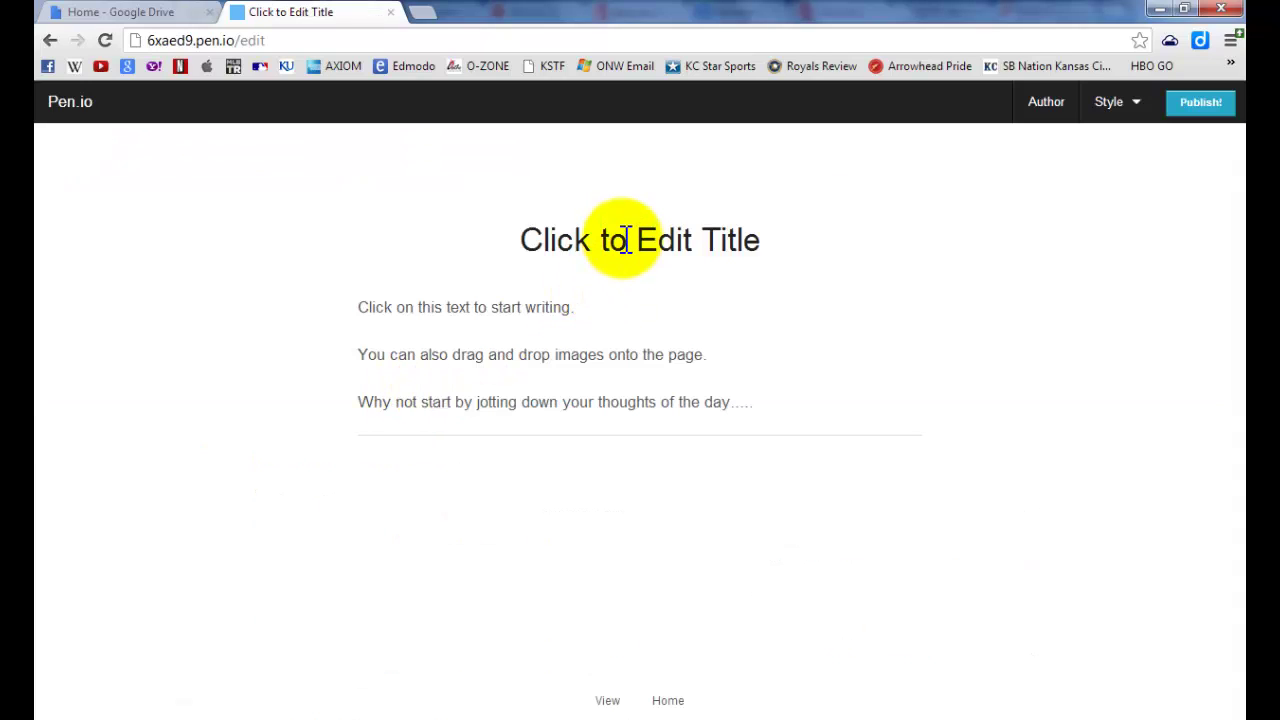
# Replace the page's placeholder title with "How to use Pen.io with Google Forms"
pyautogui.click(618, 240)
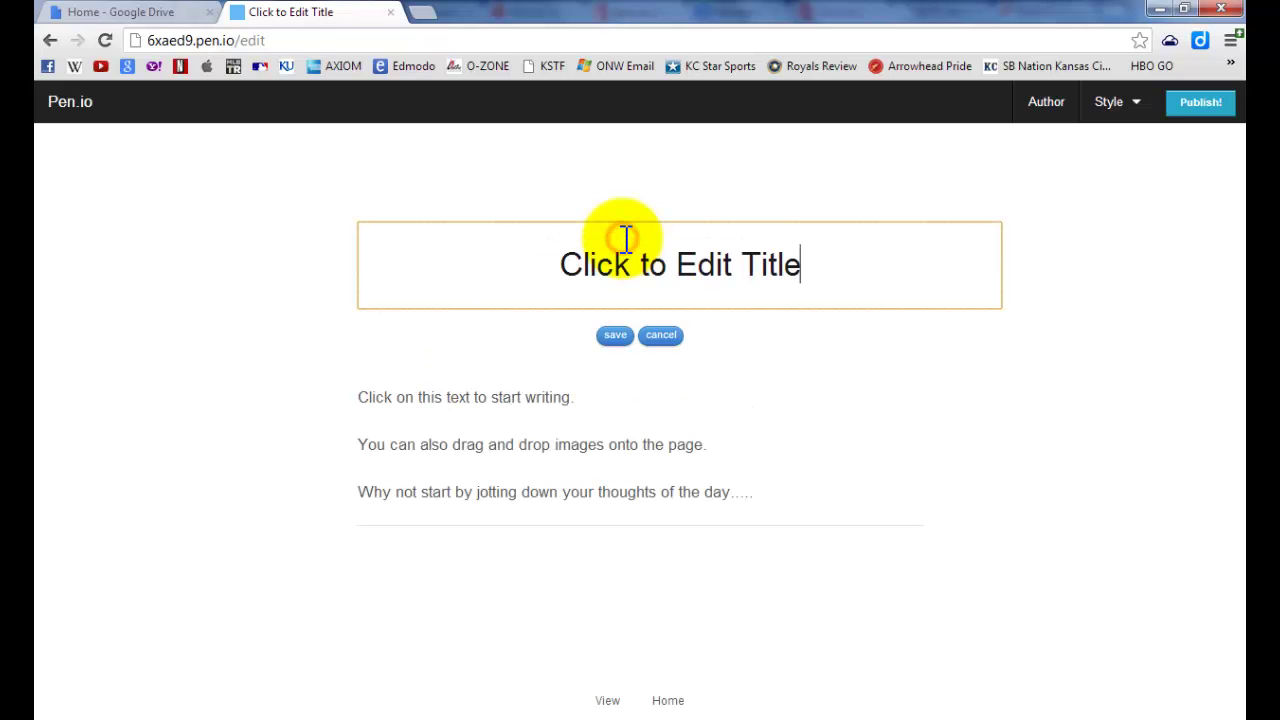
pyautogui.tripleClick(678, 266)
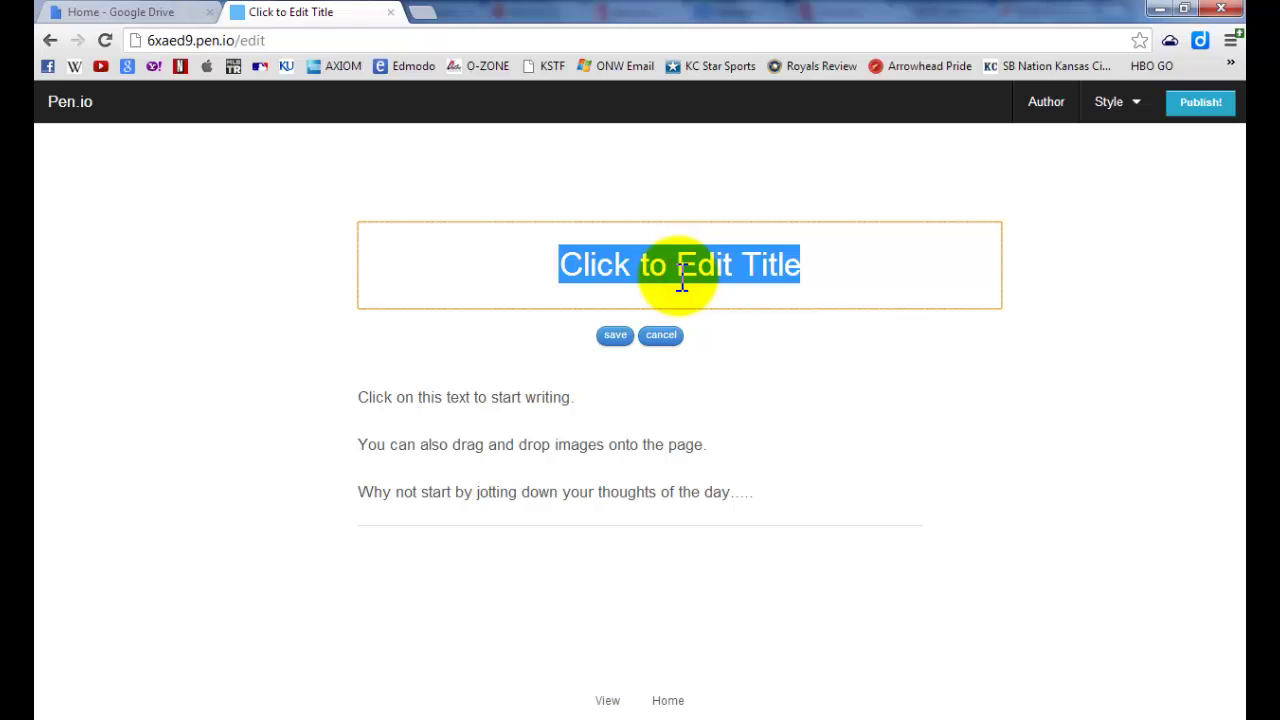
pyautogui.write('HOw')
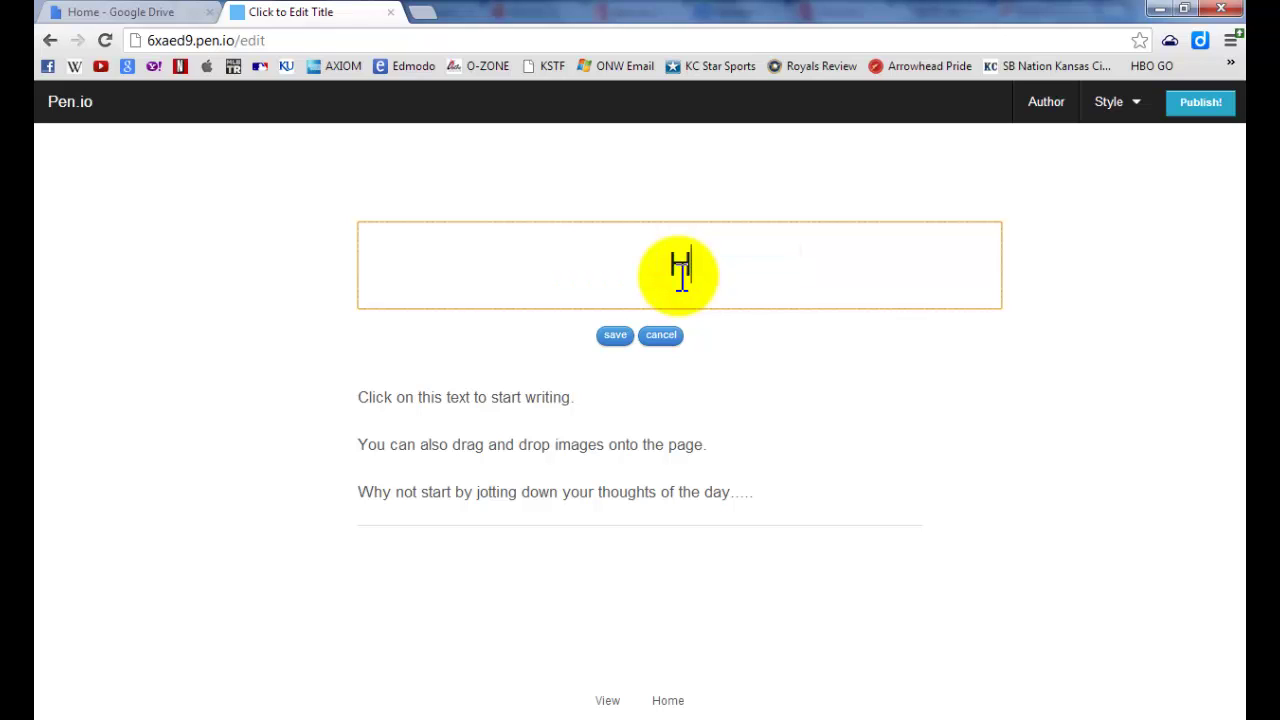
pyautogui.press('BackSpace')
pyautogui.press('BackSpace')
pyautogui.write('ow to use Pen.')
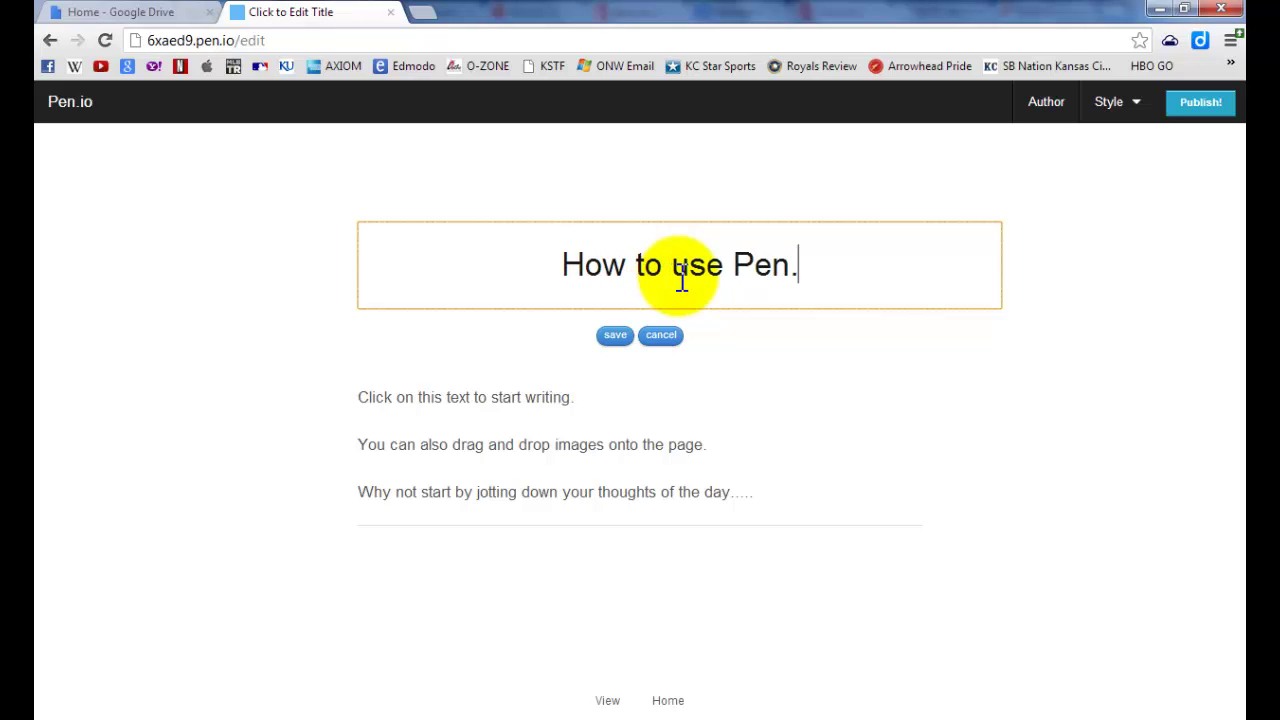
pyautogui.write('io with Googl')
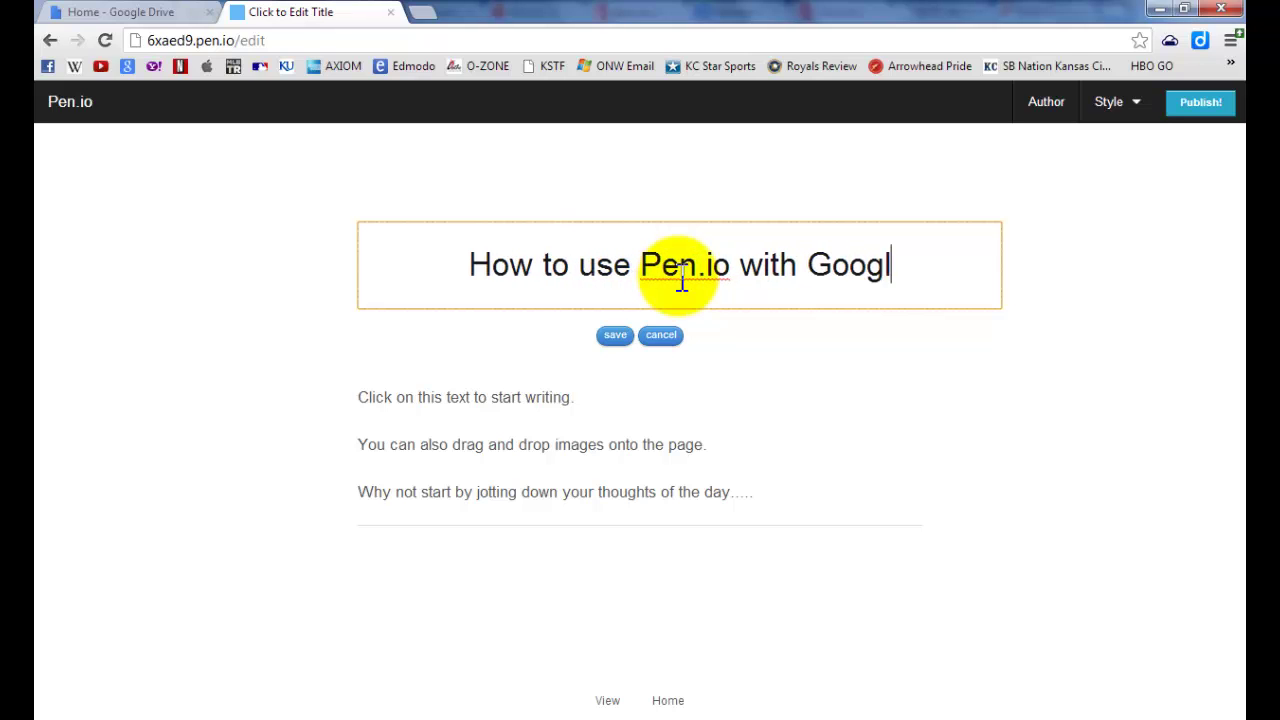
pyautogui.write('e Forms')
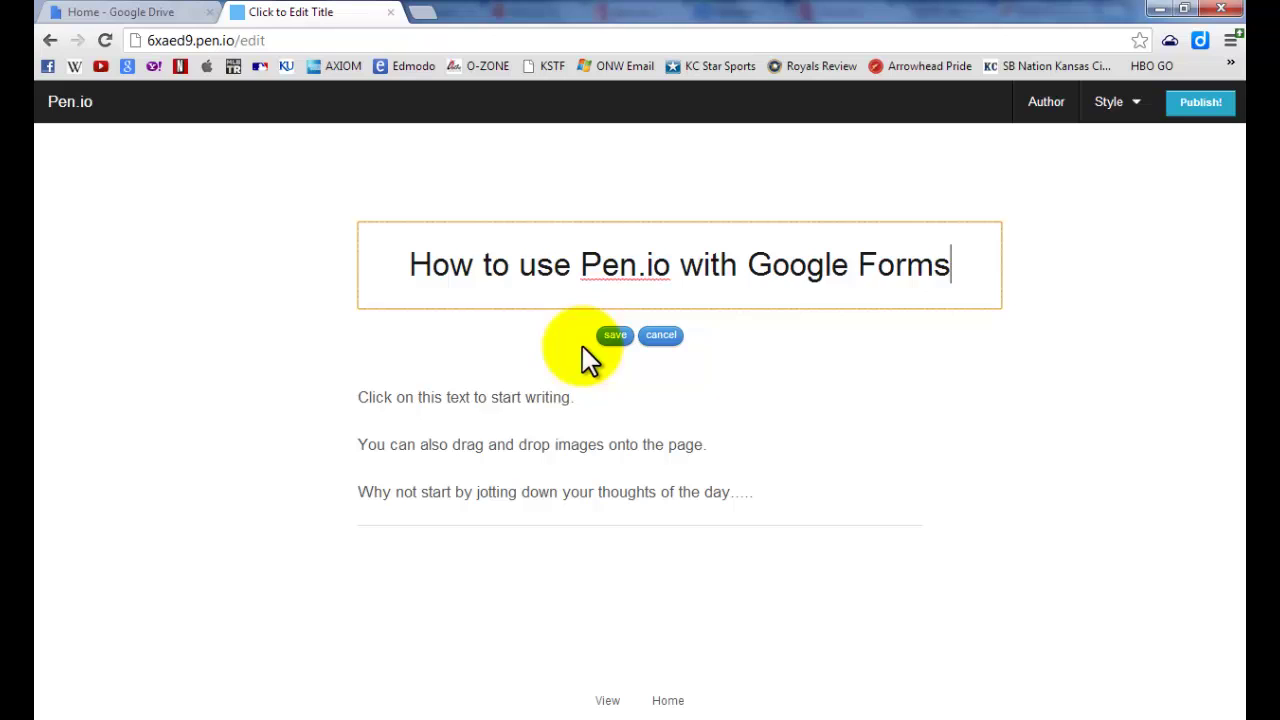
# Replace the placeholder body text with "This is where my text and GOOGLE FORM will go" and save the body
pyautogui.click(518, 412)
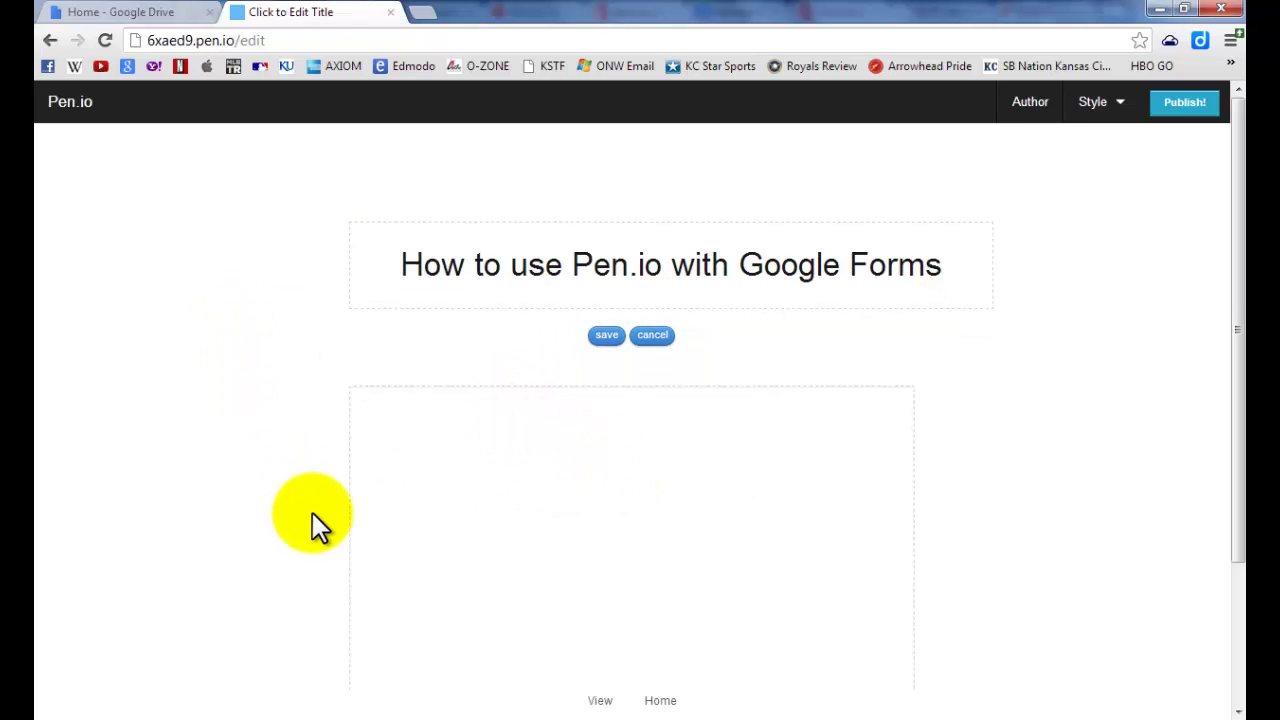
pyautogui.scroll(-2, 511, 434)
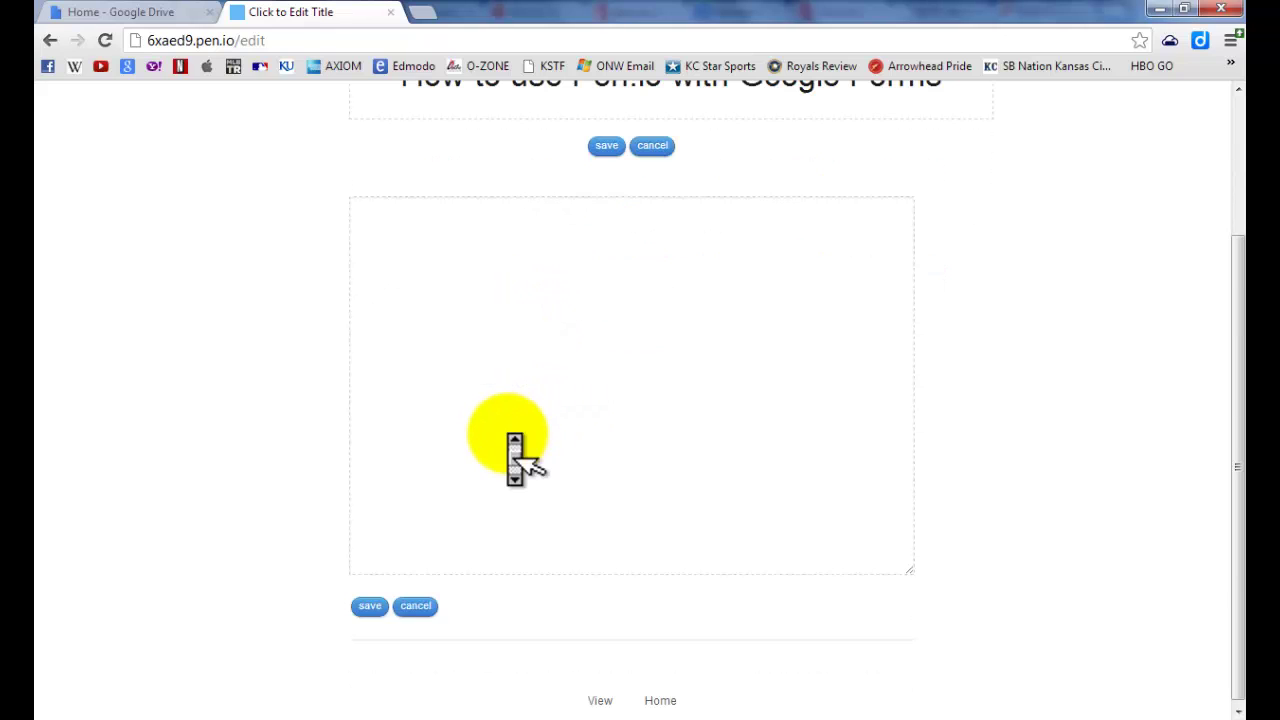
pyautogui.click(511, 434)
pyautogui.write('This is where my tec')
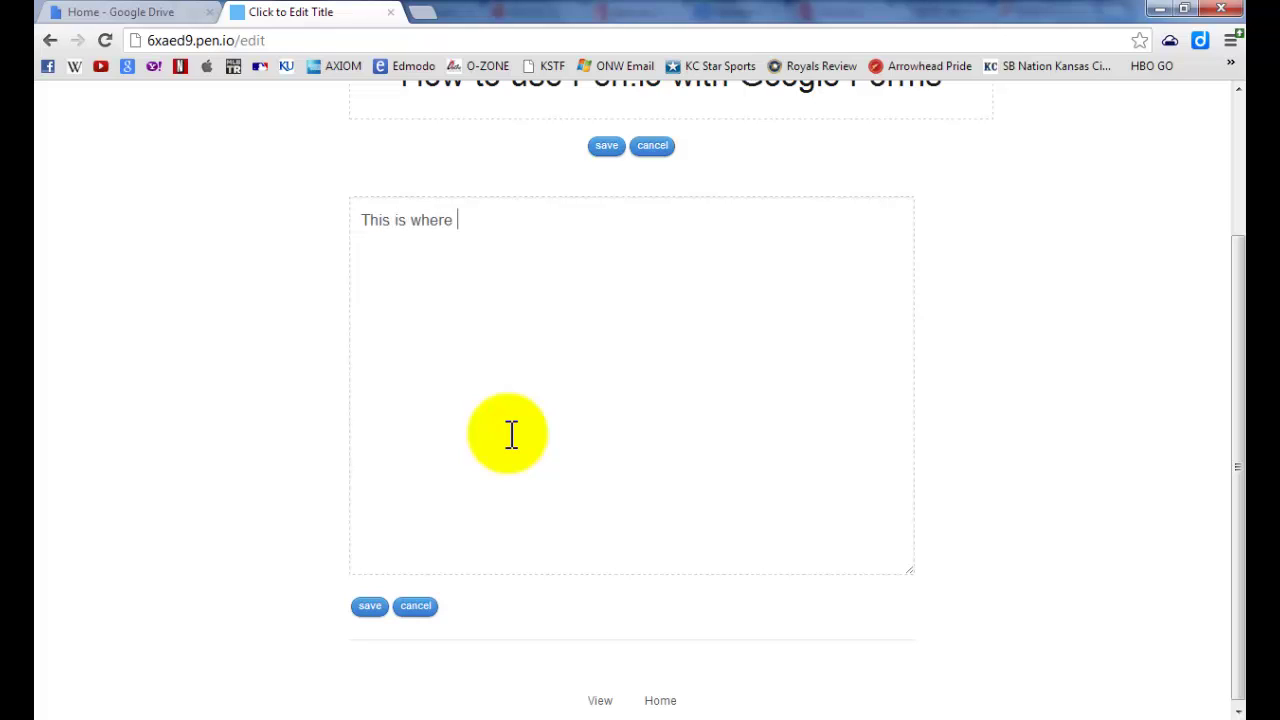
pyautogui.press('BackSpace')
pyautogui.write('xt and GOOGLE FORM will go')
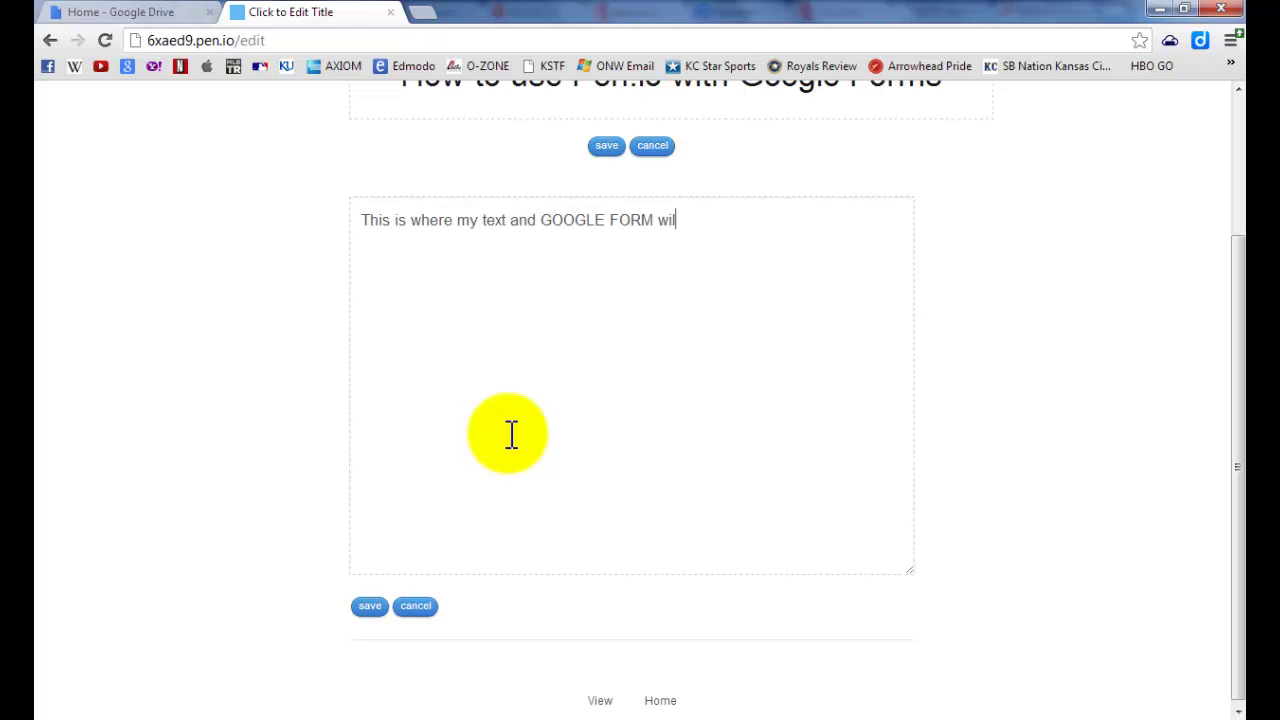
pyautogui.click(371, 608)
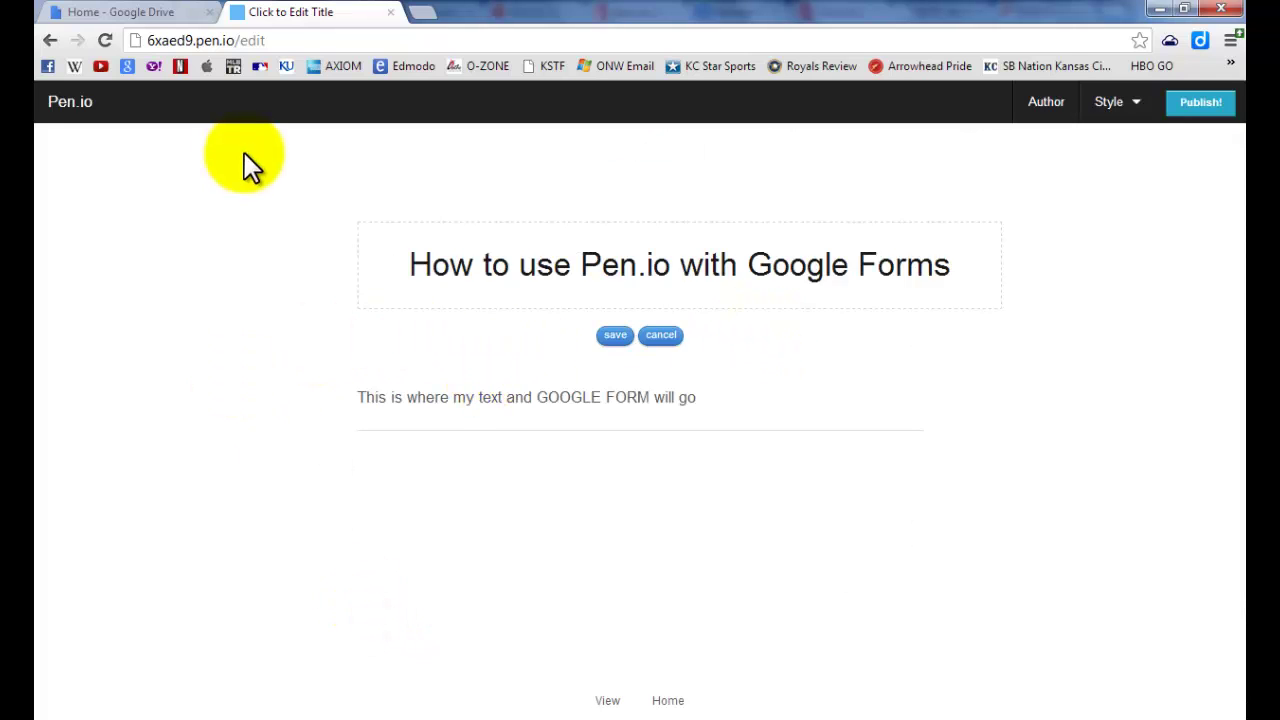
# Switch to Google Drive and create a new form
pyautogui.click(120, 12)
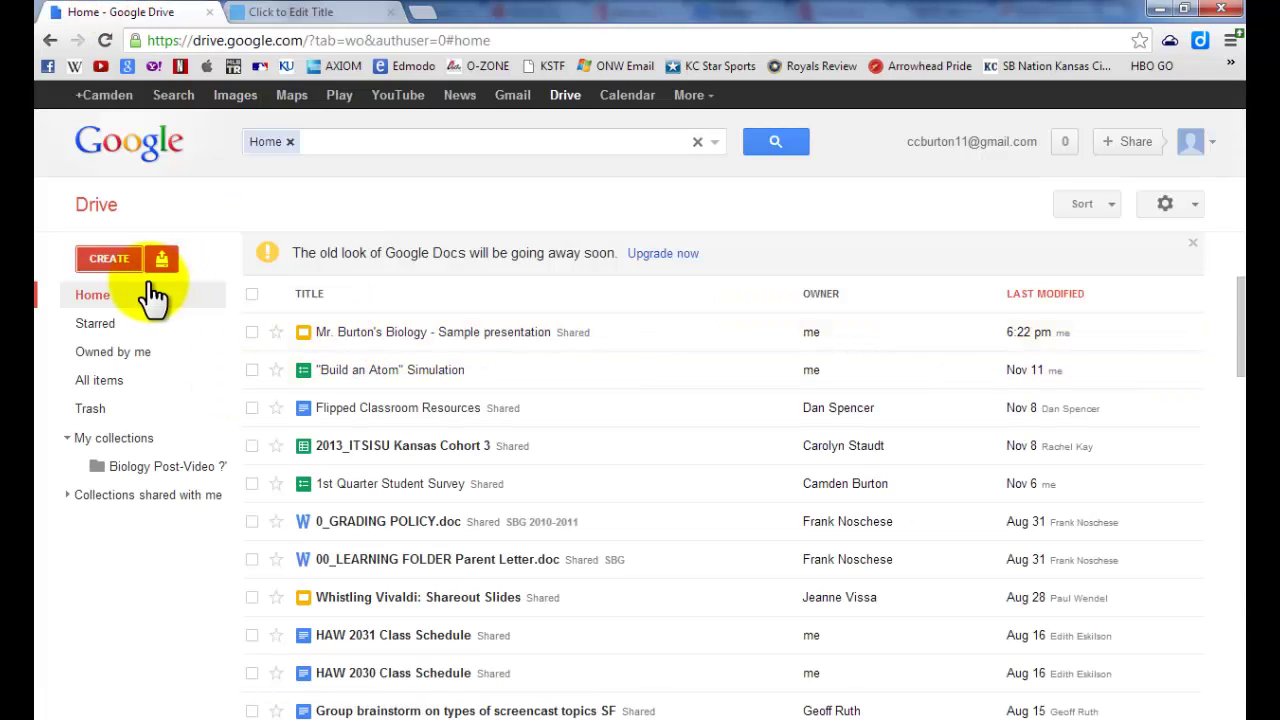
pyautogui.click(121, 260)
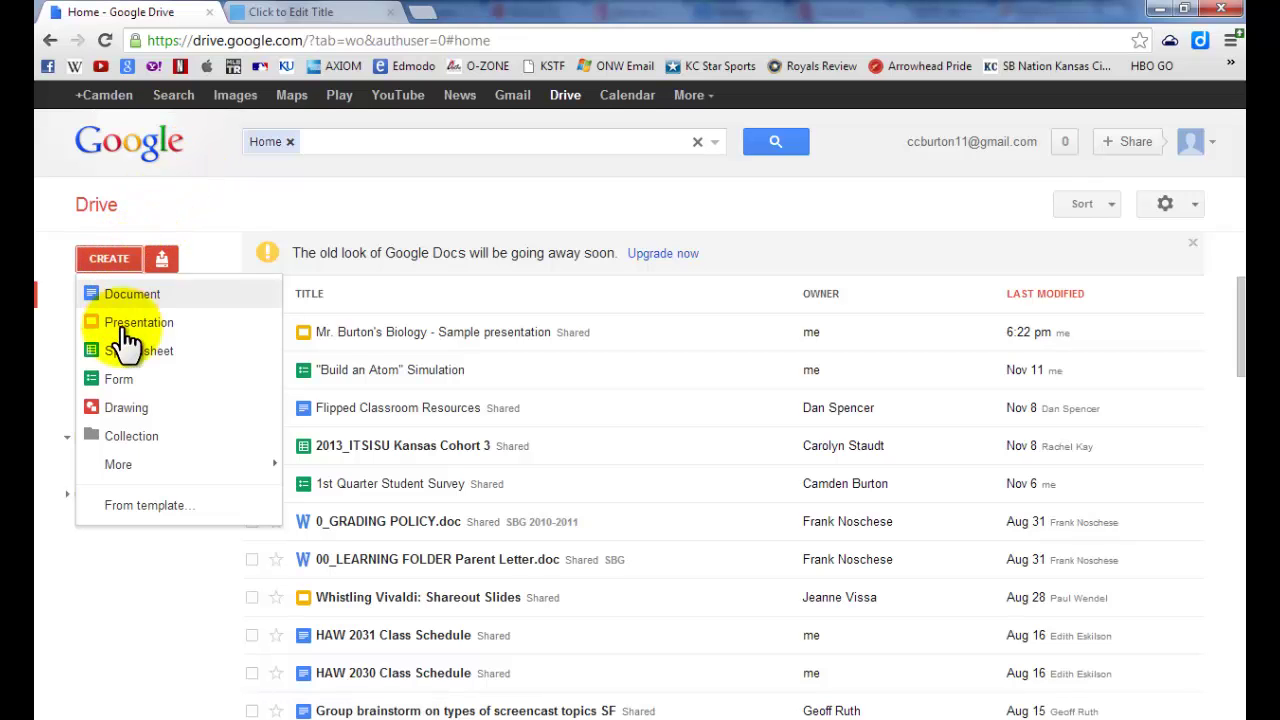
pyautogui.click(115, 381)
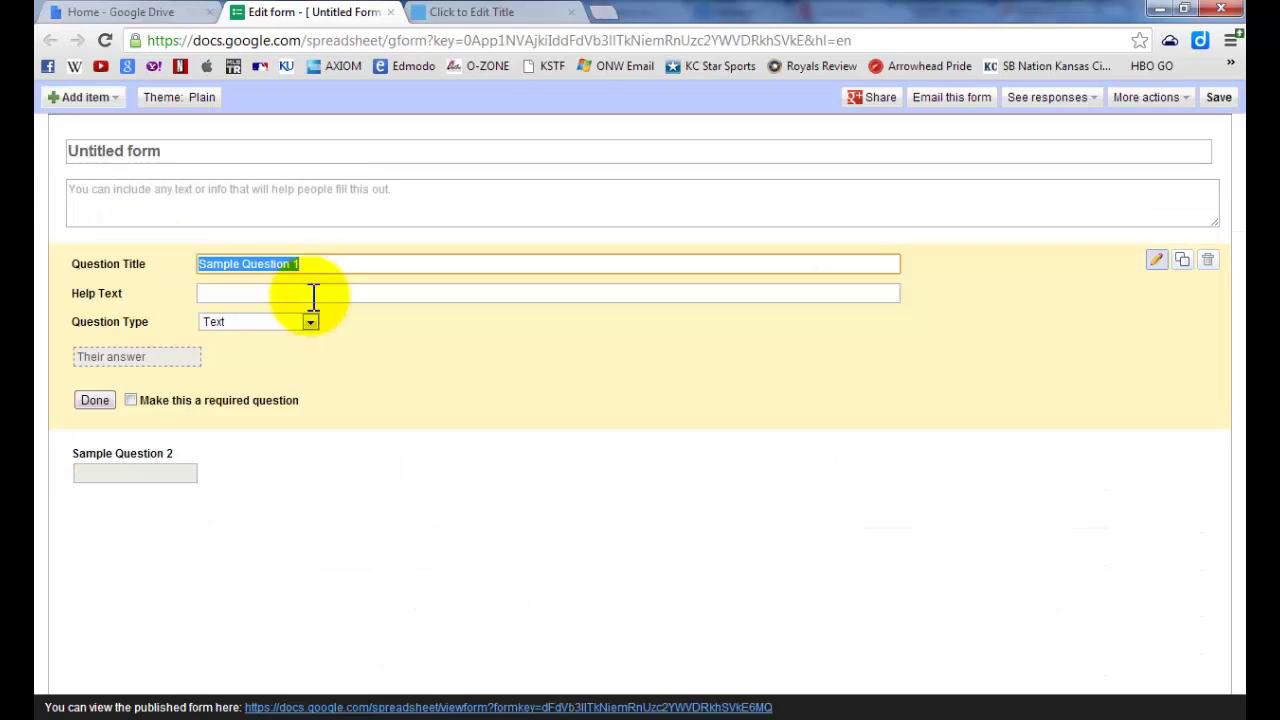
# Title the untitled form "Using Pen.io with Google Forms"
pyautogui.click(262, 152)
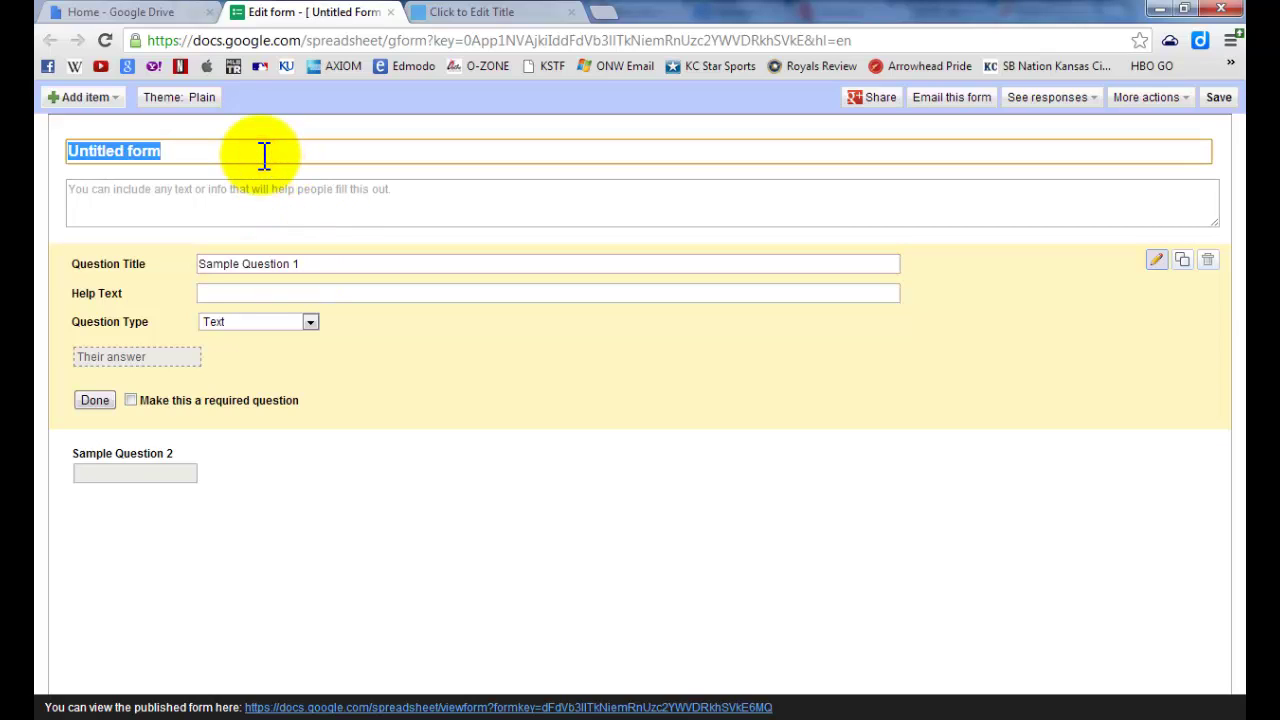
pyautogui.write('Q')
pyautogui.press('BackSpace')
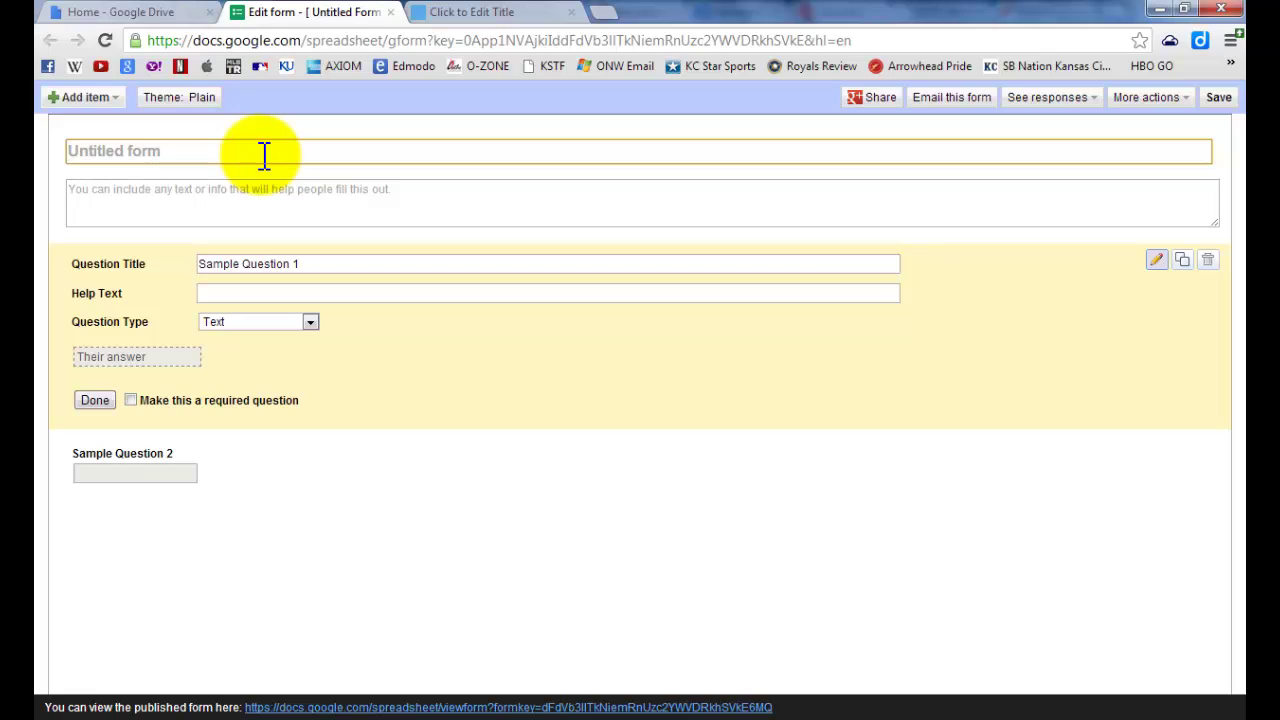
pyautogui.write('Using')
pyautogui.write(' Go')
pyautogui.press('BackSpace')
pyautogui.press('BackSpace')
pyautogui.write('Pe')
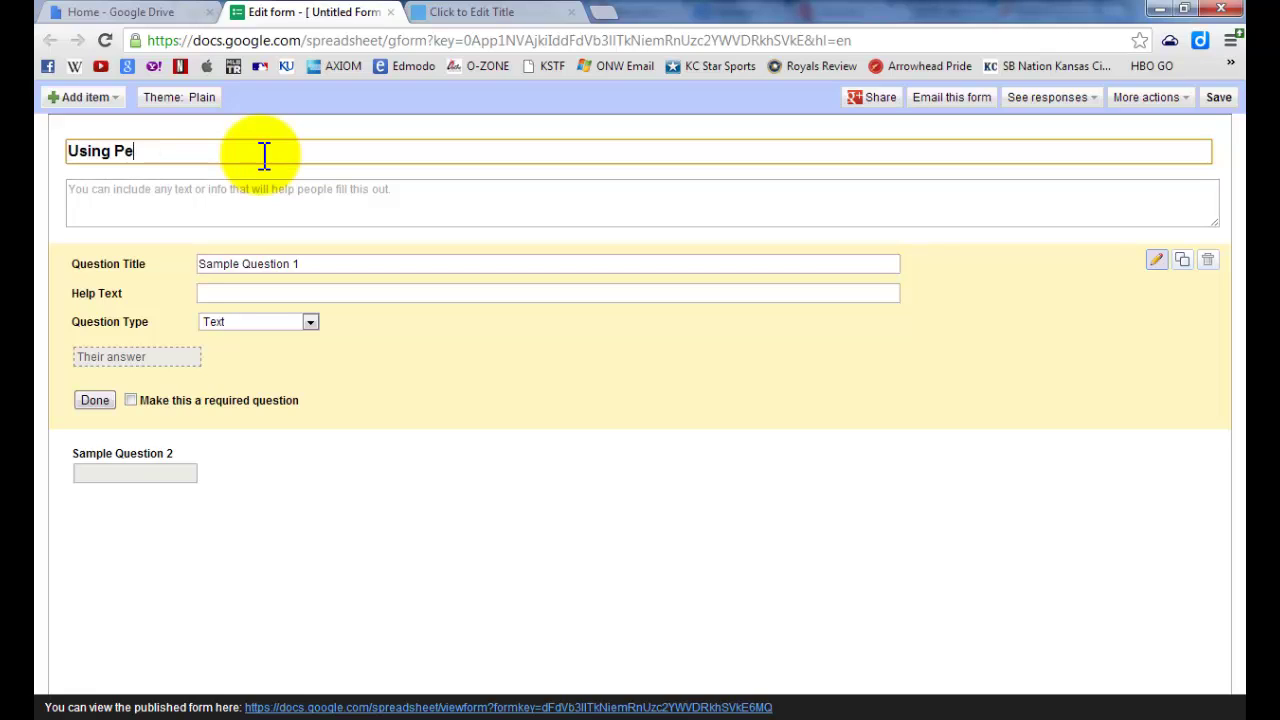
pyautogui.write('n.io with Go')
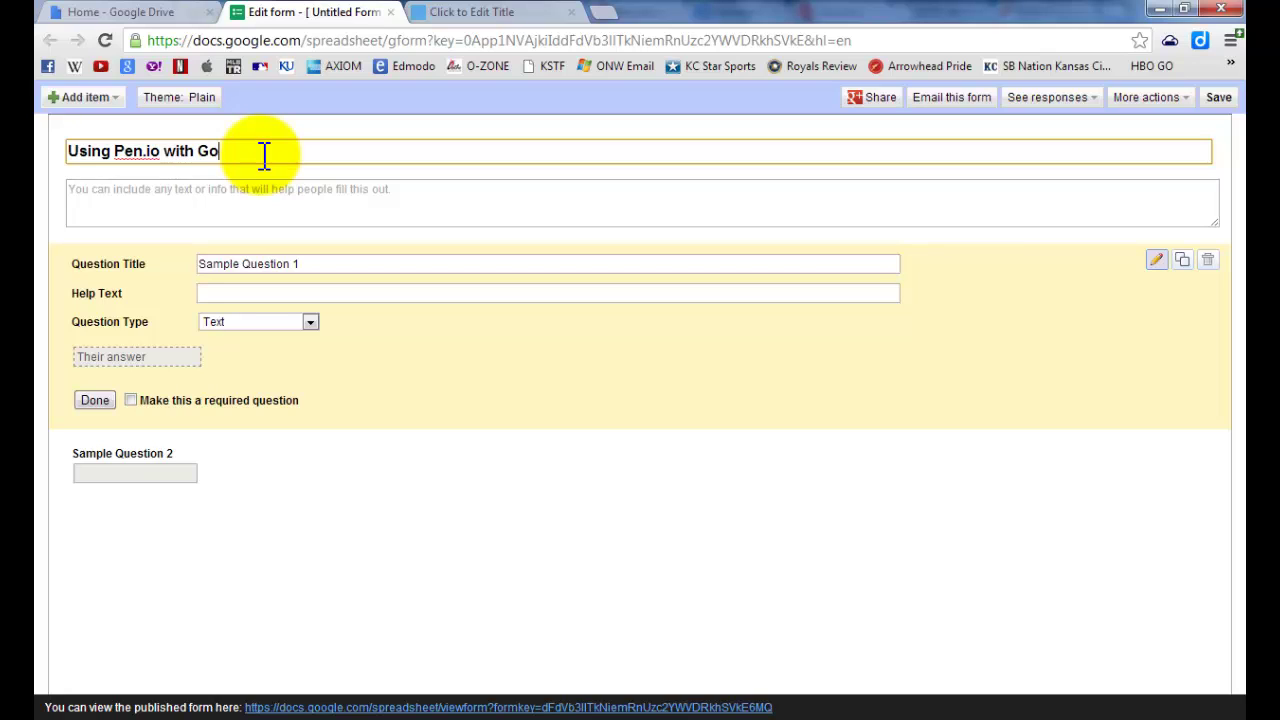
pyautogui.write('ogle Forms')
pyautogui.press('BackSpace')
pyautogui.press('BackSpace')
pyautogui.press('BackSpace')
pyautogui.press('BackSpace')
pyautogui.write('ot')
pyautogui.press('BackSpace')
pyautogui.write('rms')
# Enter "This goes along with the informational video." as the form's description
pyautogui.click(263, 191)
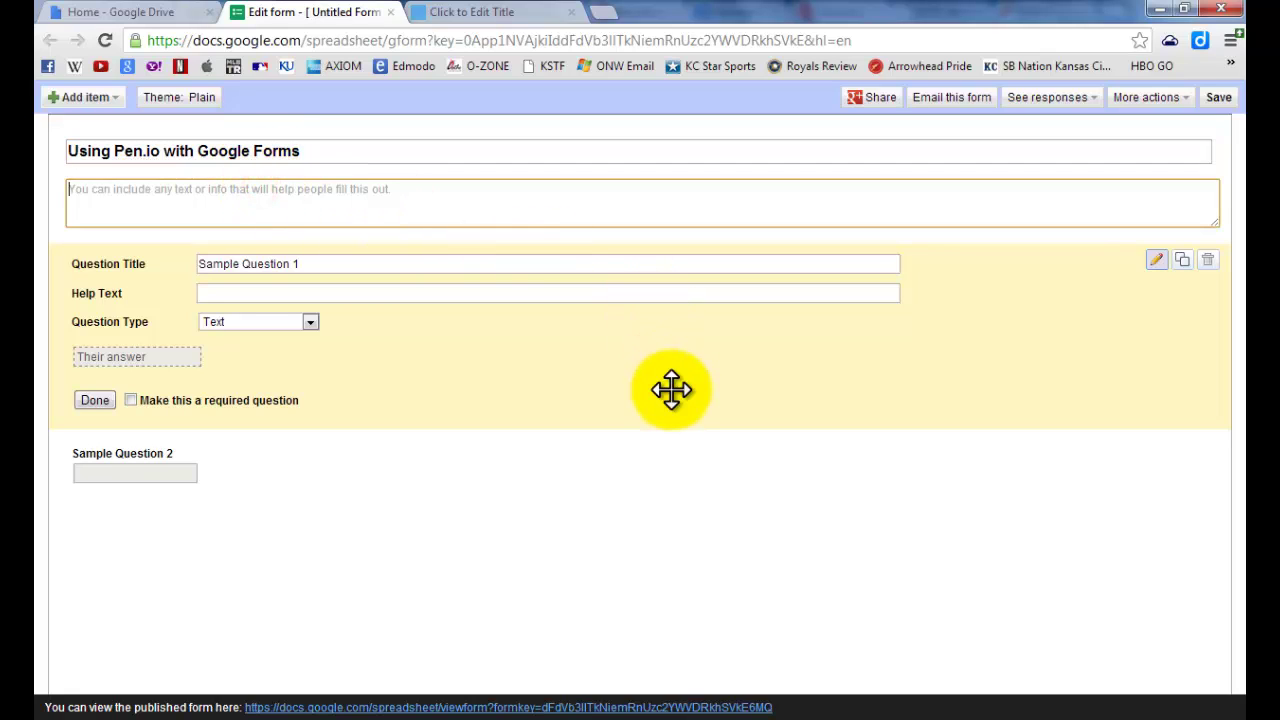
pyautogui.write('This ')
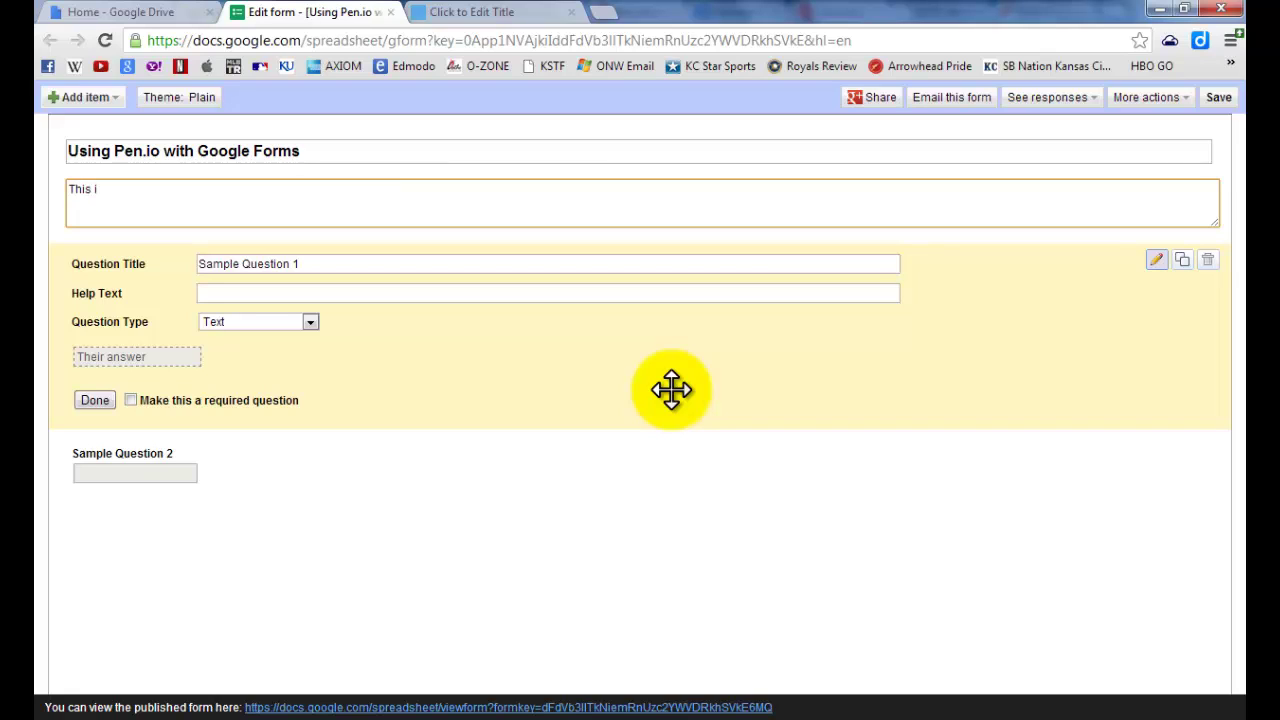
pyautogui.write('goes along with the informat')
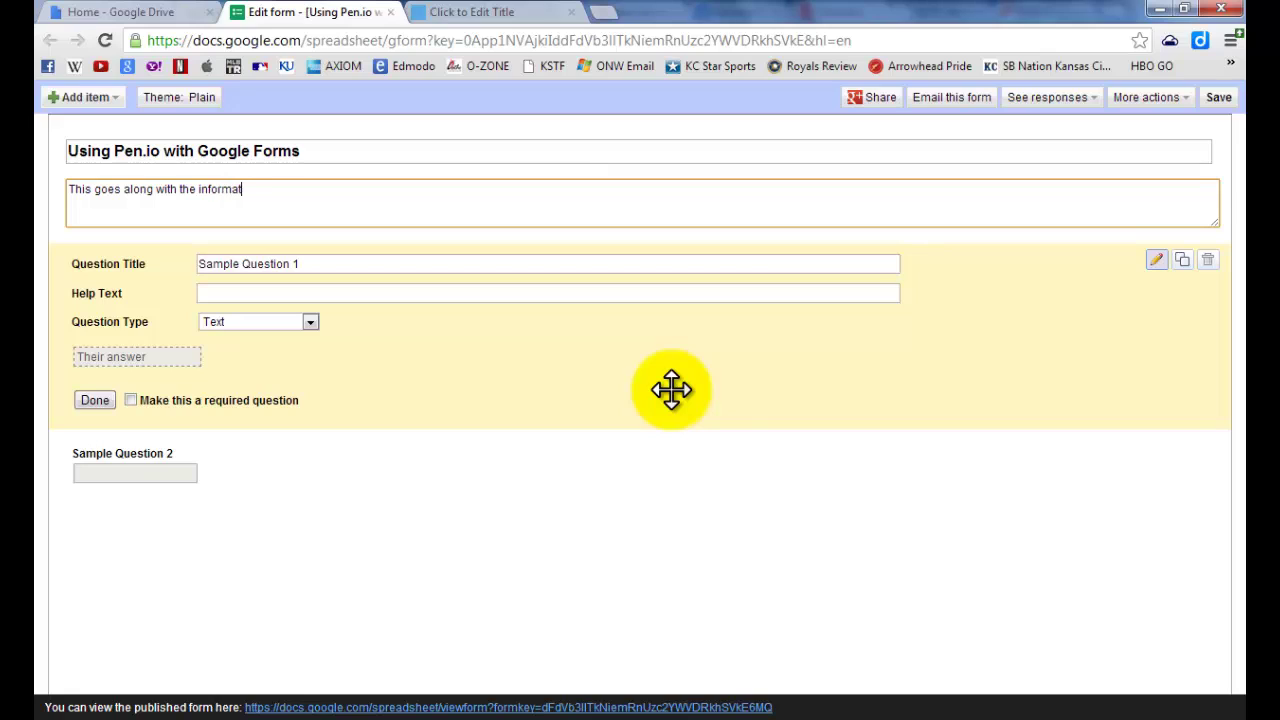
pyautogui.write('ional video.')
# Make the first sample question required and set its question title to "Name"
pyautogui.doubleClick(341, 264)
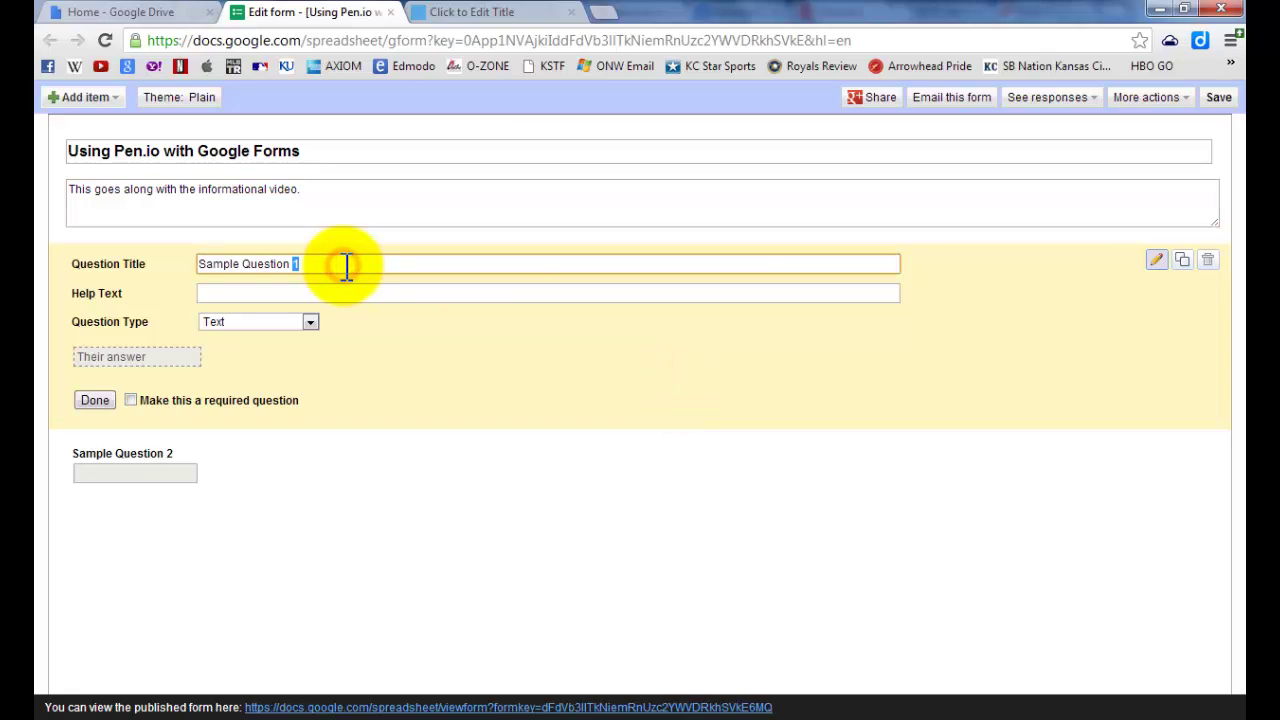
pyautogui.tripleClick(254, 265)
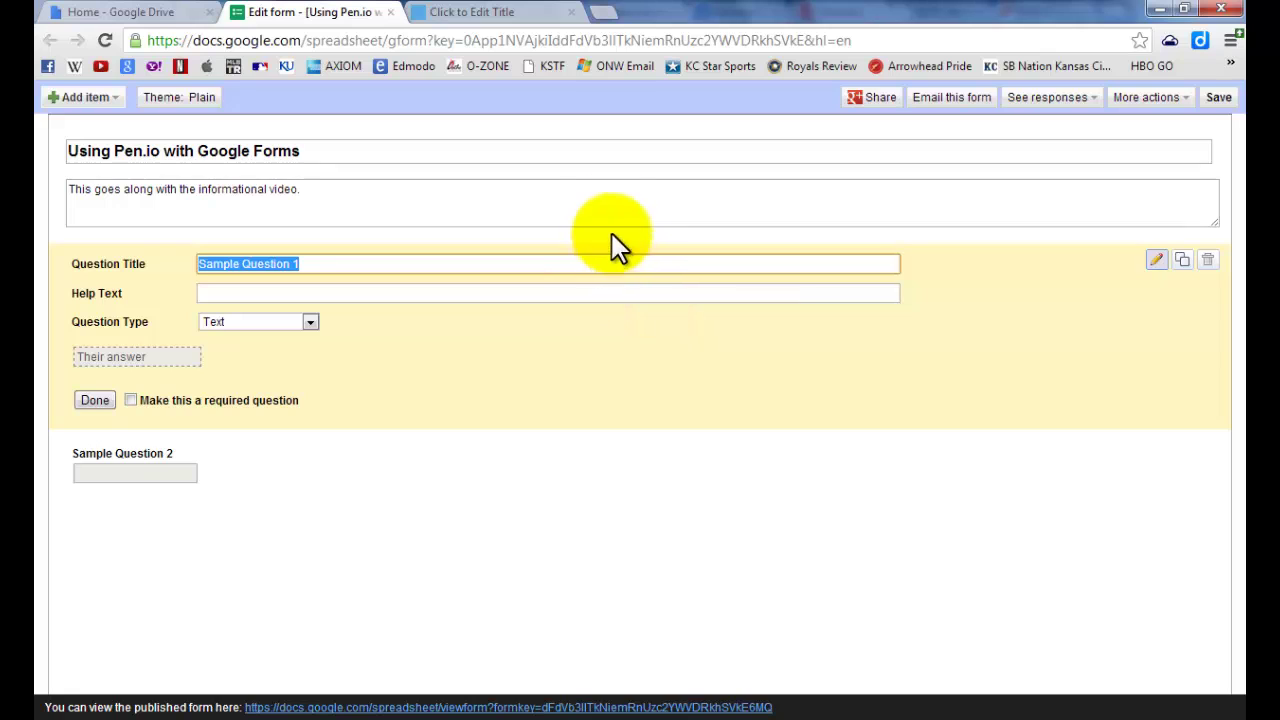
pyautogui.click(131, 403)
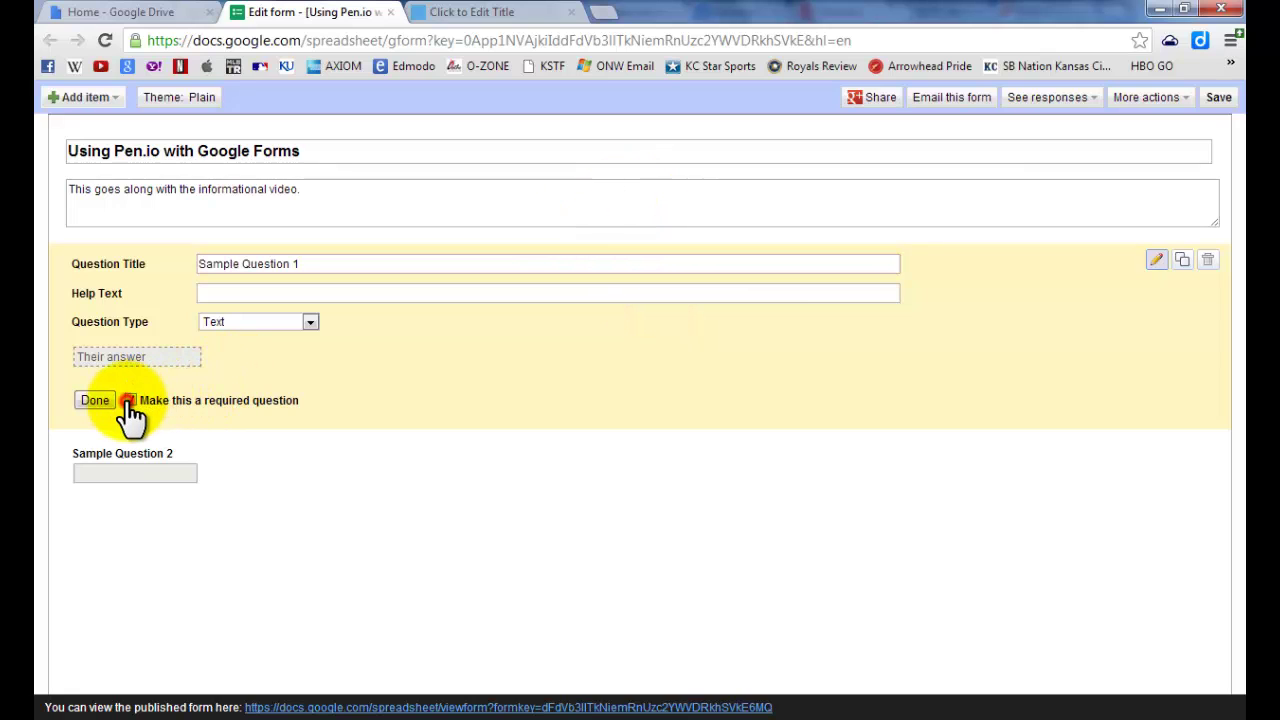
pyautogui.tripleClick(286, 262)
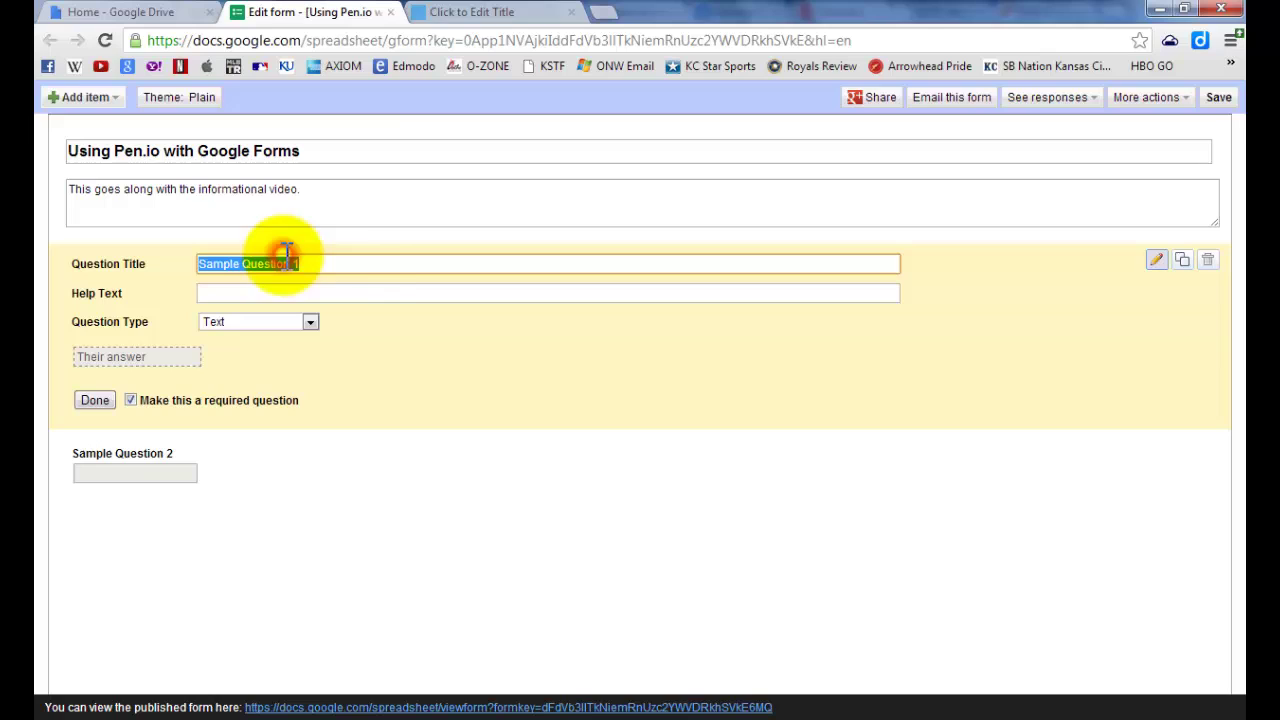
pyautogui.write('Name')
# Add the help text "Enter name: First and Last" to the Name question, keep its Text type and finish editing it
pyautogui.click(358, 294)
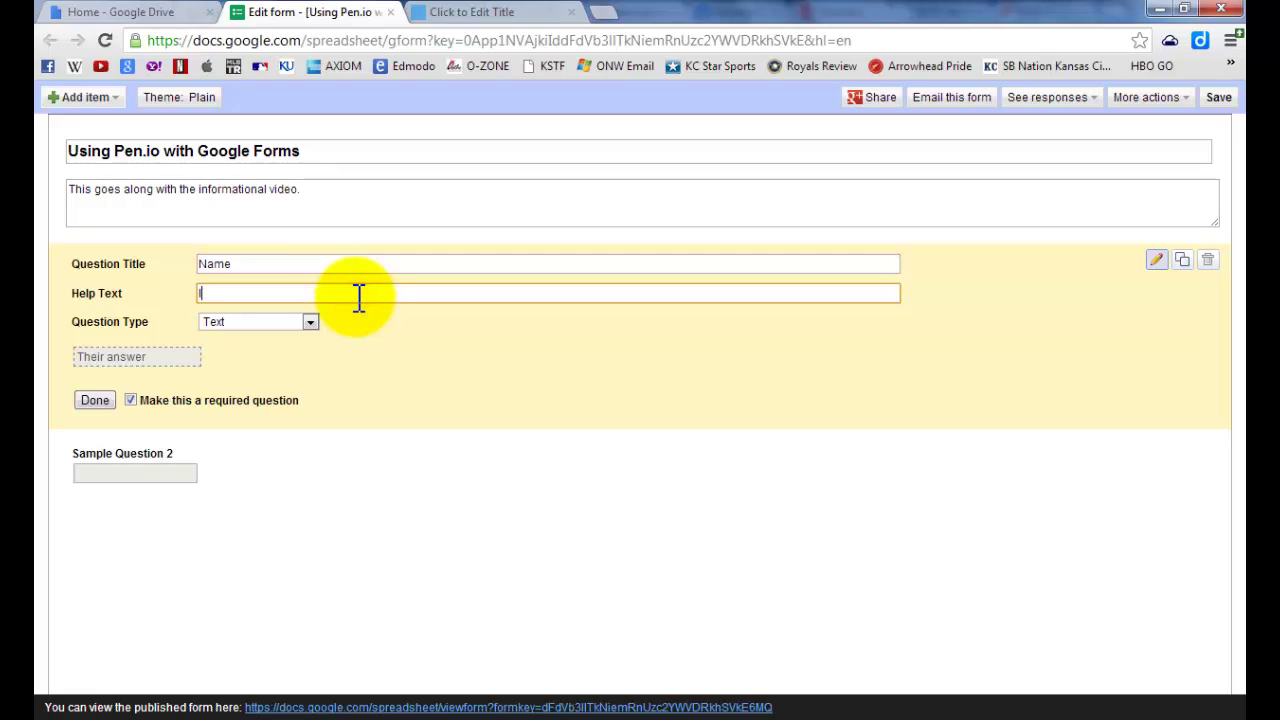
pyautogui.write('Enter name: First and Last')
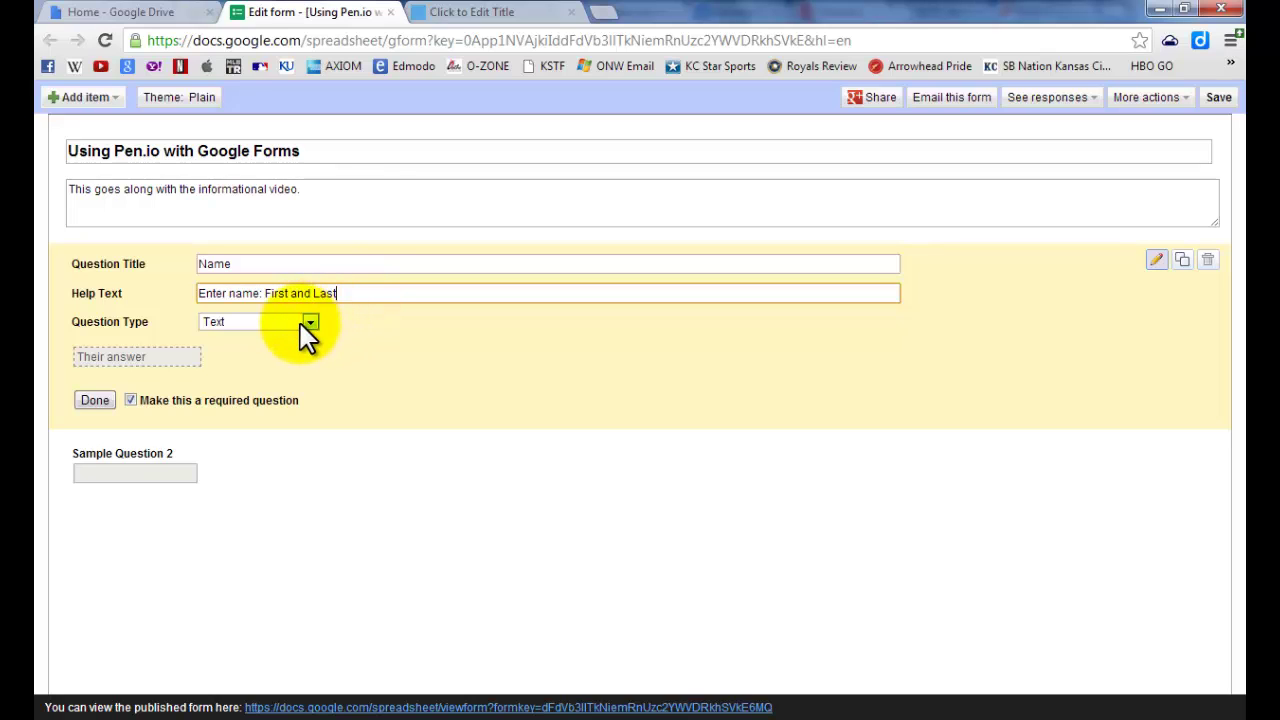
pyautogui.click(308, 323)
pyautogui.click(302, 323)
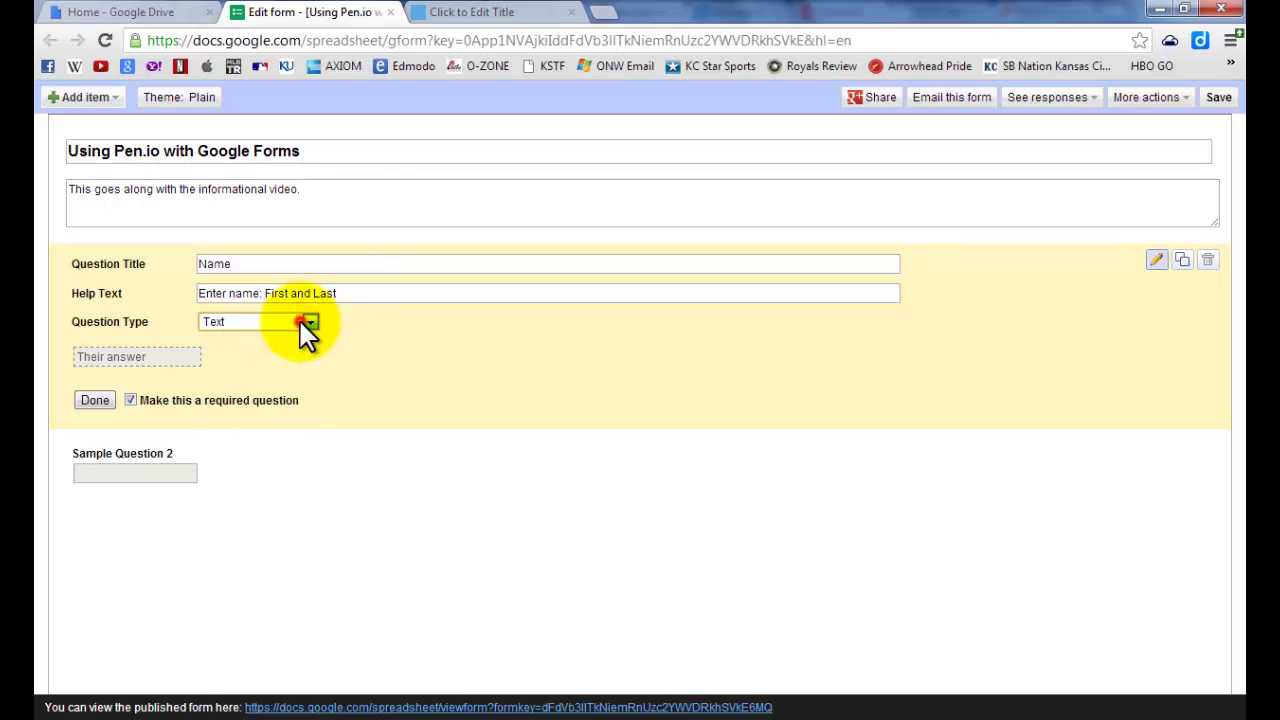
pyautogui.click(100, 399)
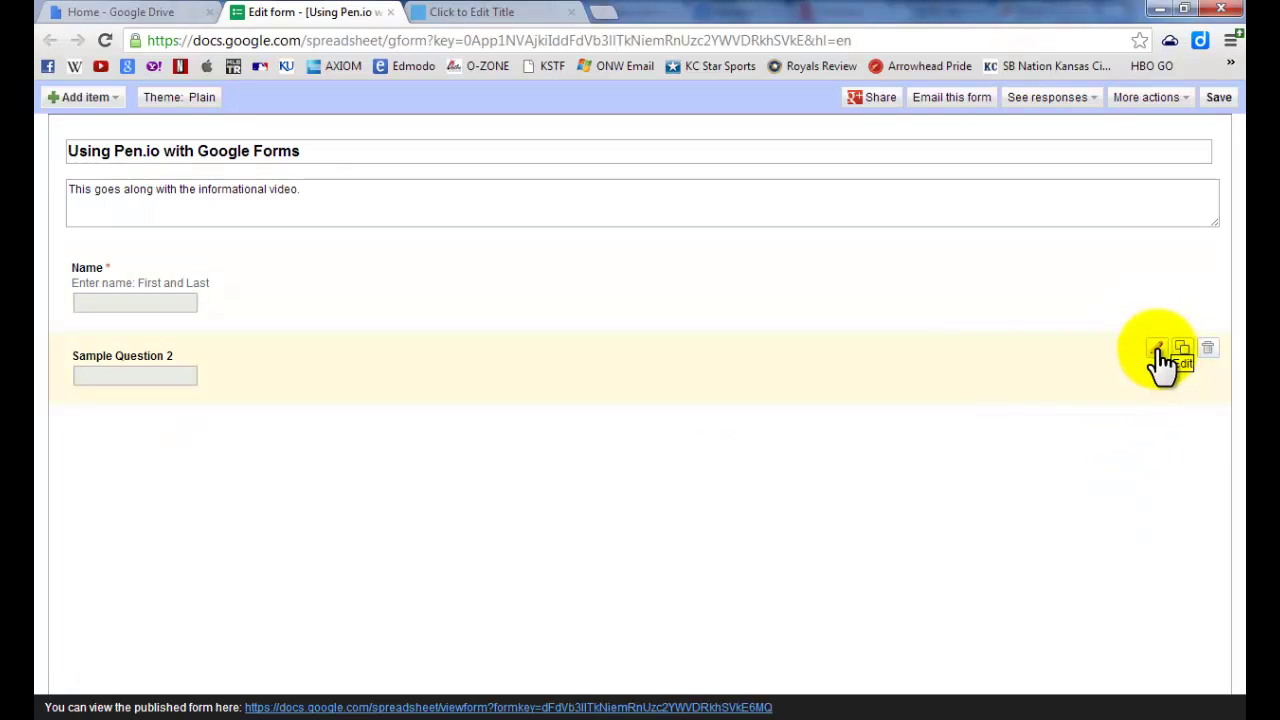
# Open Sample Question 2 for editing and set its question type to "Choose from a list"
pyautogui.click(1157, 350)
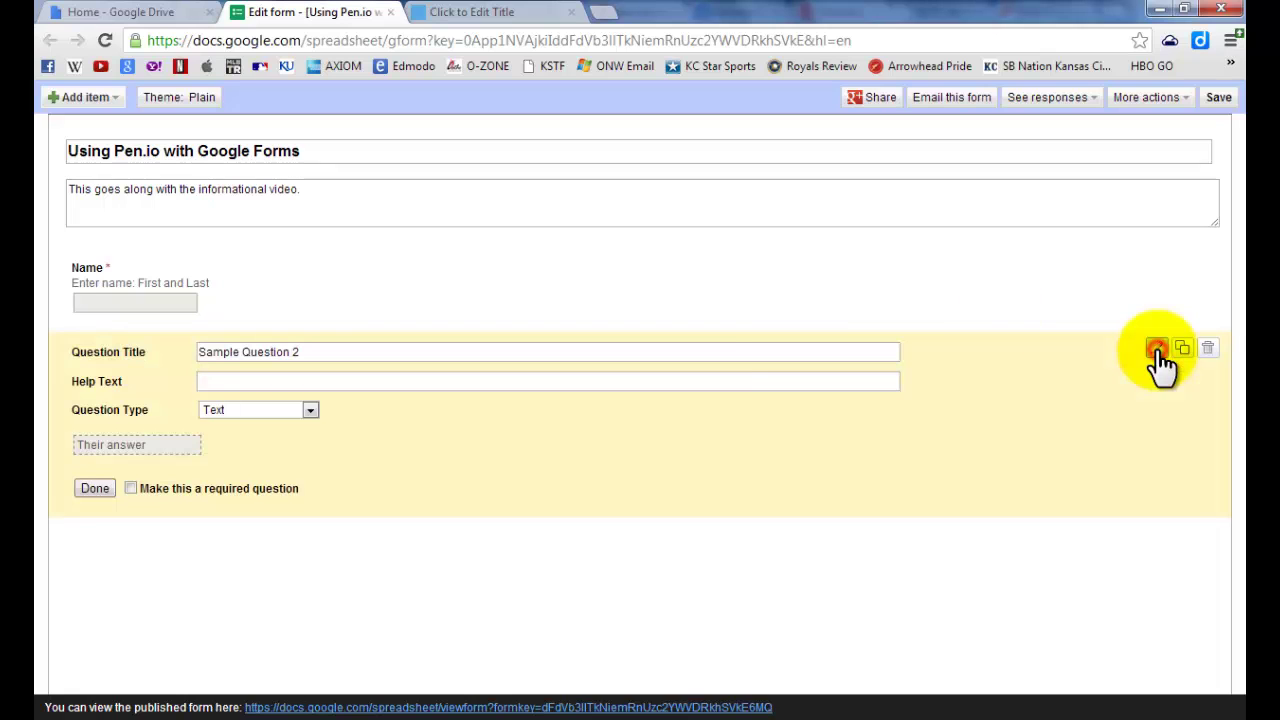
pyautogui.click(278, 414)
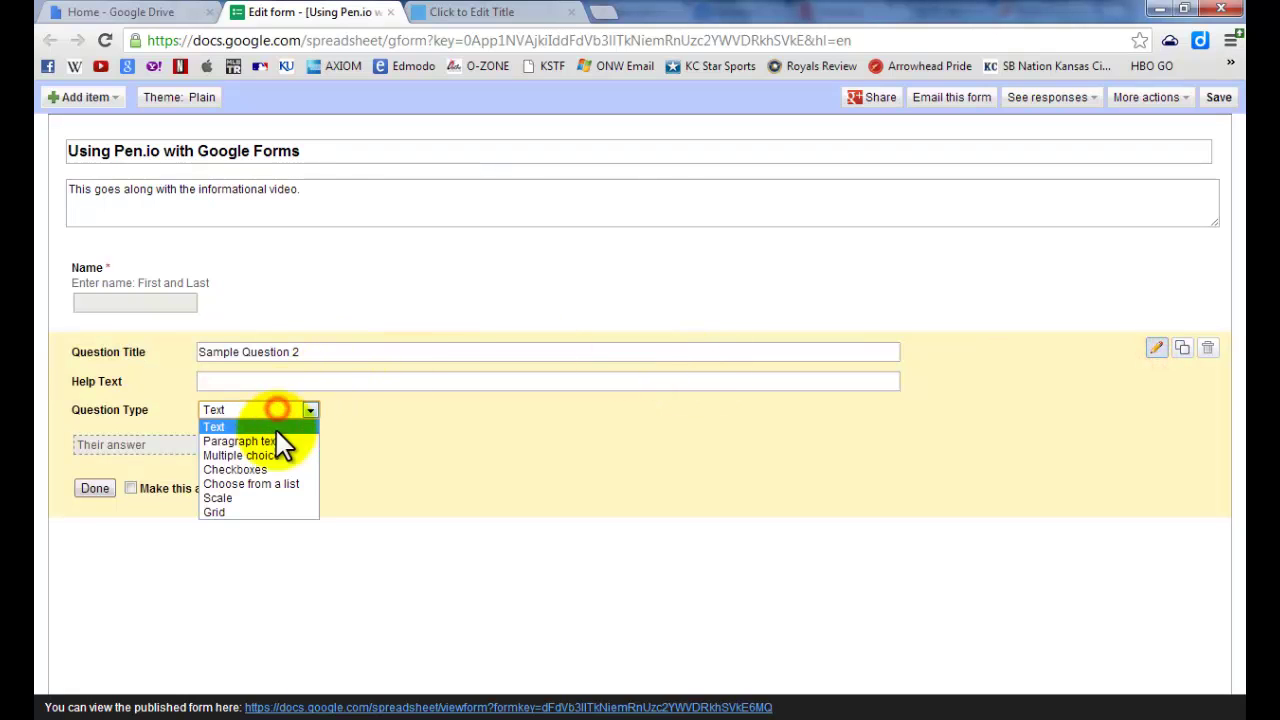
pyautogui.click(269, 483)
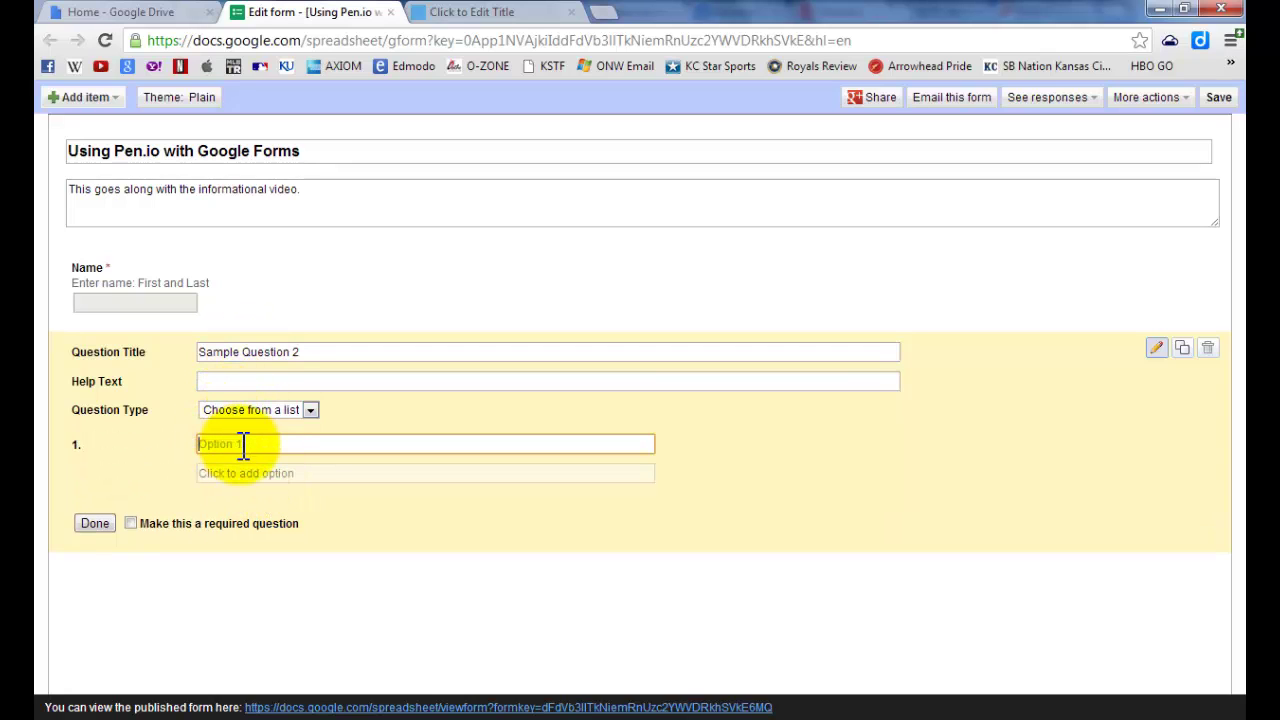
# Enter the list options "Hour 1", "Hour 4", "Hour 5", "Hour 6" and "Hour 7" for Sample Question 2
pyautogui.write('Hour 1')
pyautogui.press('Return')
pyautogui.write('Hour ')
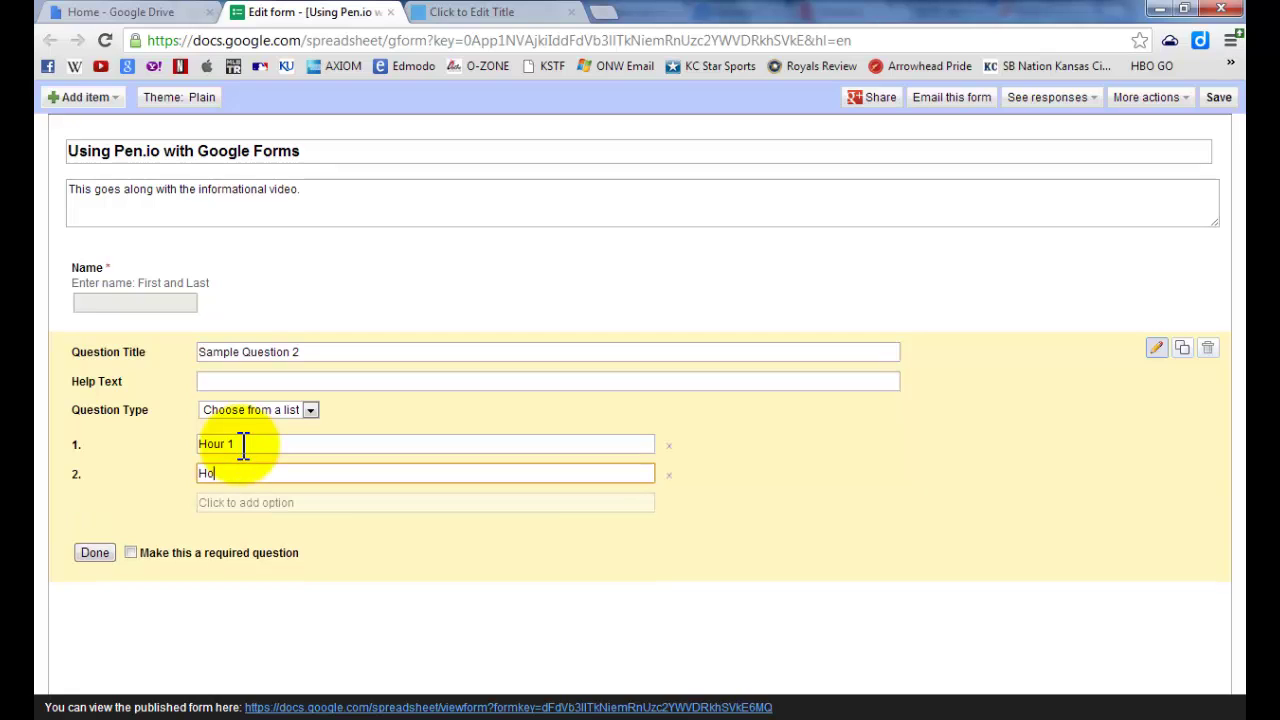
pyautogui.write('4')
pyautogui.press('Return')
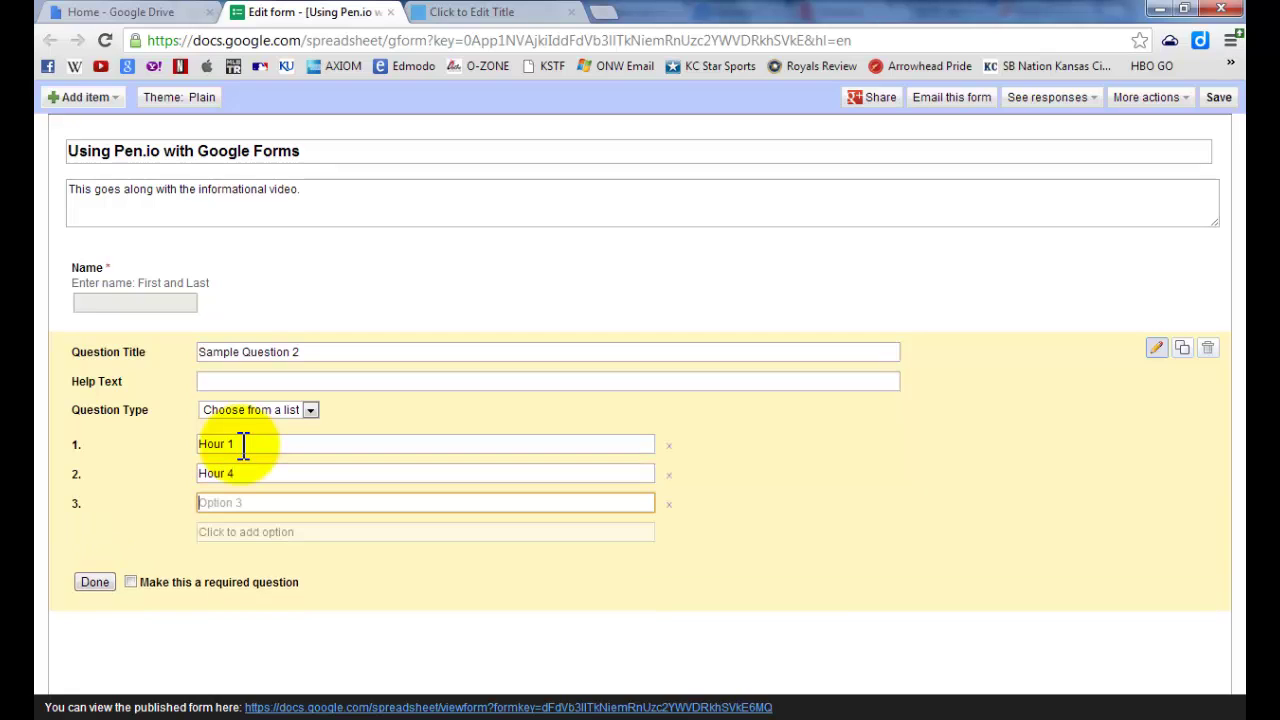
pyautogui.write('Hour 5')
pyautogui.press('Return')
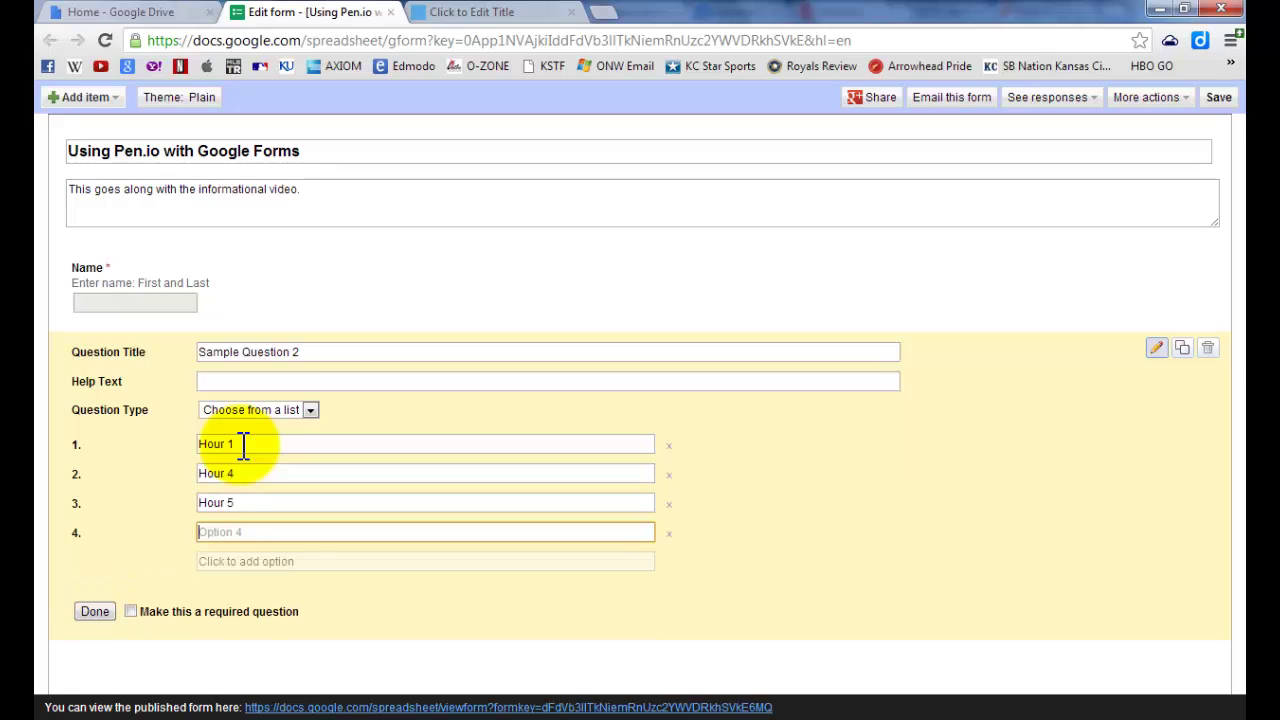
pyautogui.write('Hour 6')
pyautogui.press('Return')
pyautogui.write('Hour')
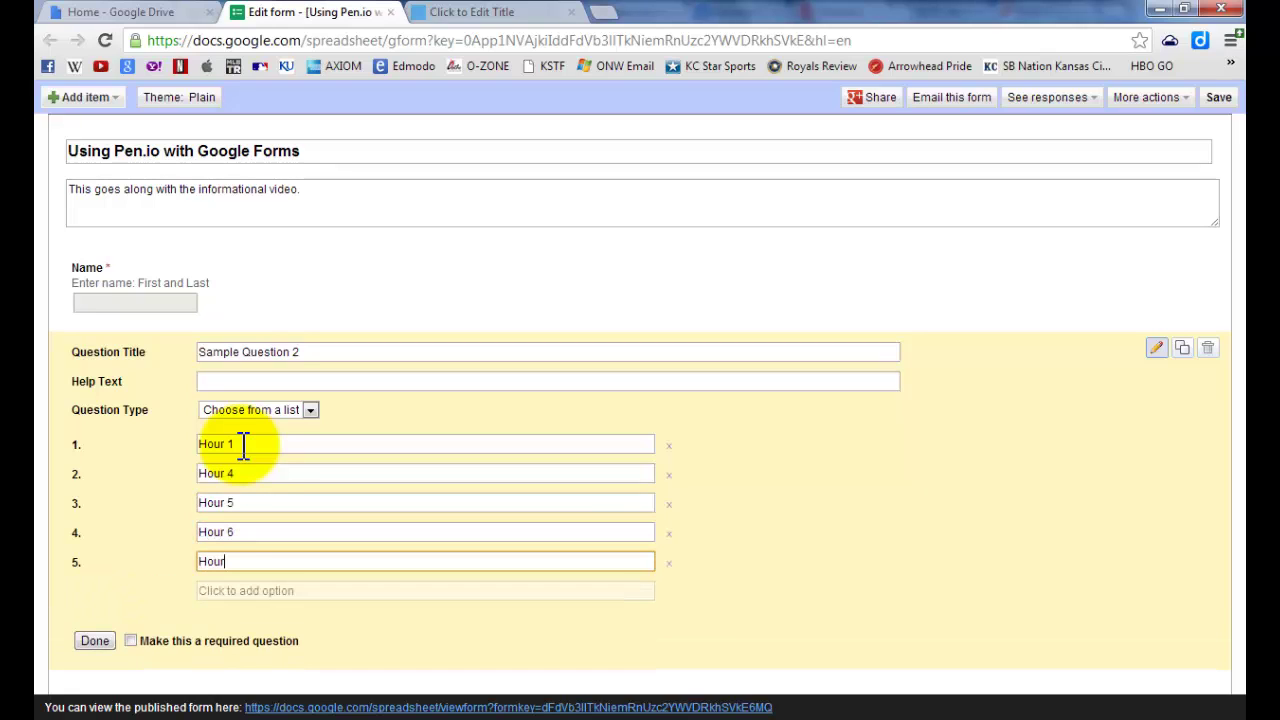
pyautogui.write(' 7')
# Retitle Sample Question 2 as "What hour are you in?", make it required and finish editing it
pyautogui.tripleClick(252, 354)
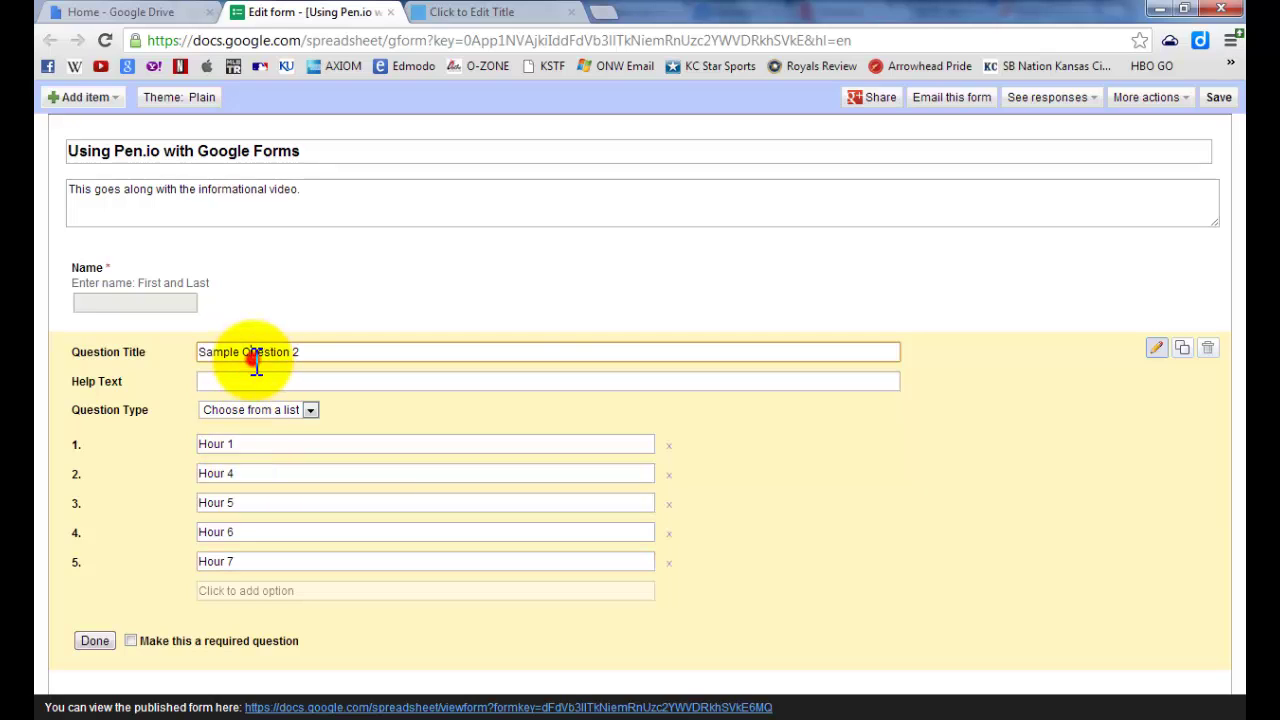
pyautogui.write('What hour are you in?')
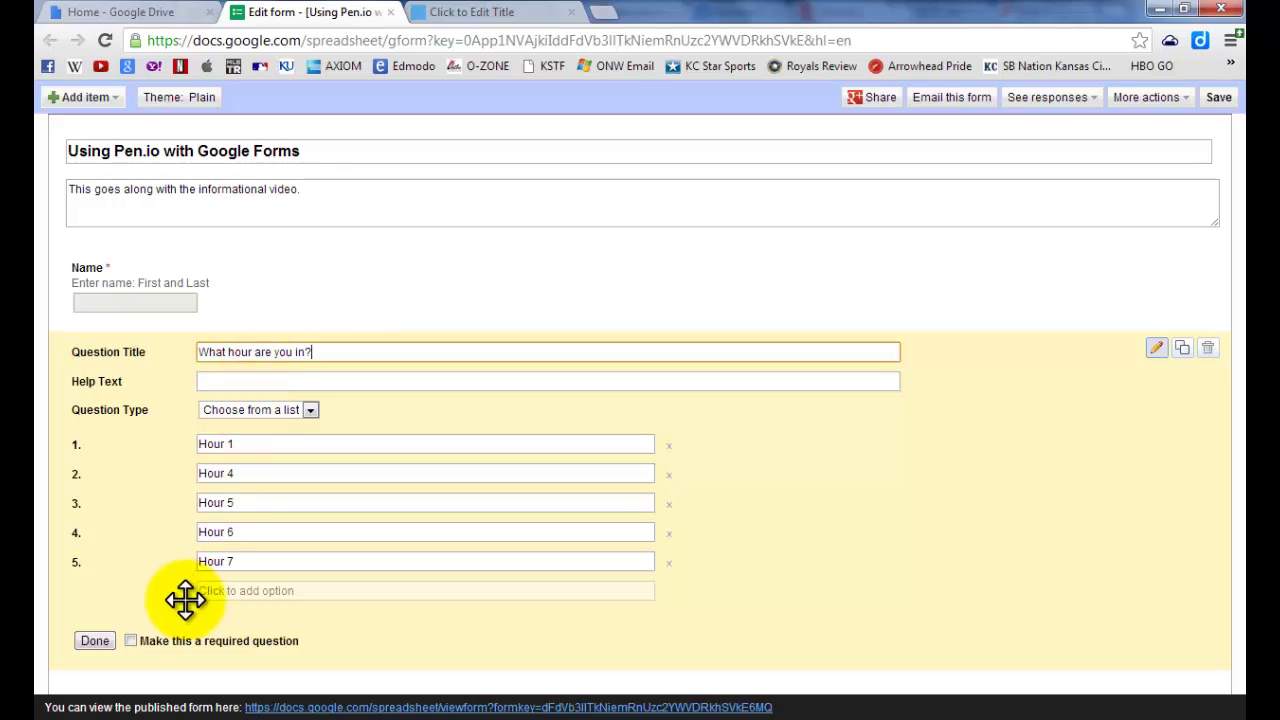
pyautogui.click(130, 641)
pyautogui.click(109, 637)
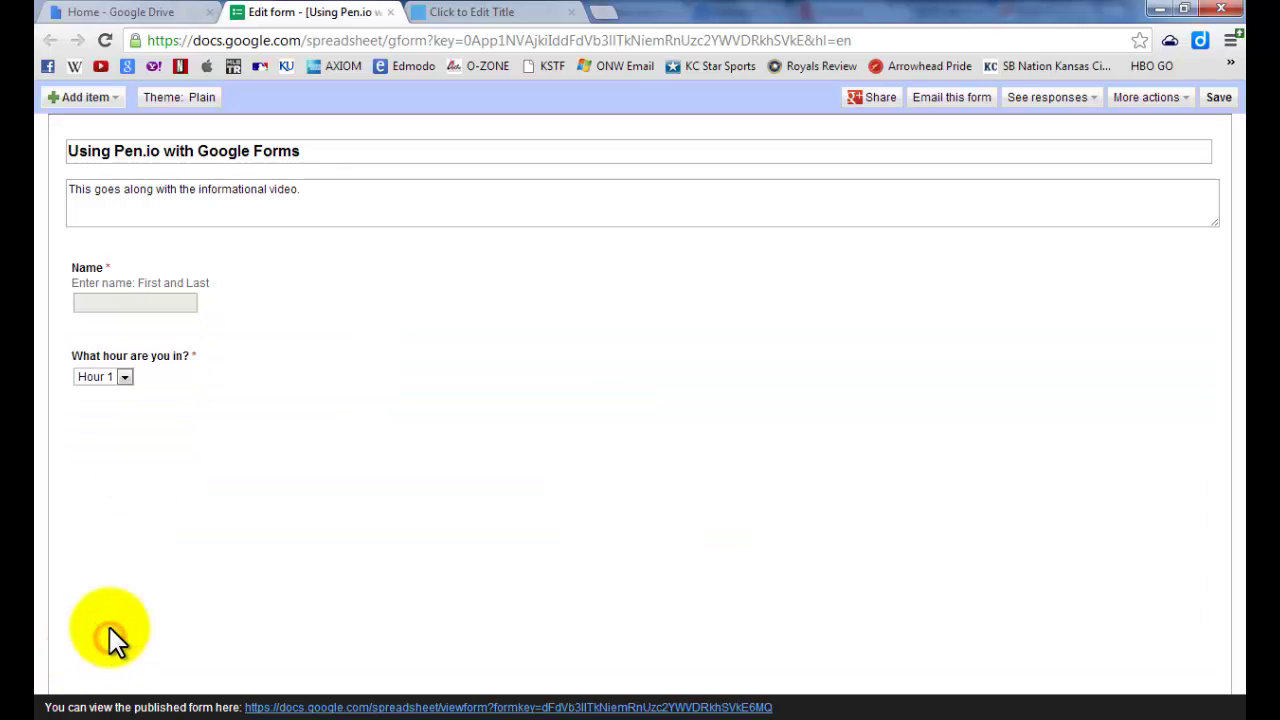
# Try out the "What hour are you in?" list by choosing Hour 6
pyautogui.click(125, 378)
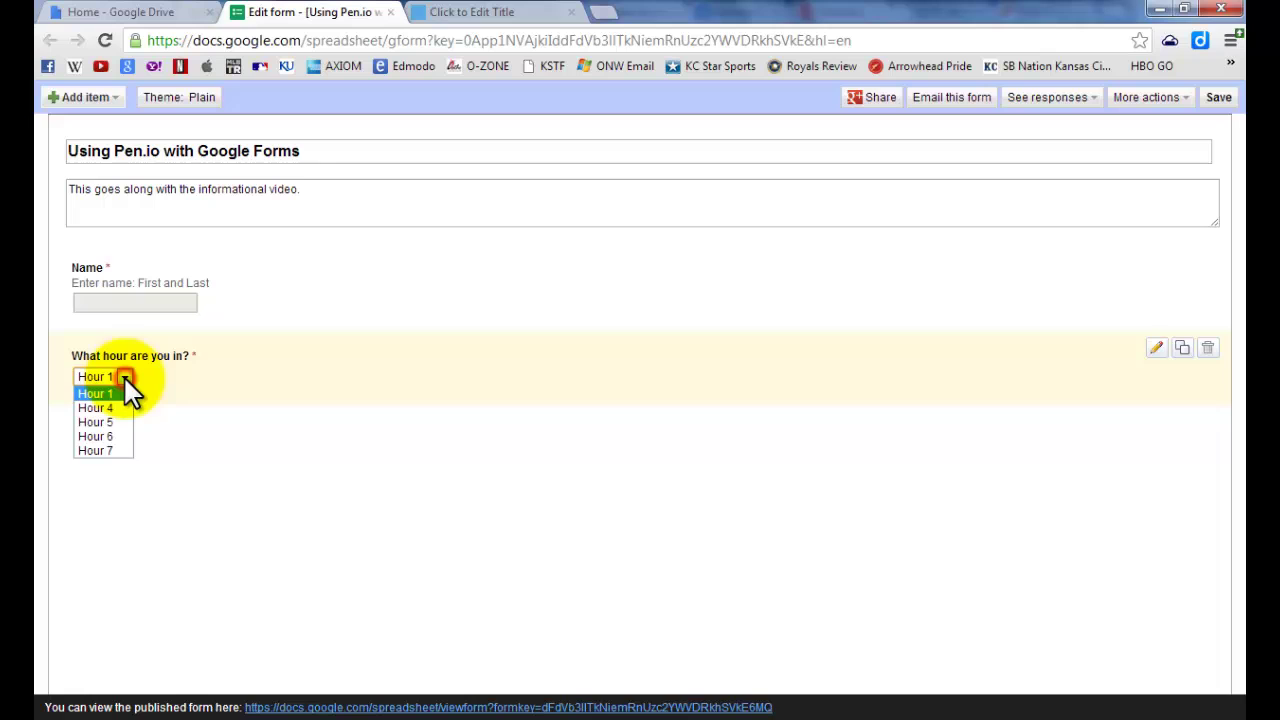
pyautogui.click(120, 436)
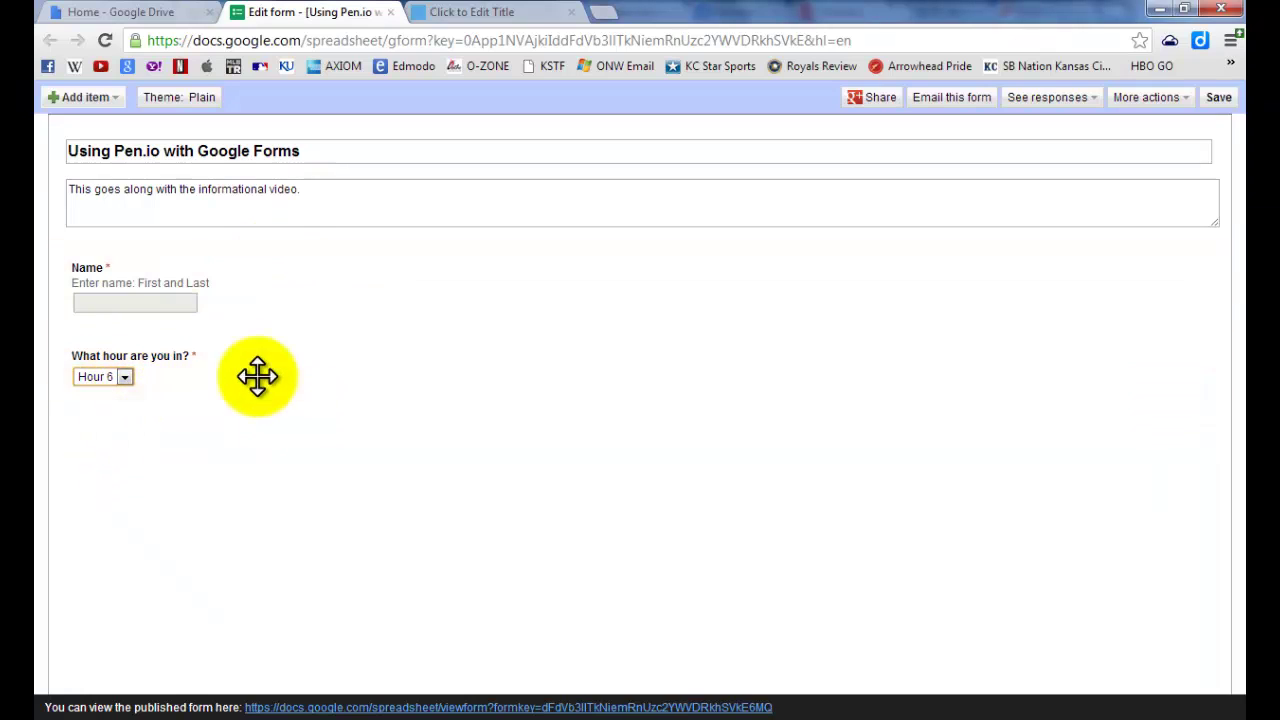
# Add a required Paragraph text question titled "Why do you like google forms?" and finish editing it
pyautogui.click(100, 98)
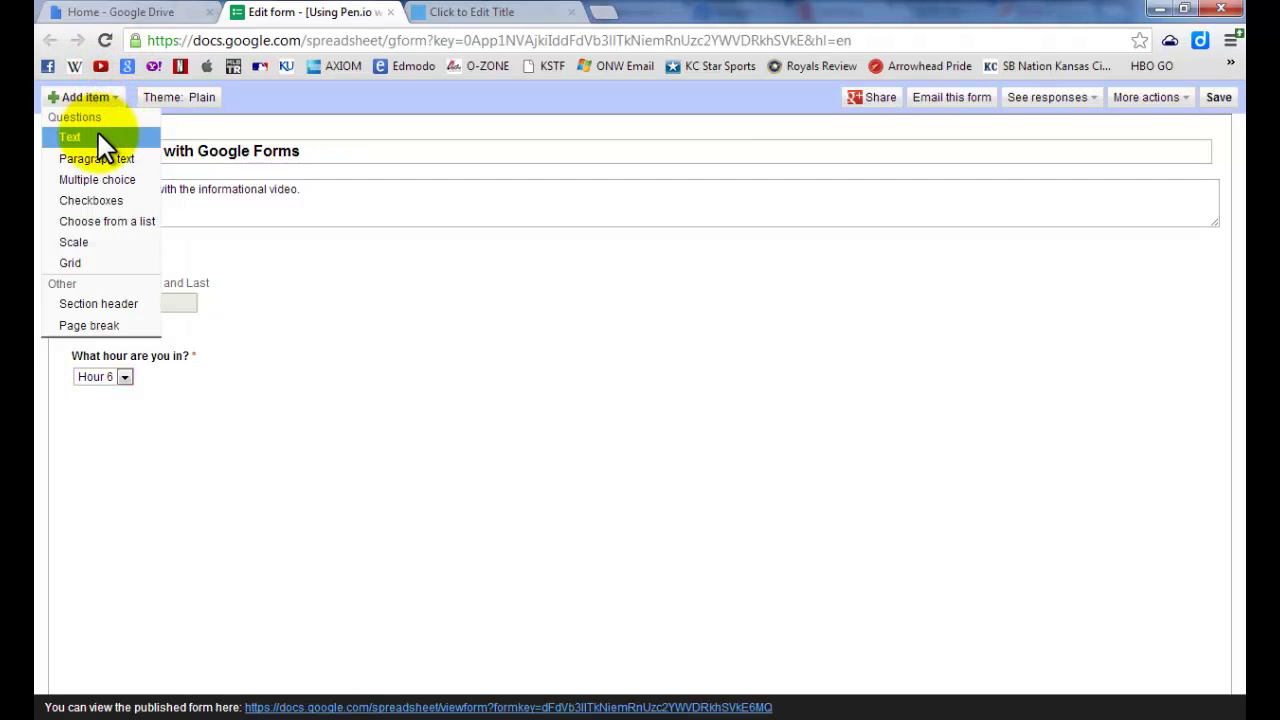
pyautogui.click(96, 159)
pyautogui.click(253, 420)
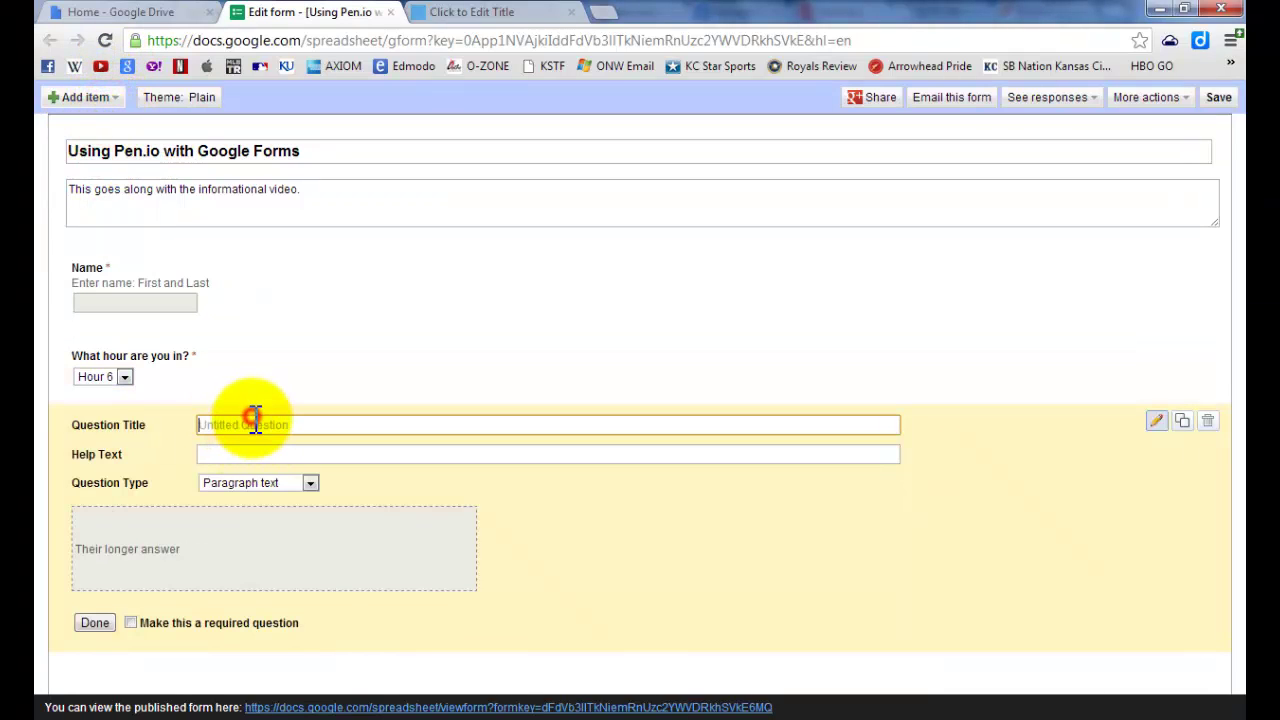
pyautogui.write('Why d')
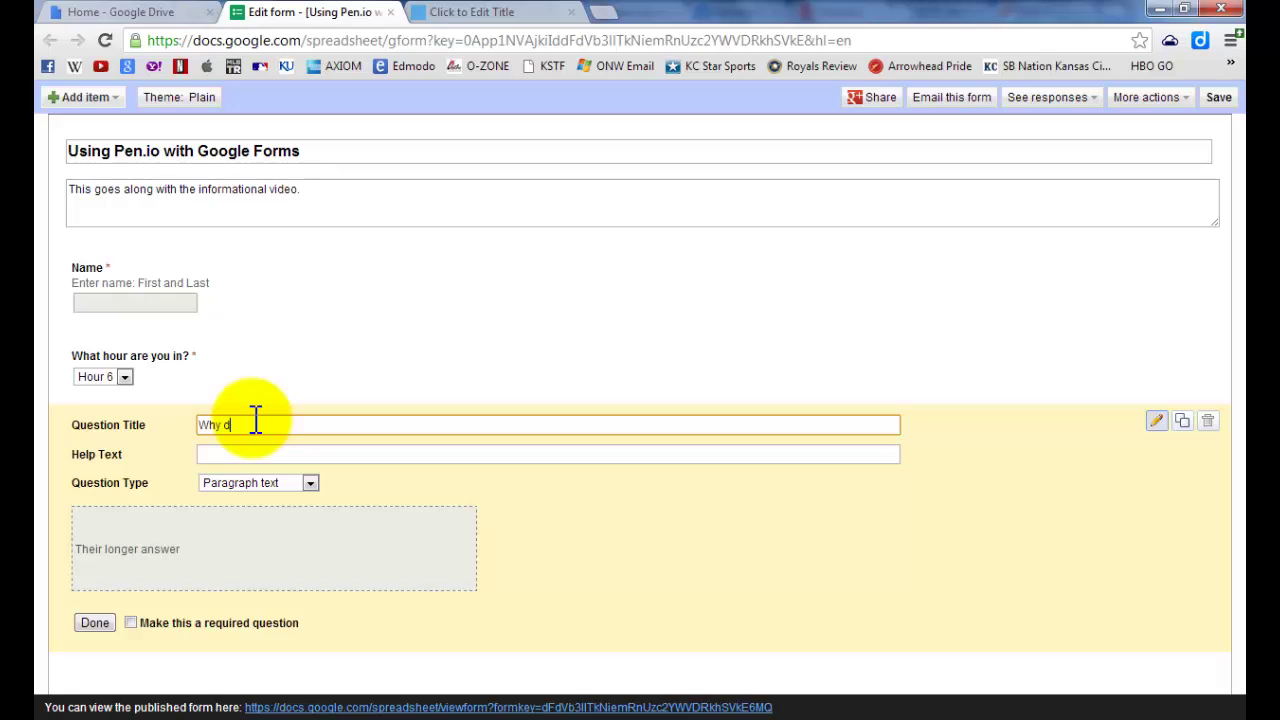
pyautogui.write('o you like google forms?')
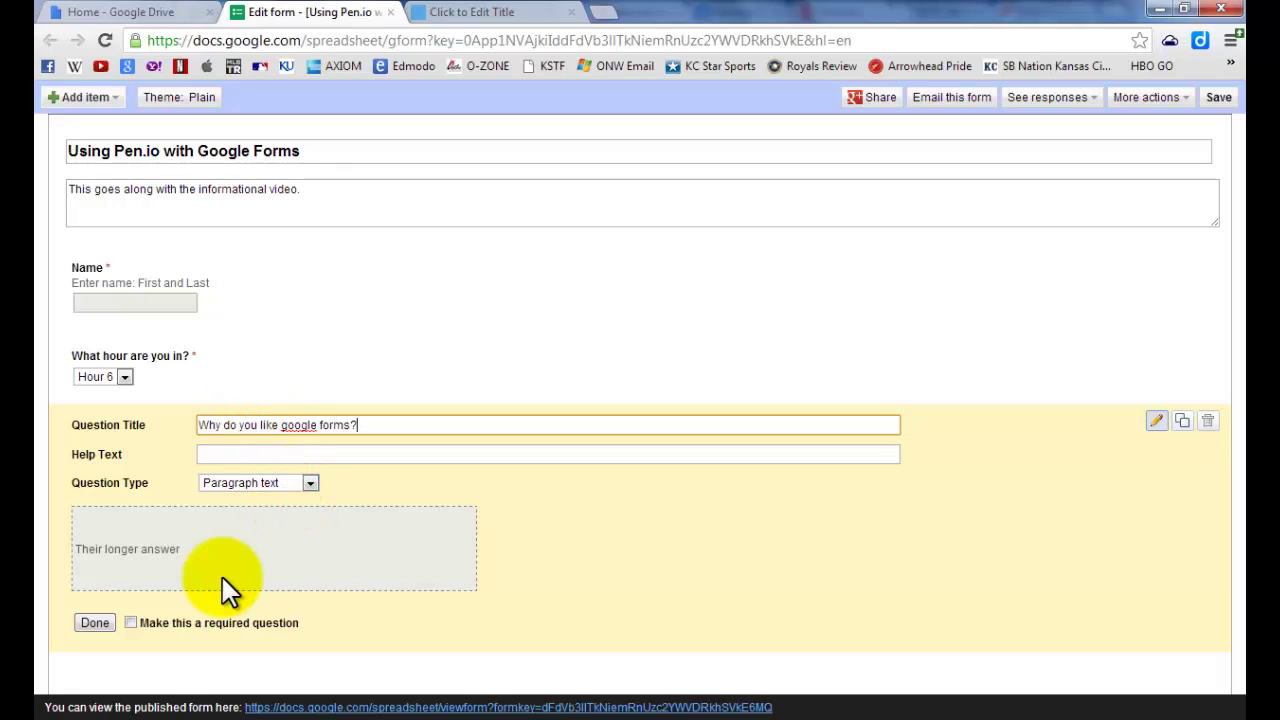
pyautogui.click(130, 622)
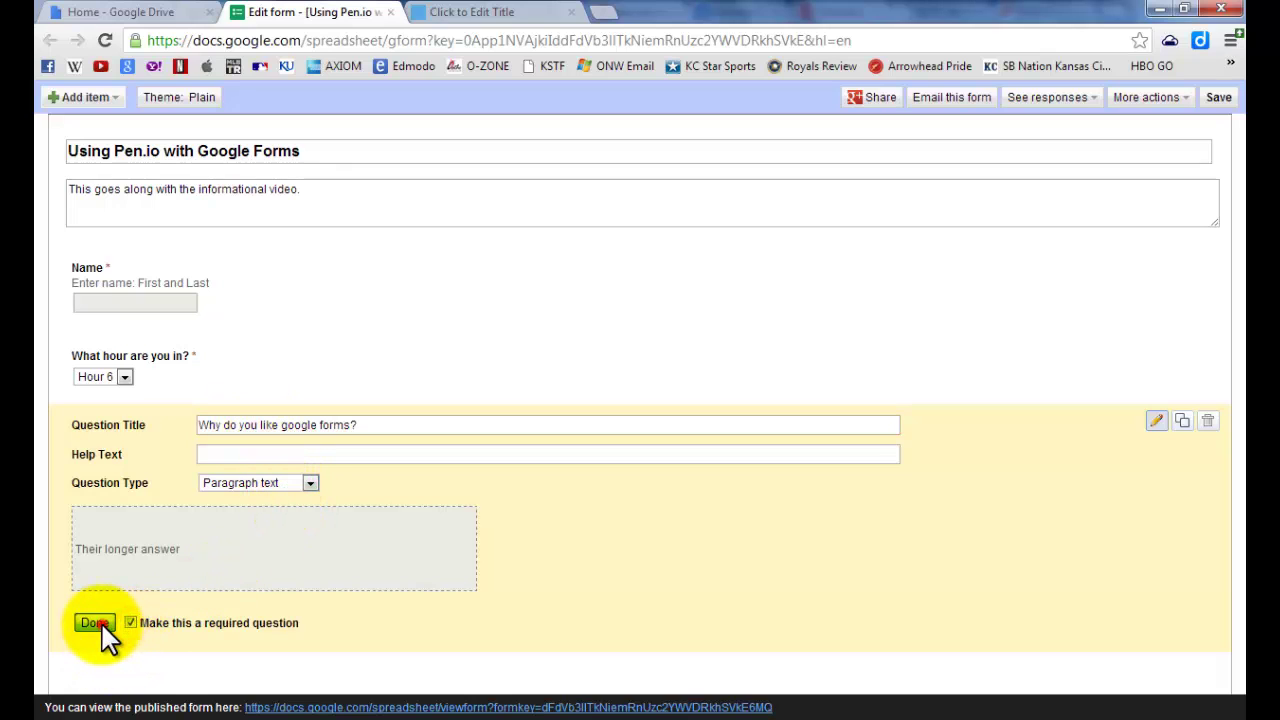
pyautogui.click(98, 623)
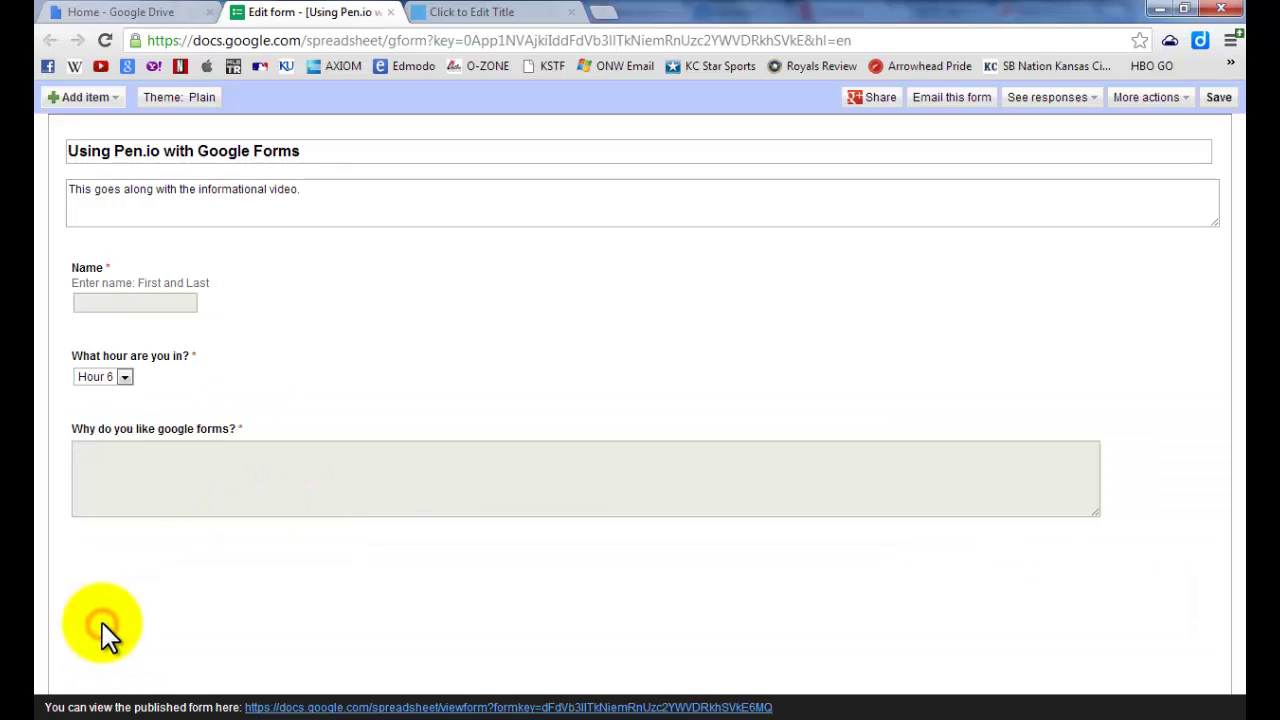
# Add a Checkboxes question titled "What are some ways you could use google forms?" with the help text "Click all the apply"
pyautogui.click(100, 99)
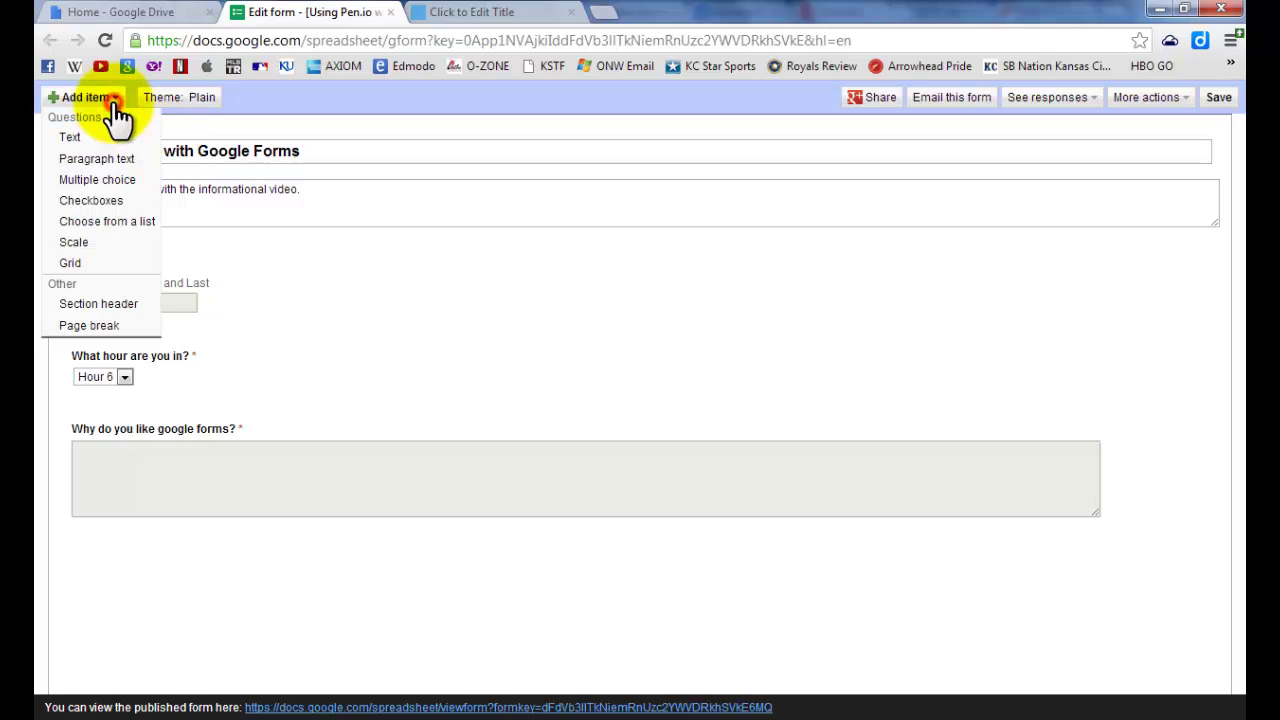
pyautogui.click(124, 202)
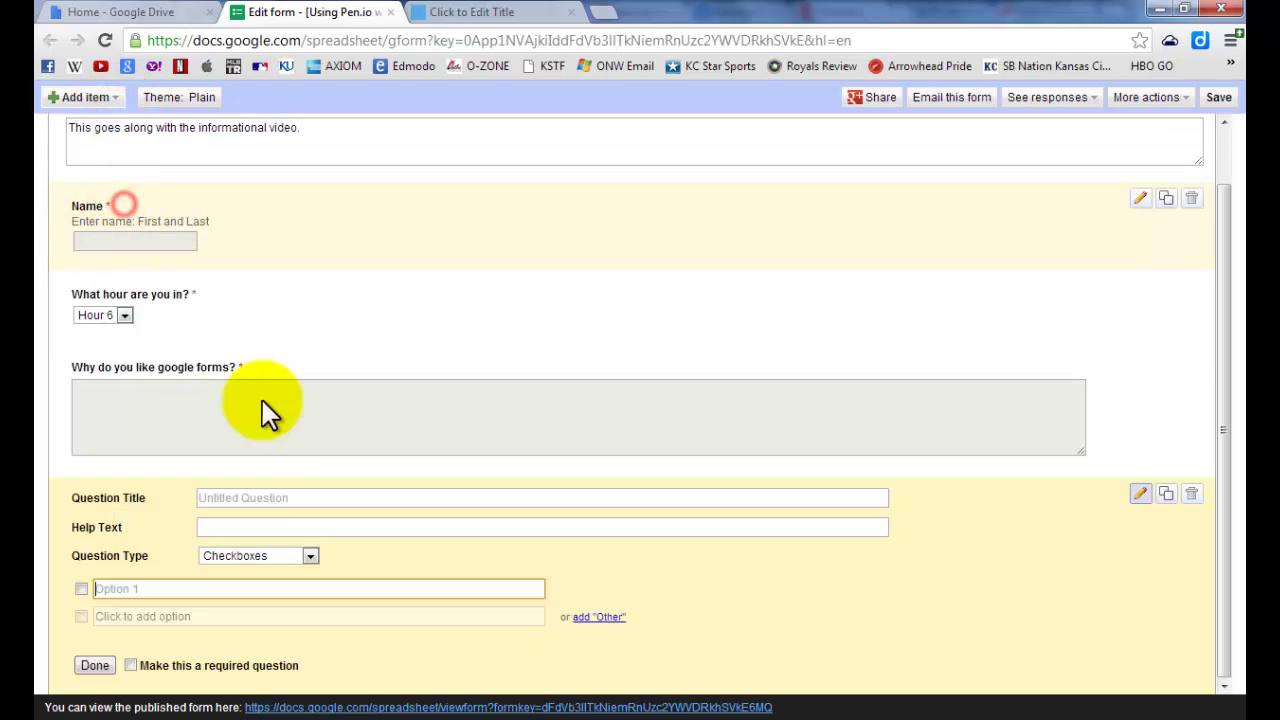
pyautogui.click(252, 498)
pyautogui.write('(C')
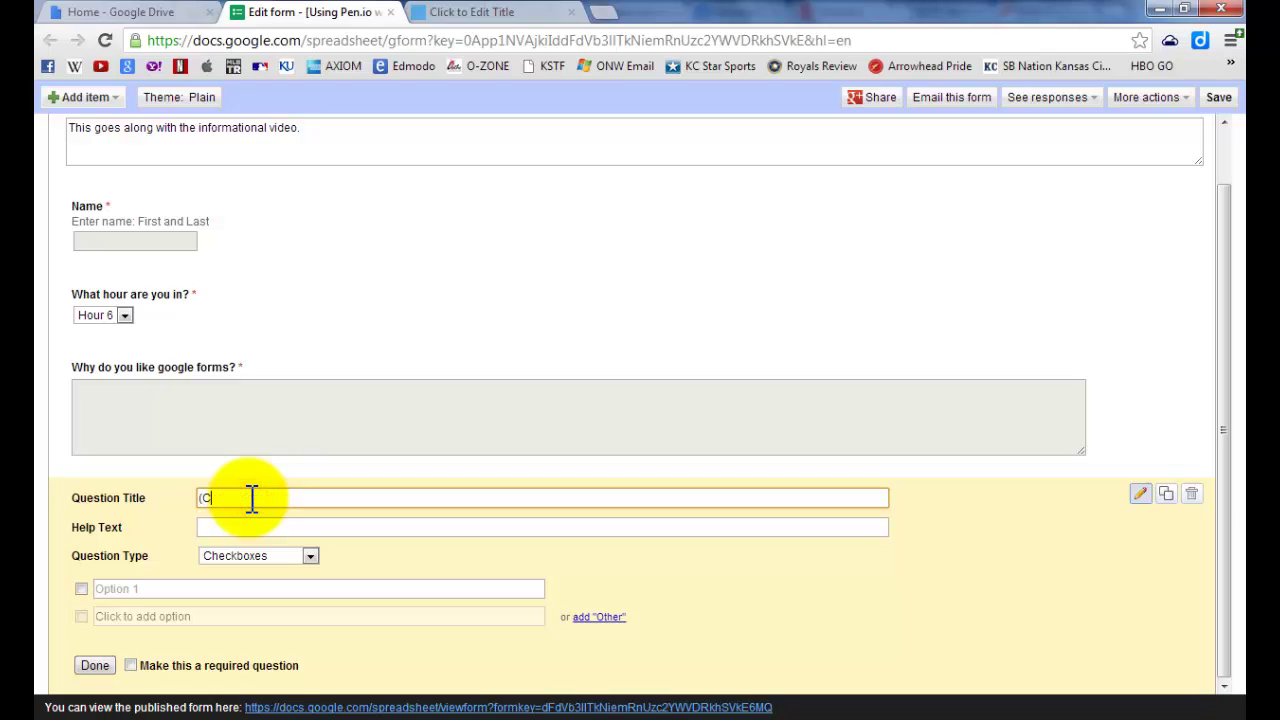
pyautogui.write('lick')
pyautogui.press('BackSpace')
pyautogui.press('BackSpace')
pyautogui.press('BackSpace')
pyautogui.press('BackSpace')
pyautogui.press('BackSpace')
pyautogui.press('BackSpace')
pyautogui.write('What are some ways you could use google forms?')
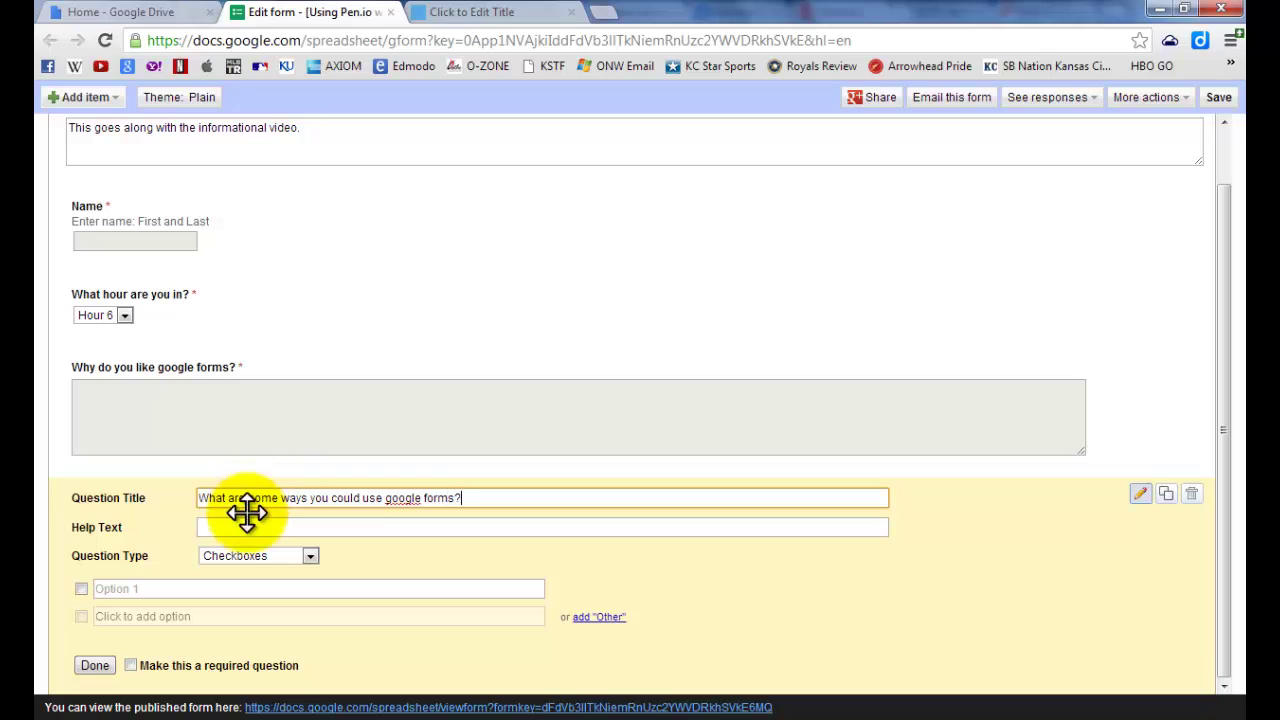
pyautogui.click(249, 524)
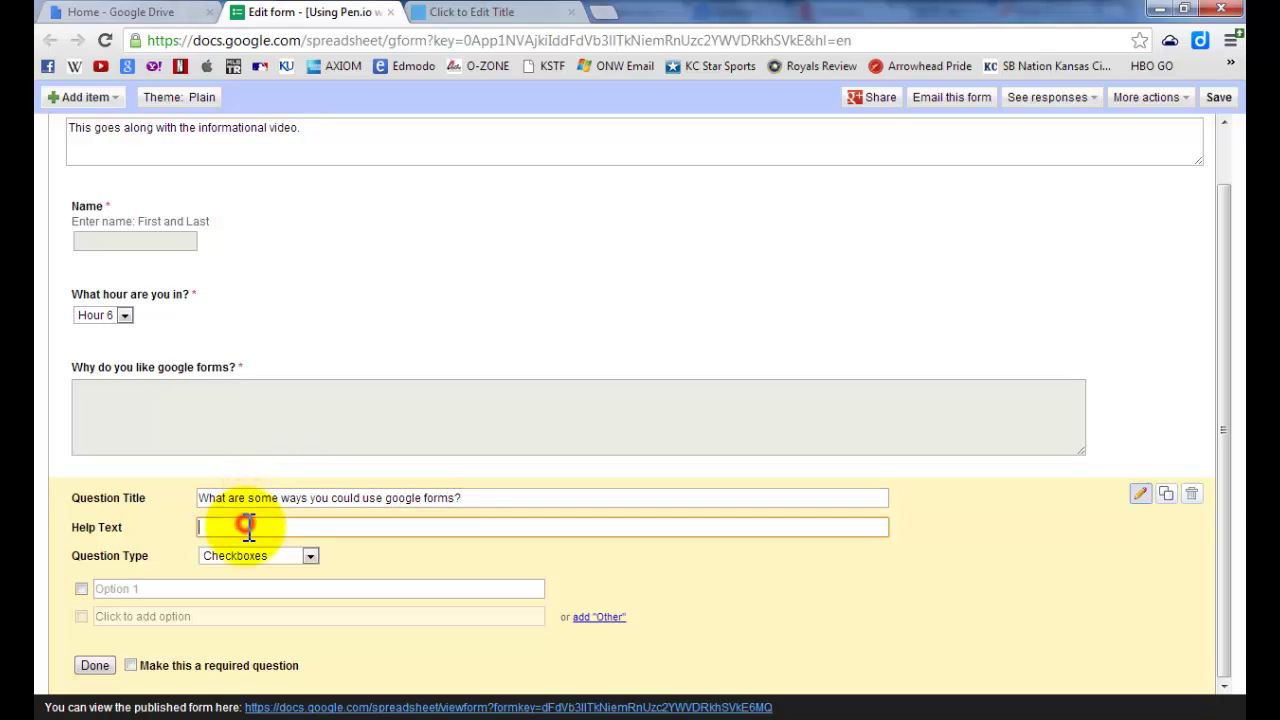
pyautogui.write('Click all the apply')
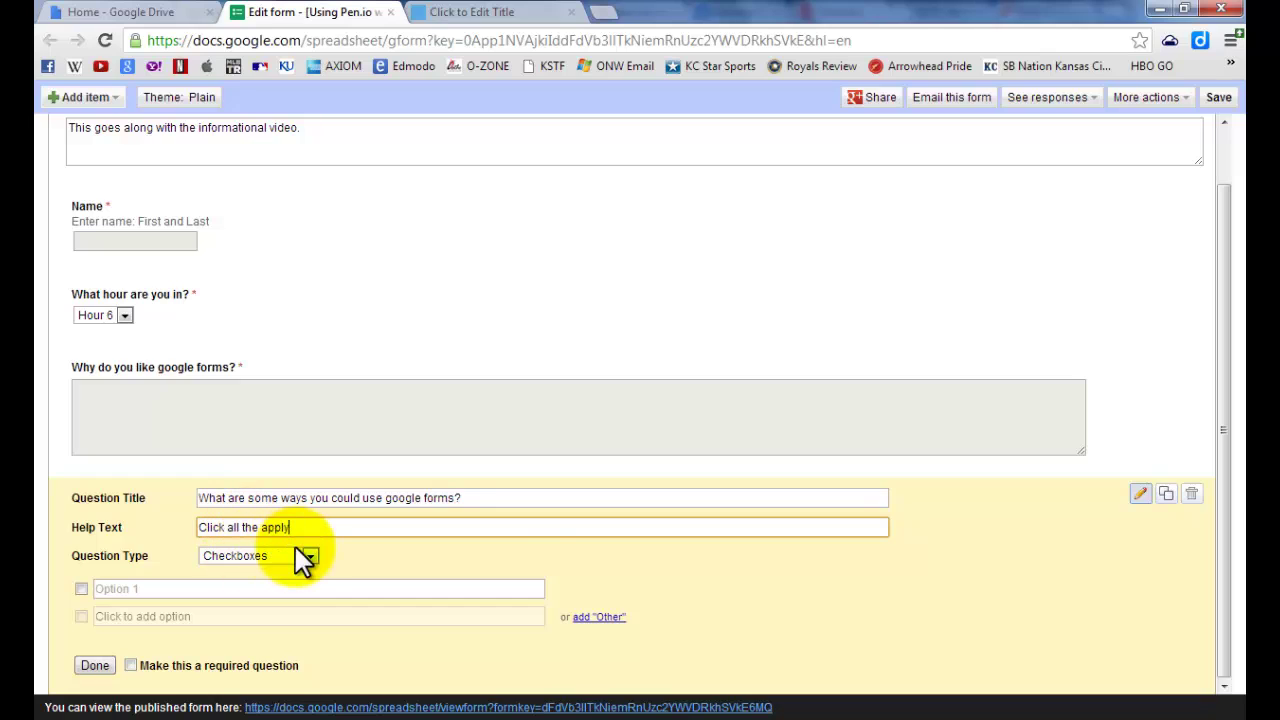
# Enter the checkbox options "it's simple", "It's quick" and "It's FUN!"
pyautogui.click(263, 589)
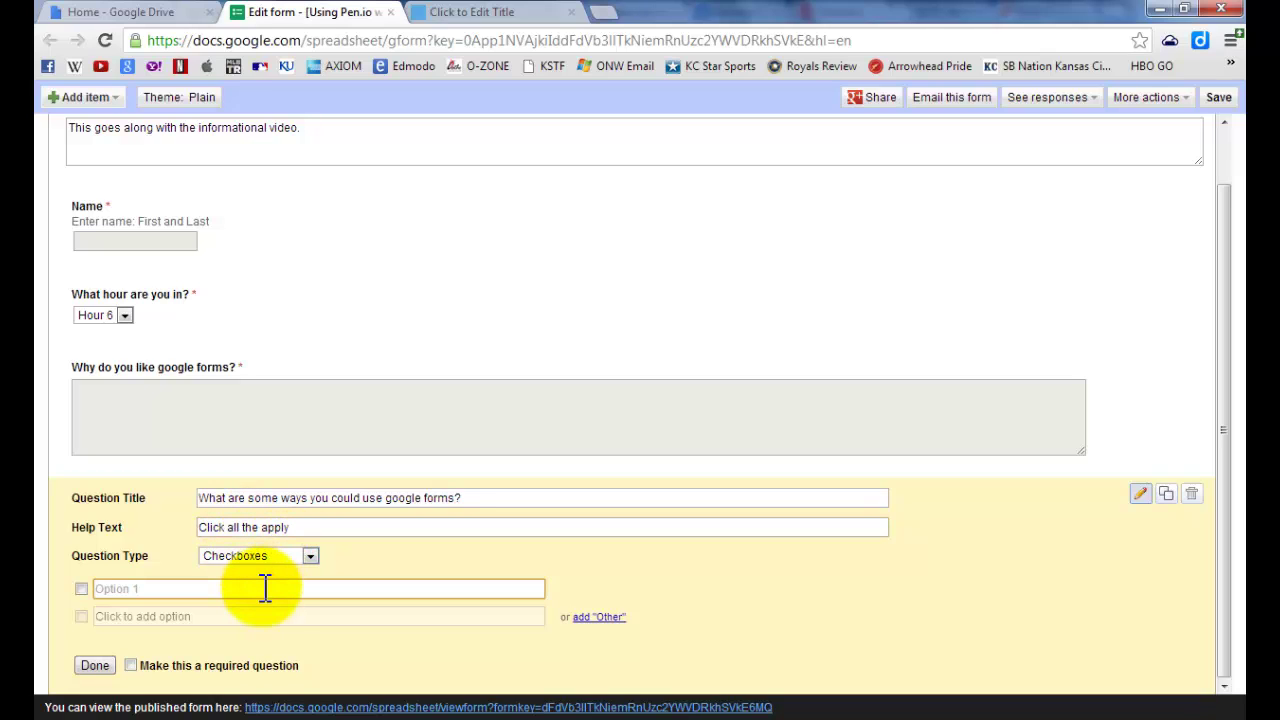
pyautogui.write("I like it because it's simple")
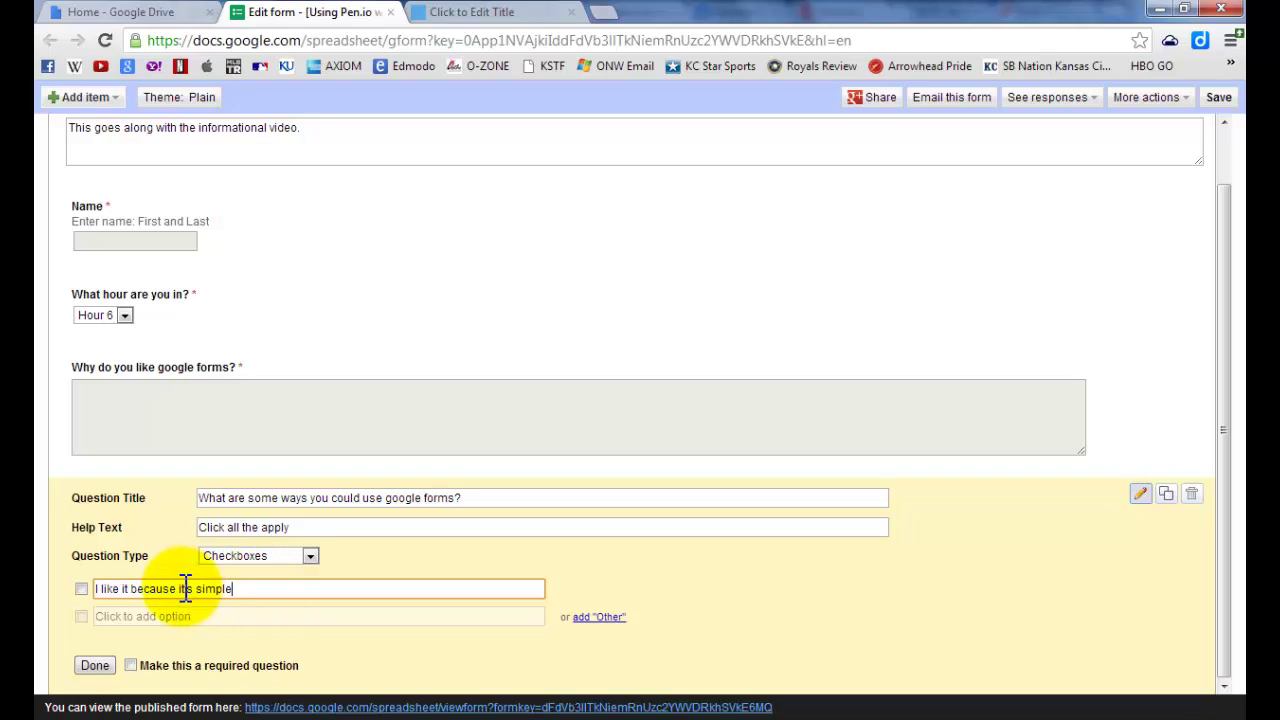
pyautogui.moveTo(179, 589); pyautogui.dragTo(43, 594)
pyautogui.press('BackSpace')
pyautogui.write("It'")
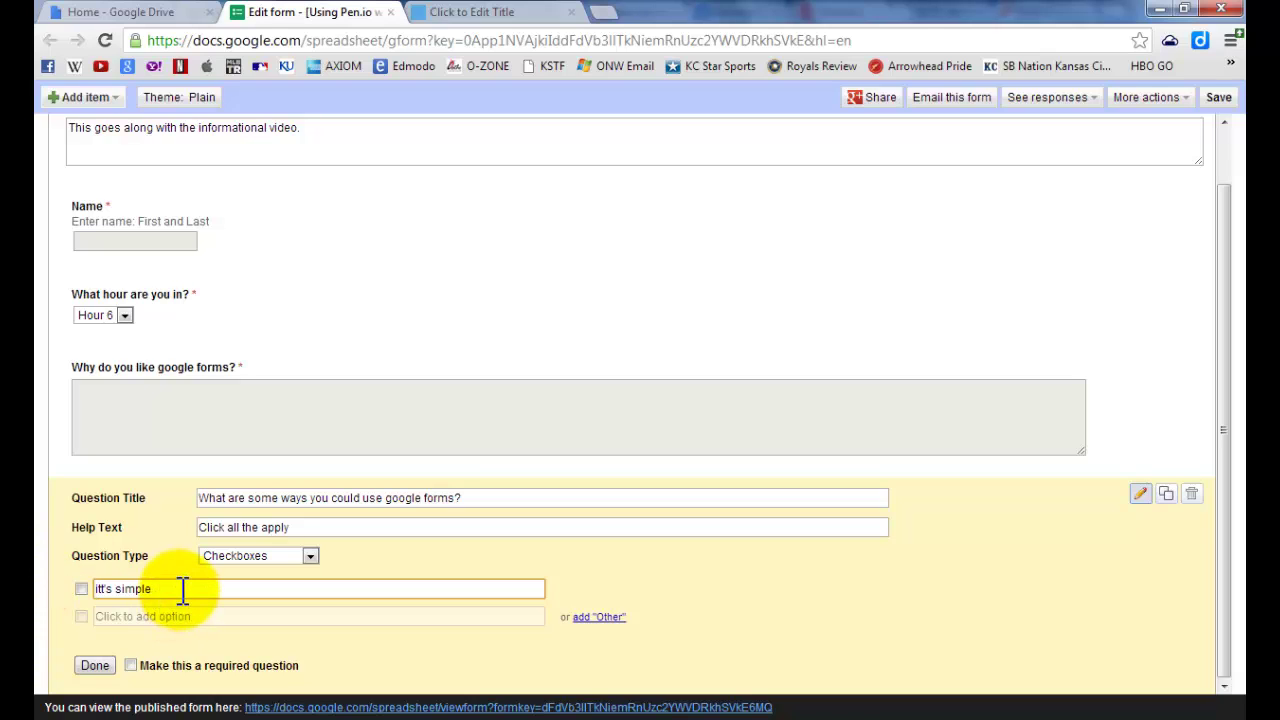
pyautogui.press('Delete')
pyautogui.press('Return')
pyautogui.write('I')
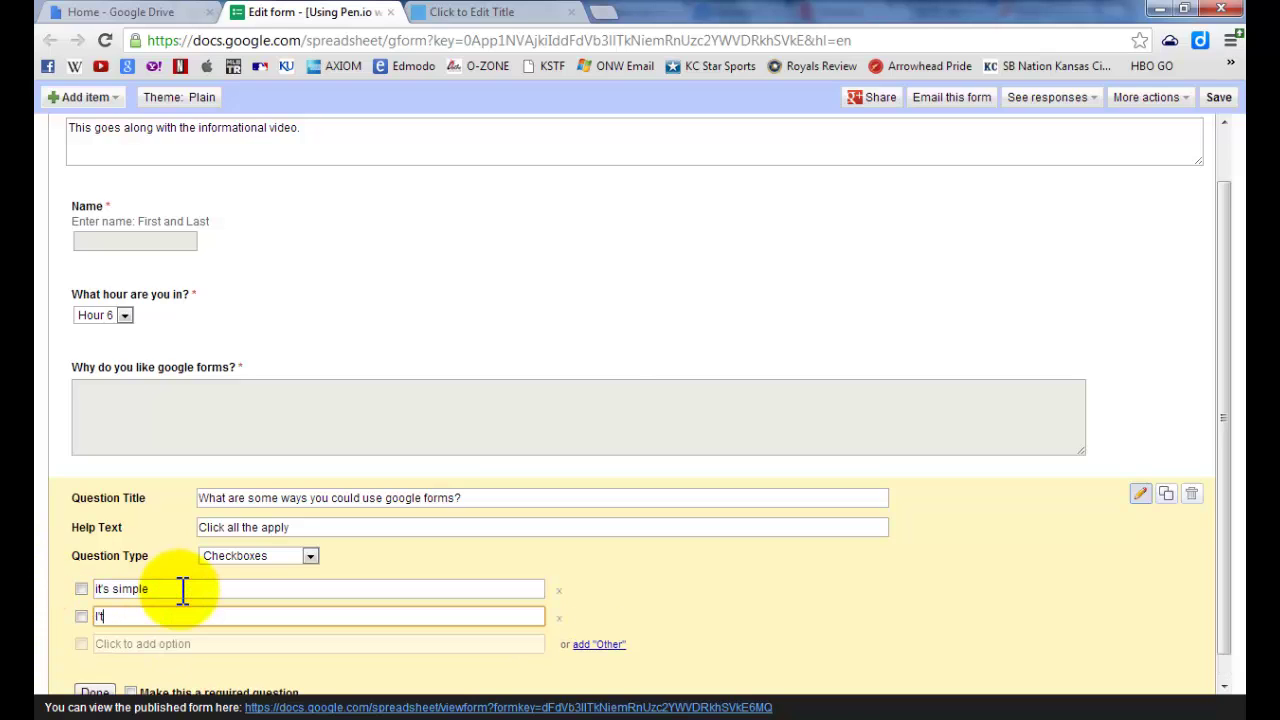
pyautogui.write("t's easy")
pyautogui.write(' quick')
pyautogui.press('Return')
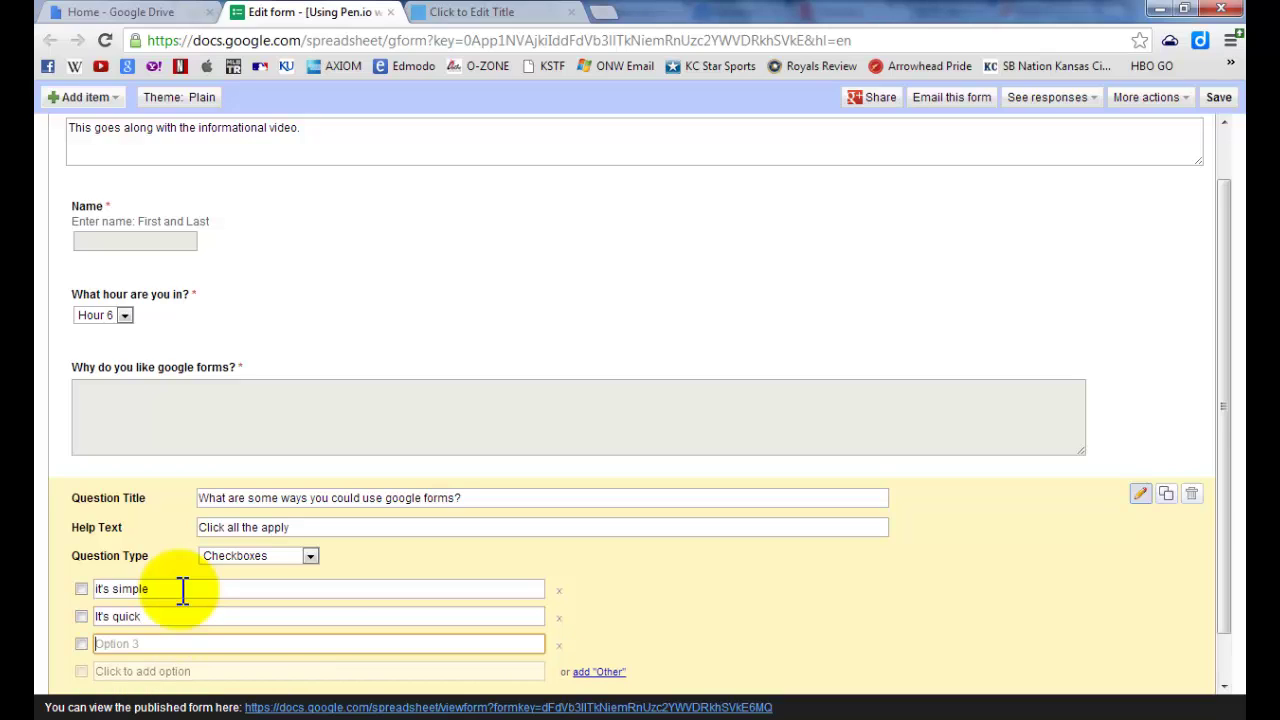
pyautogui.write("It's FUN!")
# Make the checkboxes question required and finish editing it
pyautogui.scroll(-1, 183, 590)
pyautogui.click(131, 665)
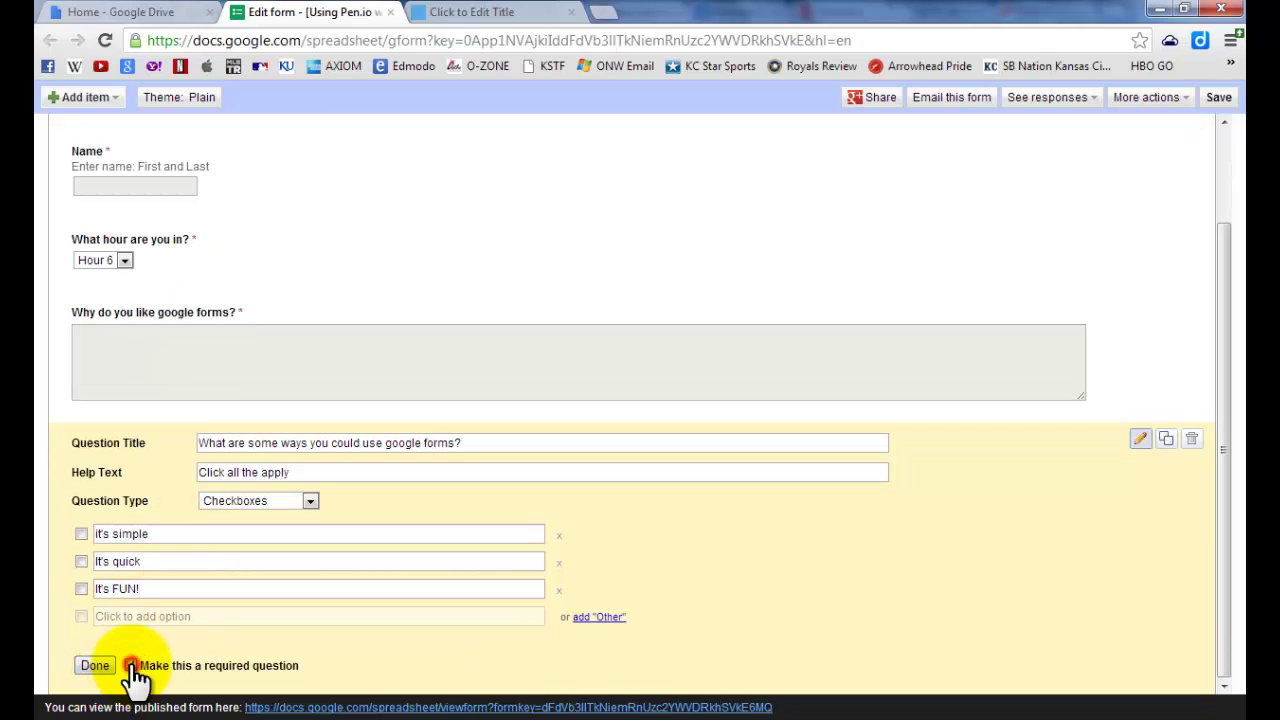
pyautogui.click(97, 665)
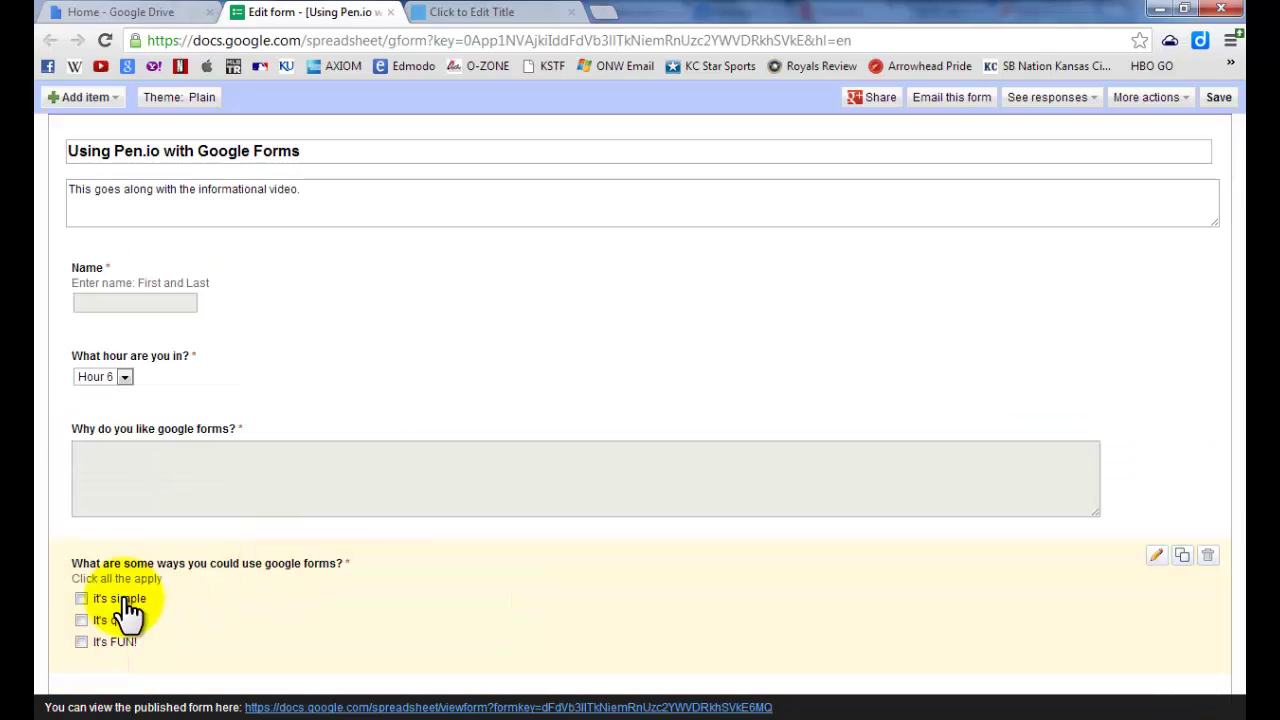
# Test the checkboxes question by ticking some of its answers and clearing them again
pyautogui.click(82, 597)
pyautogui.click(82, 619)
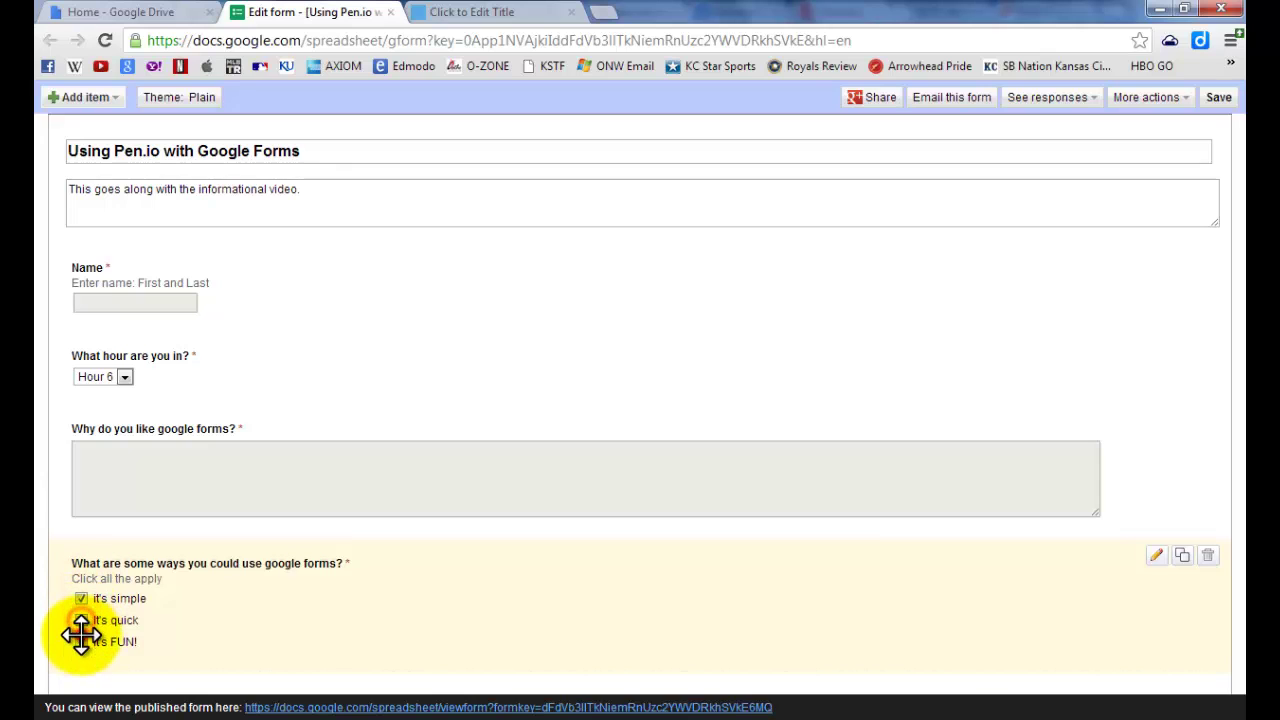
pyautogui.click(81, 597)
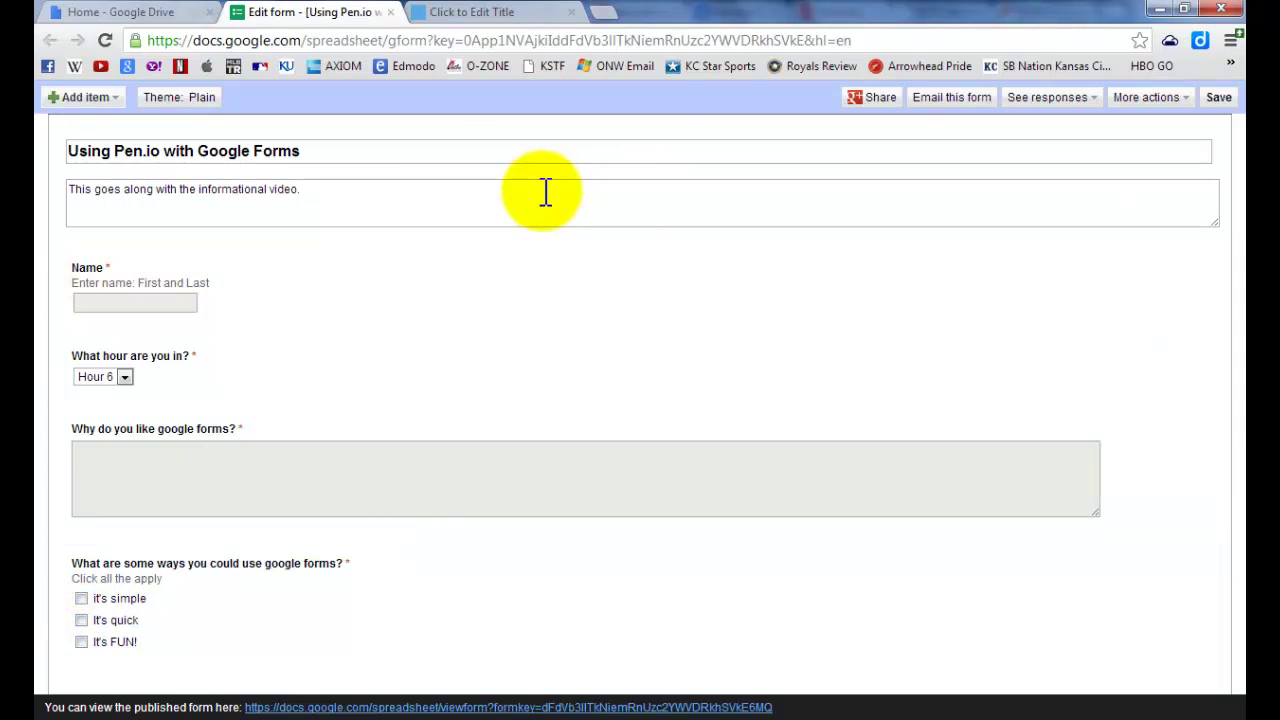
# Add a Scale question titled "How much do you enjoy google forms?" with the help text "Rate on a scale of 1-5"
pyautogui.click(104, 98)
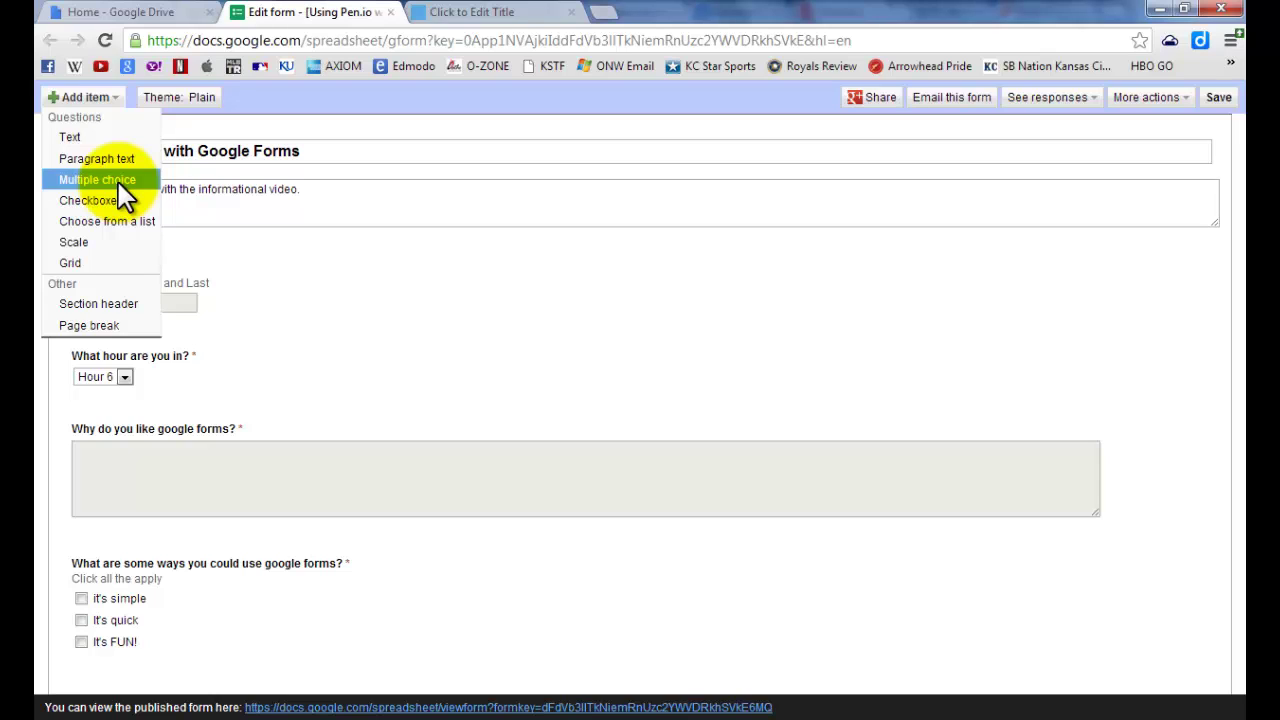
pyautogui.click(121, 245)
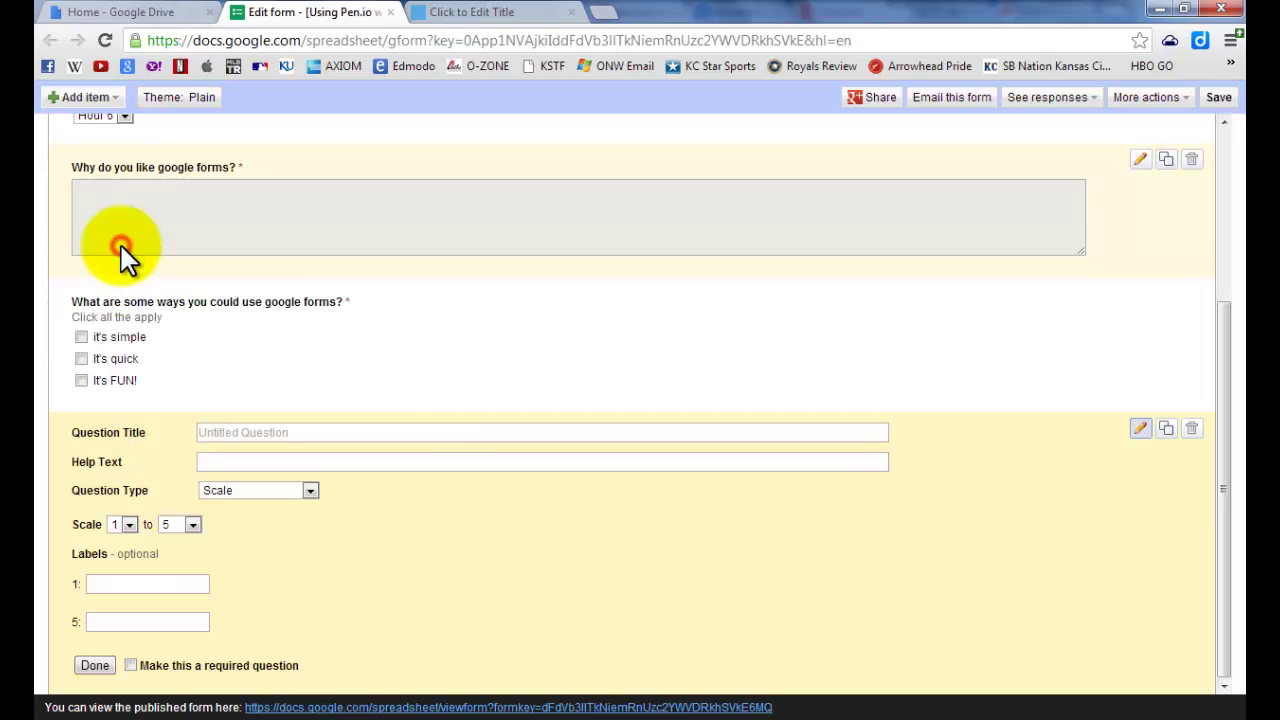
pyautogui.click(290, 437)
pyautogui.write('How mu')
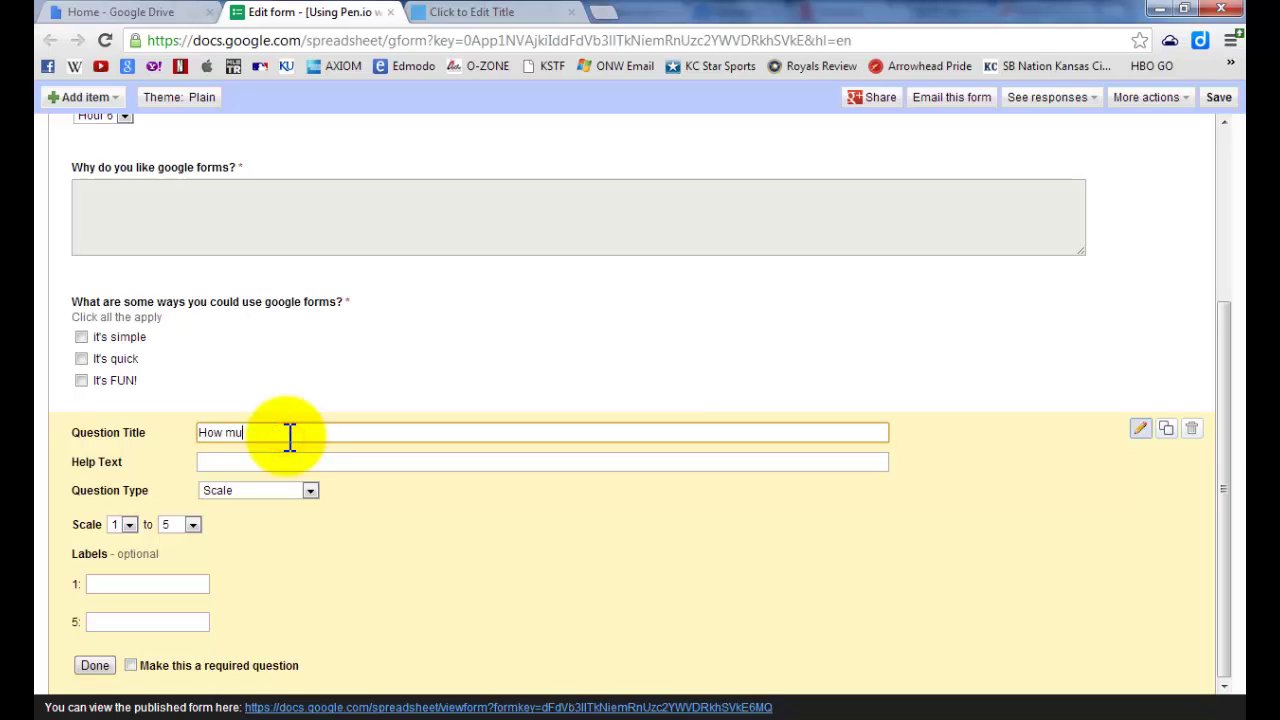
pyautogui.write('ch do you enjoy google forms?')
pyautogui.press('Tab')
pyautogui.write('Ra')
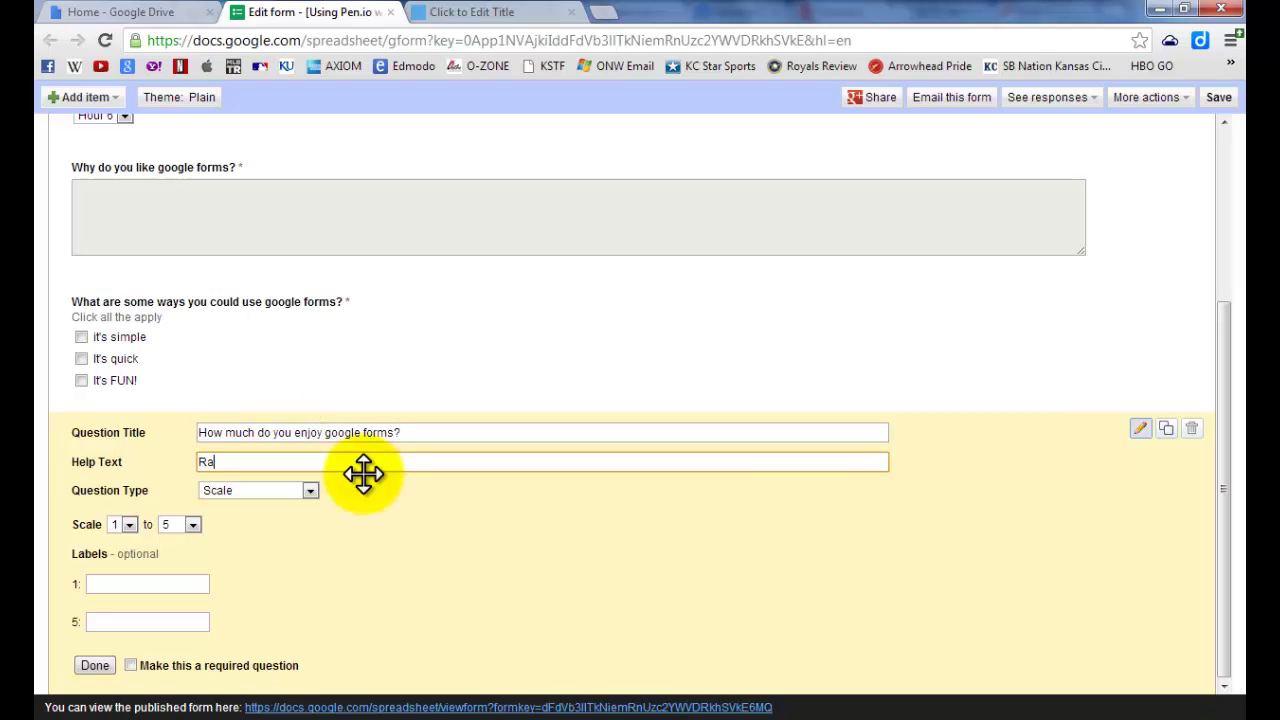
pyautogui.write('te on a scale of 1-5')
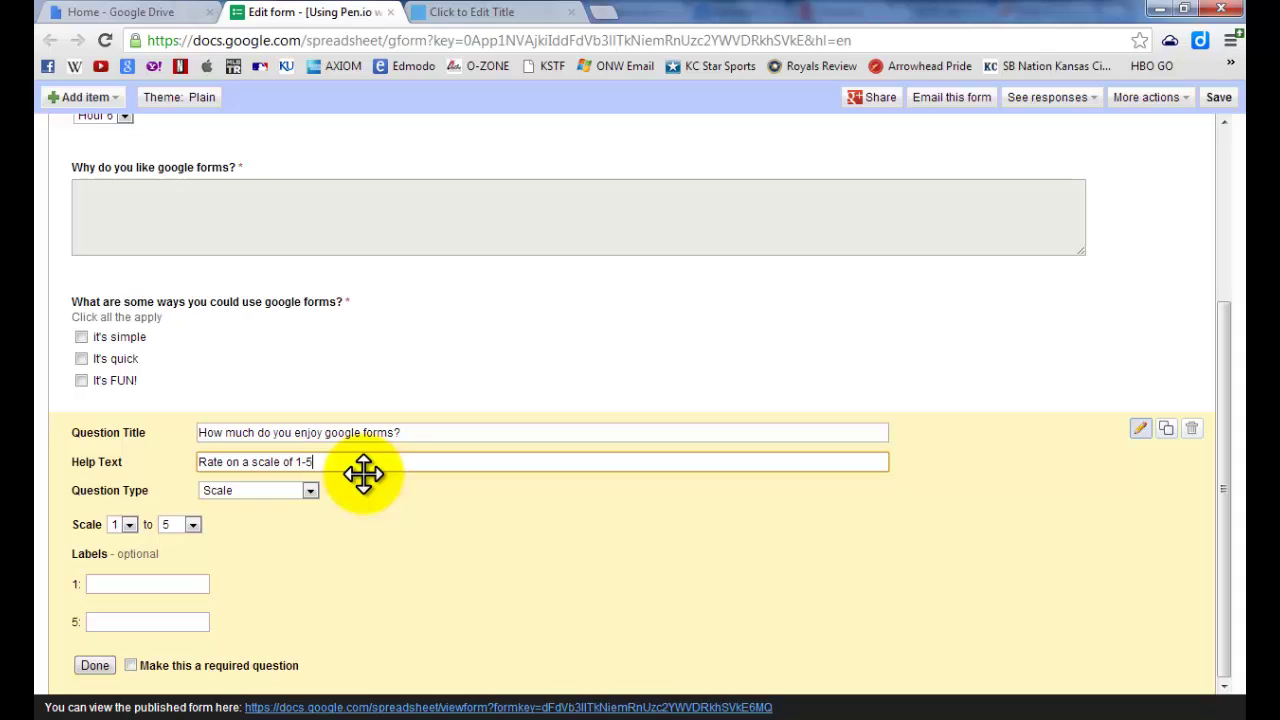
# Label the scale's ends "HATE IT" for 1 and "LOVE IT" for 5, and finish it as a required question
pyautogui.click(311, 488)
pyautogui.click(311, 487)
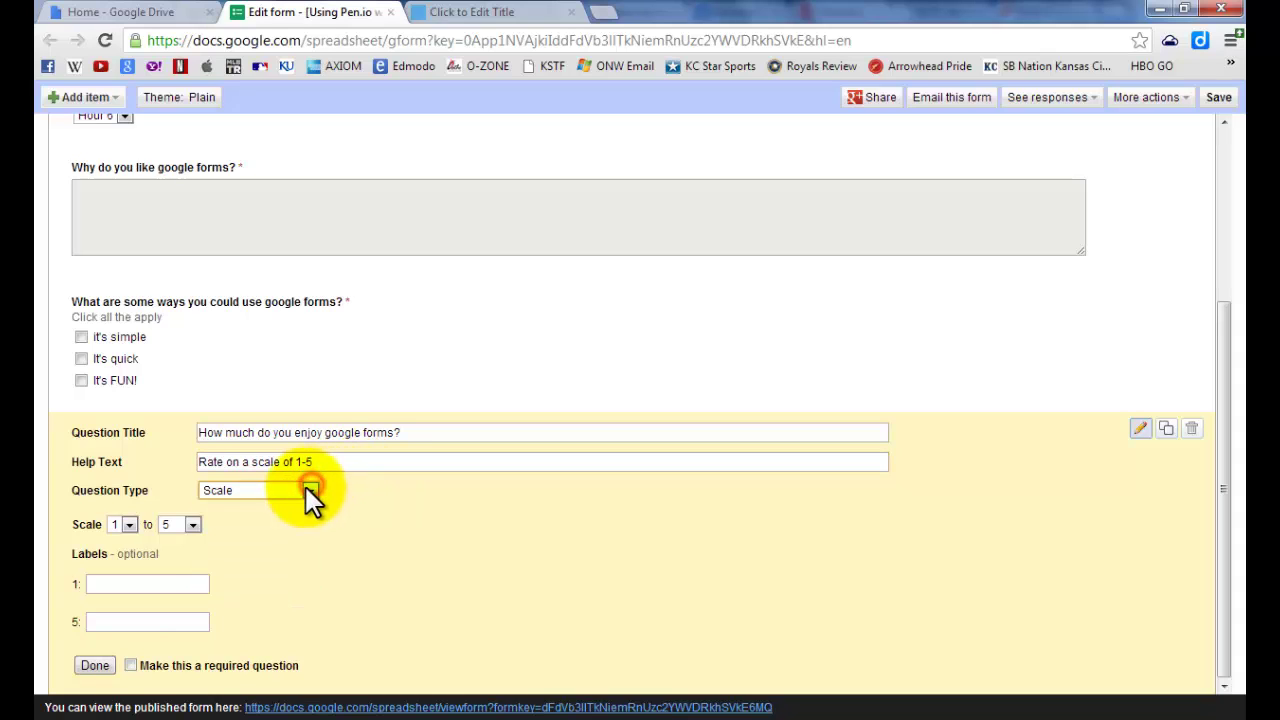
pyautogui.click(135, 587)
pyautogui.write('HATE IT')
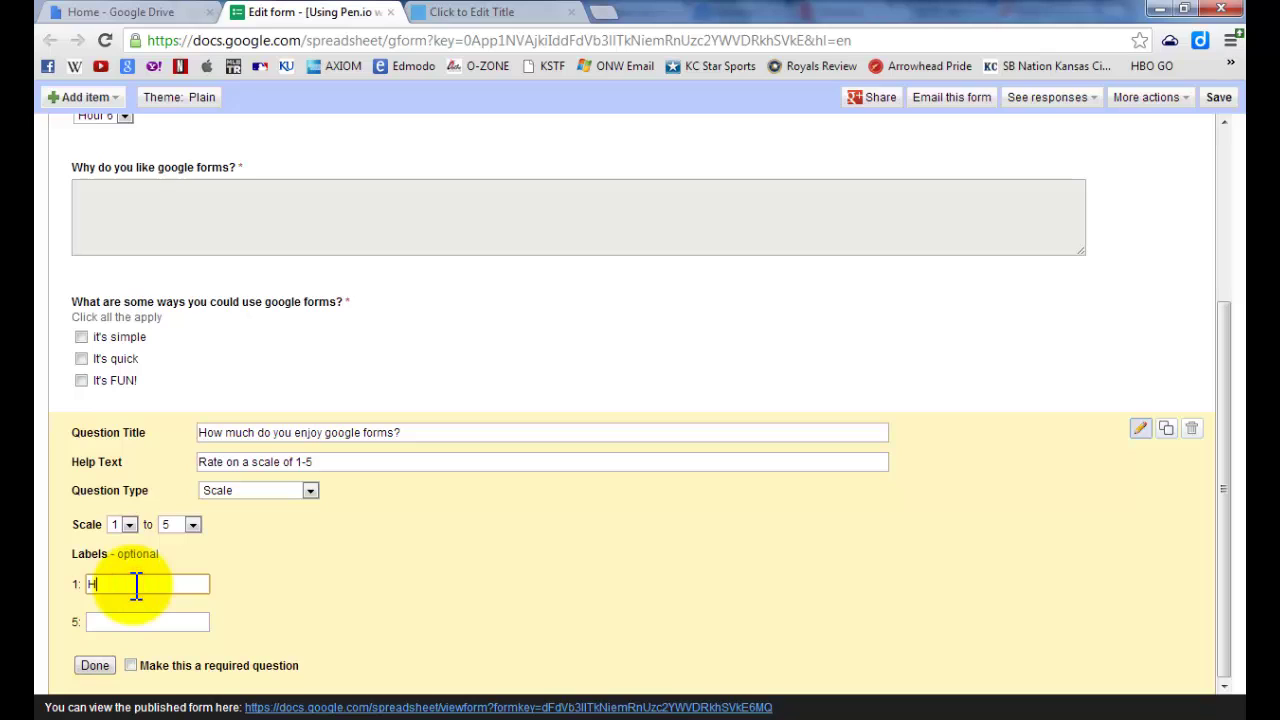
pyautogui.click(126, 620)
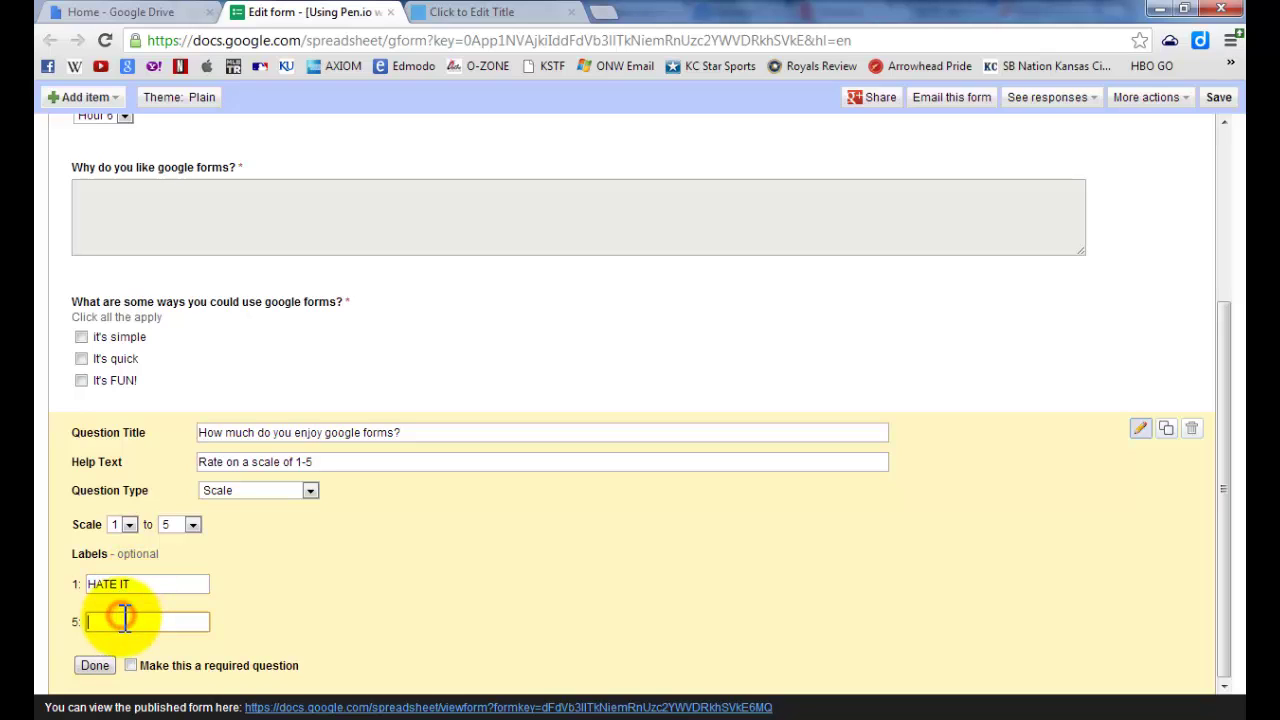
pyautogui.write('LOVE IT')
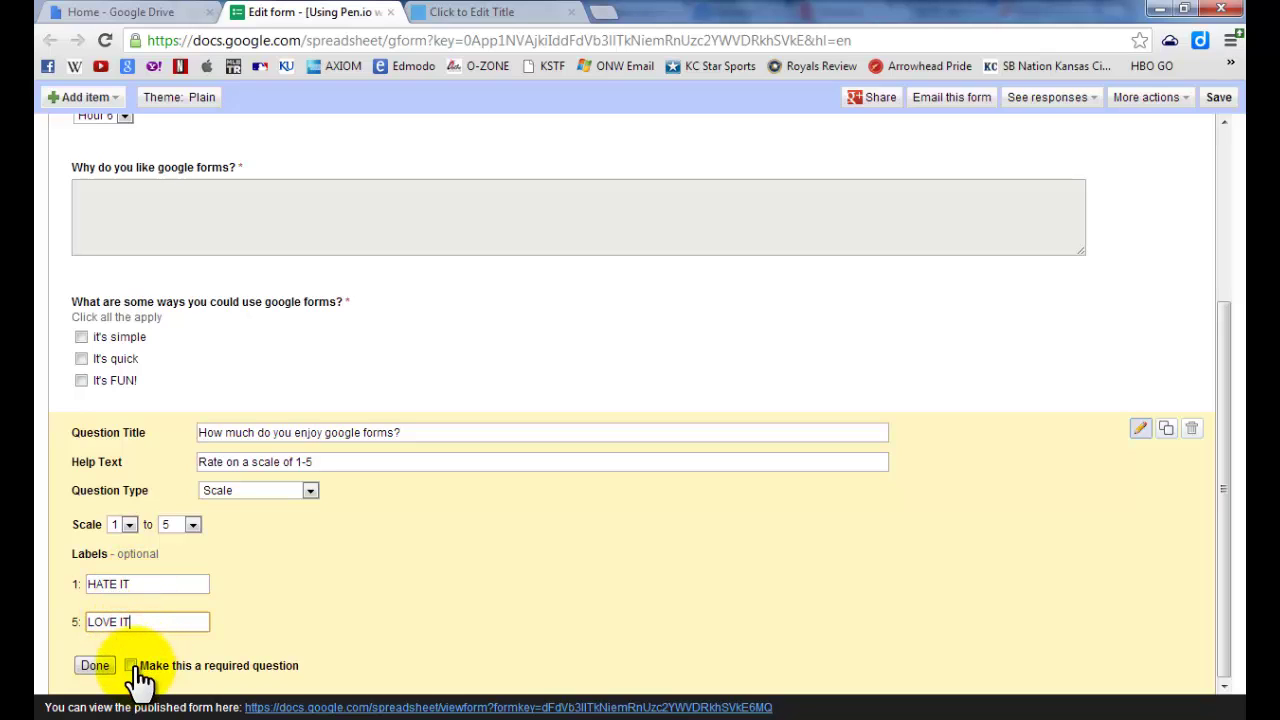
pyautogui.click(95, 665)
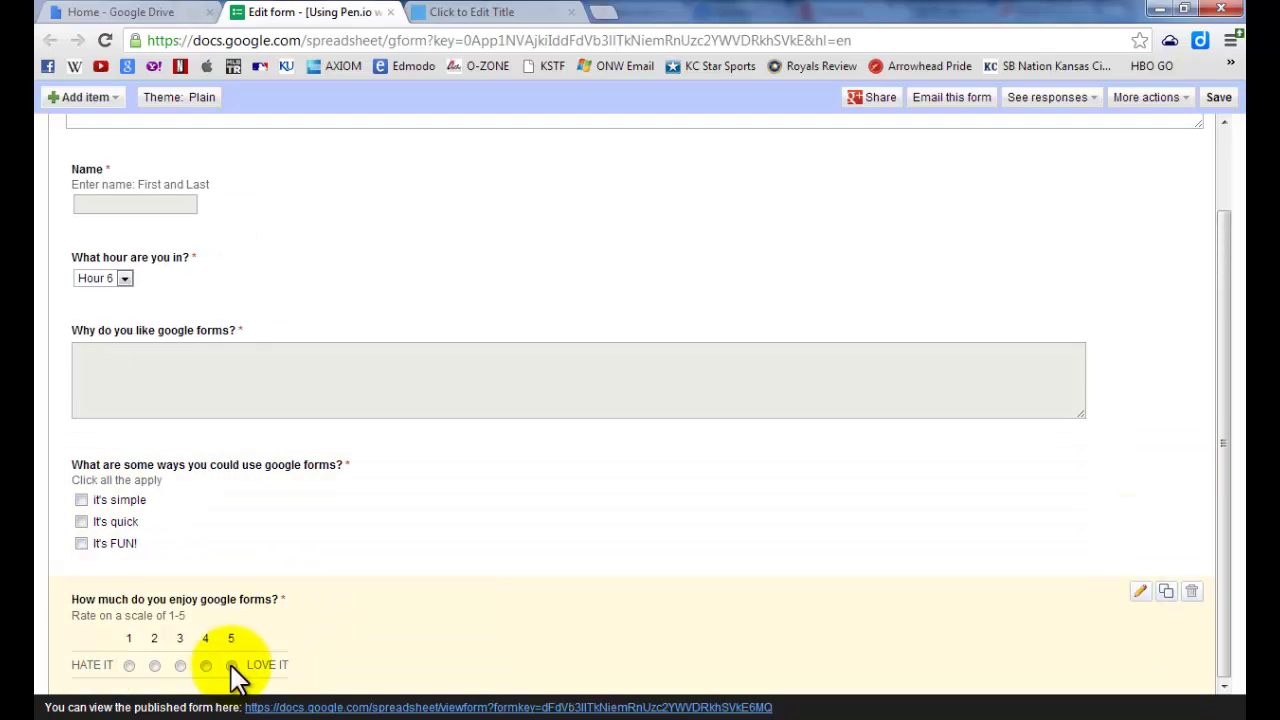
# Save the form and copy its embed code
pyautogui.scroll(1, 416, 635)
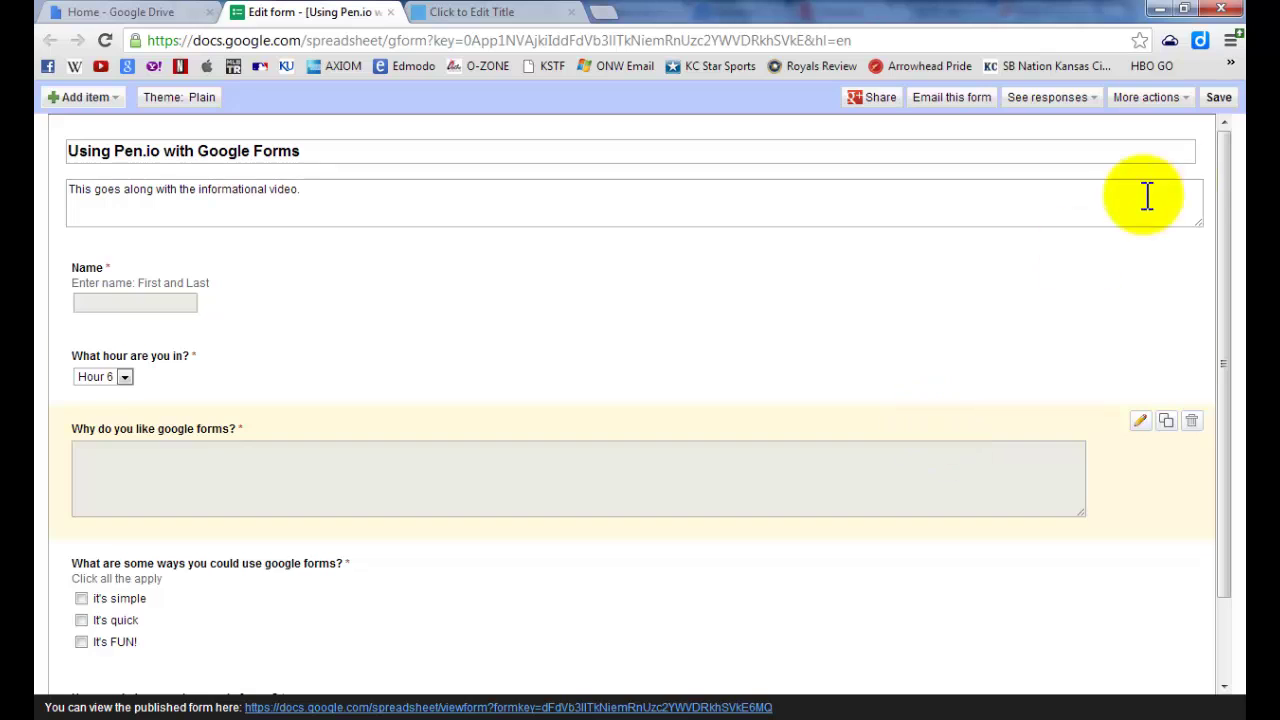
pyautogui.click(1219, 102)
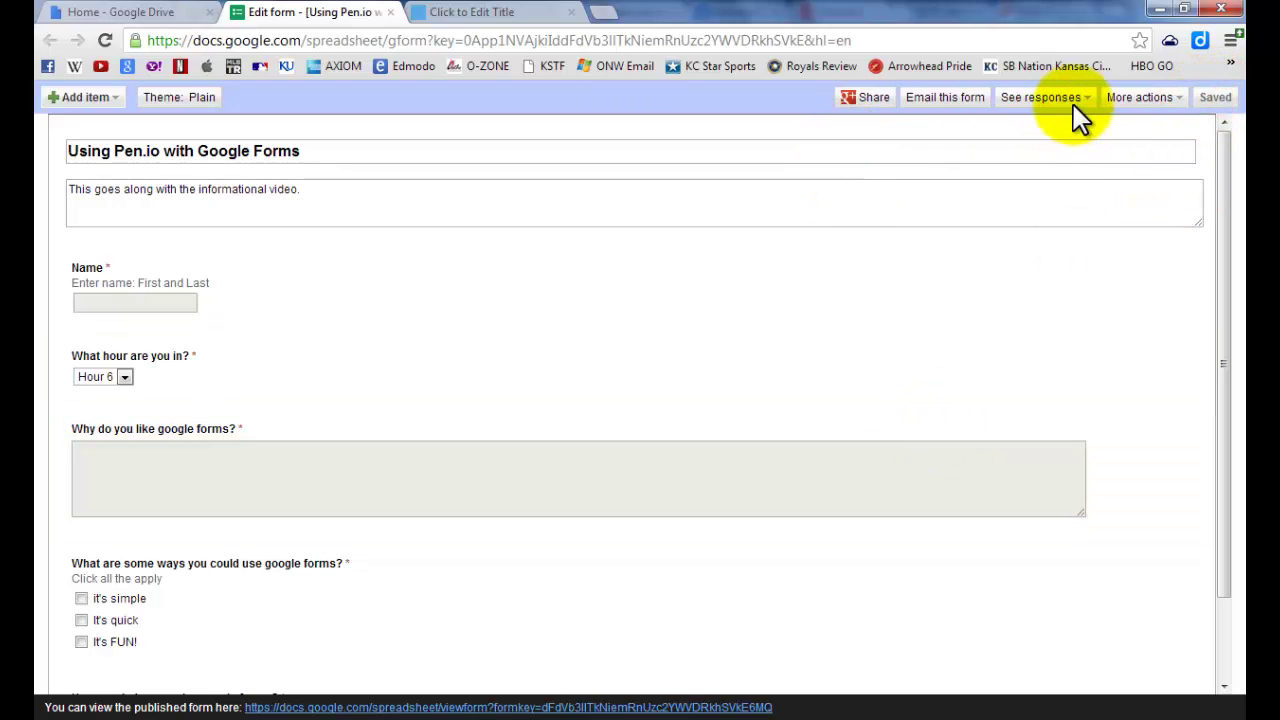
pyautogui.click(1150, 99)
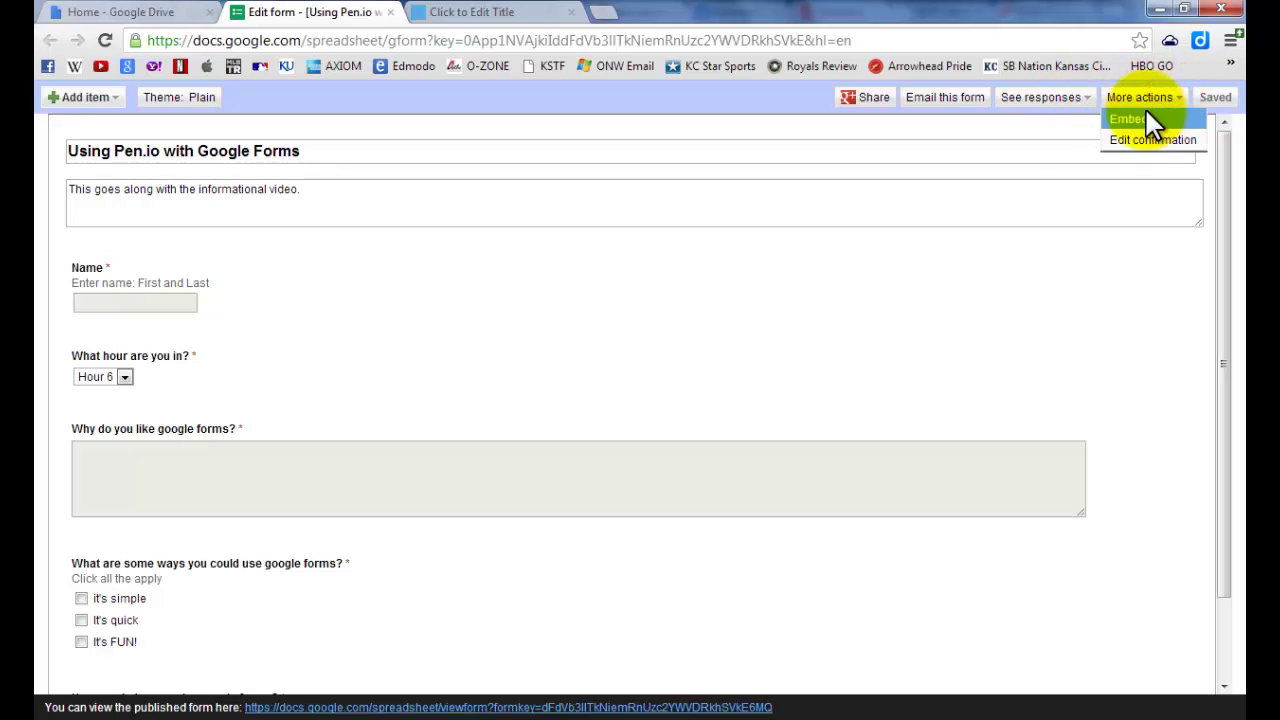
pyautogui.click(1048, 167)
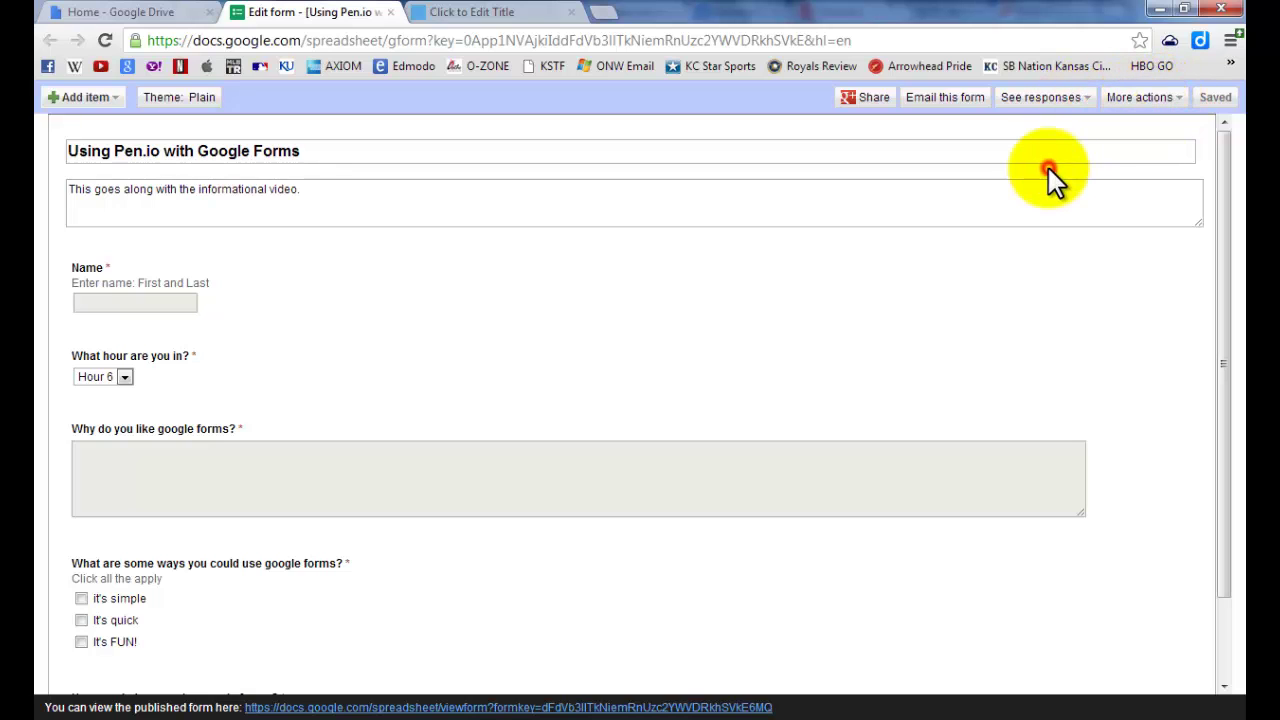
pyautogui.click(1176, 102)
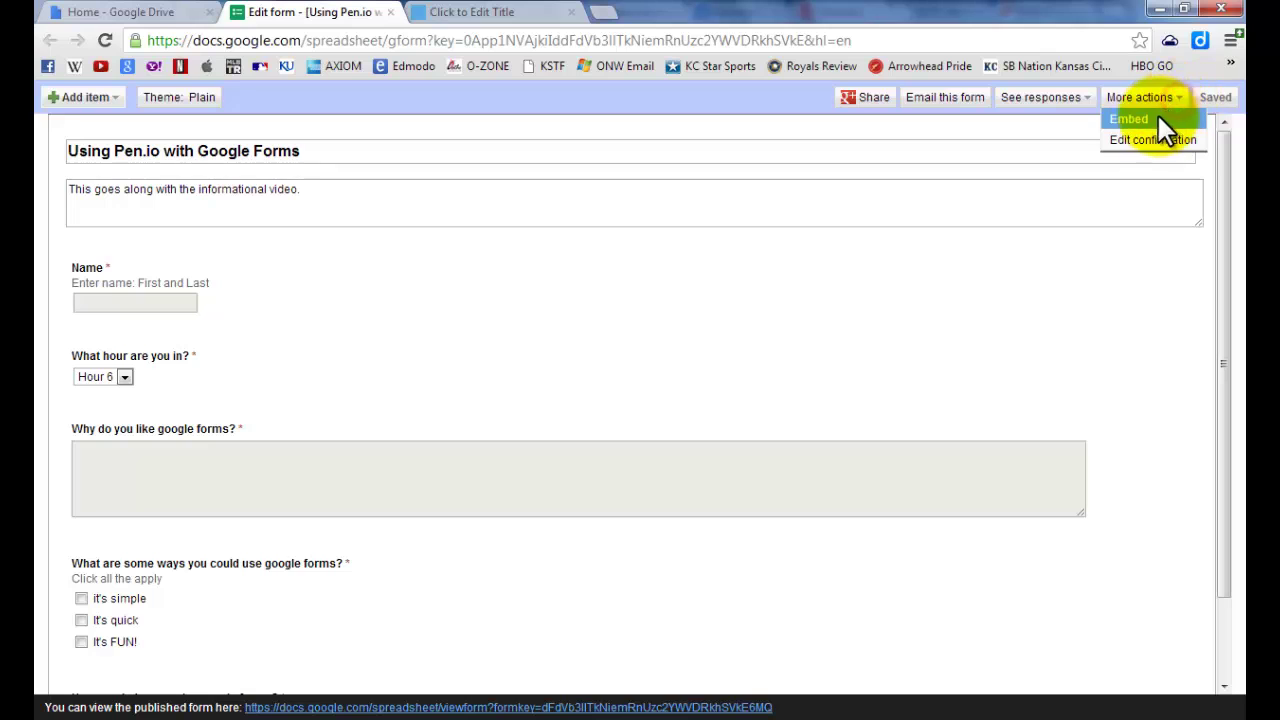
pyautogui.click(1155, 119)
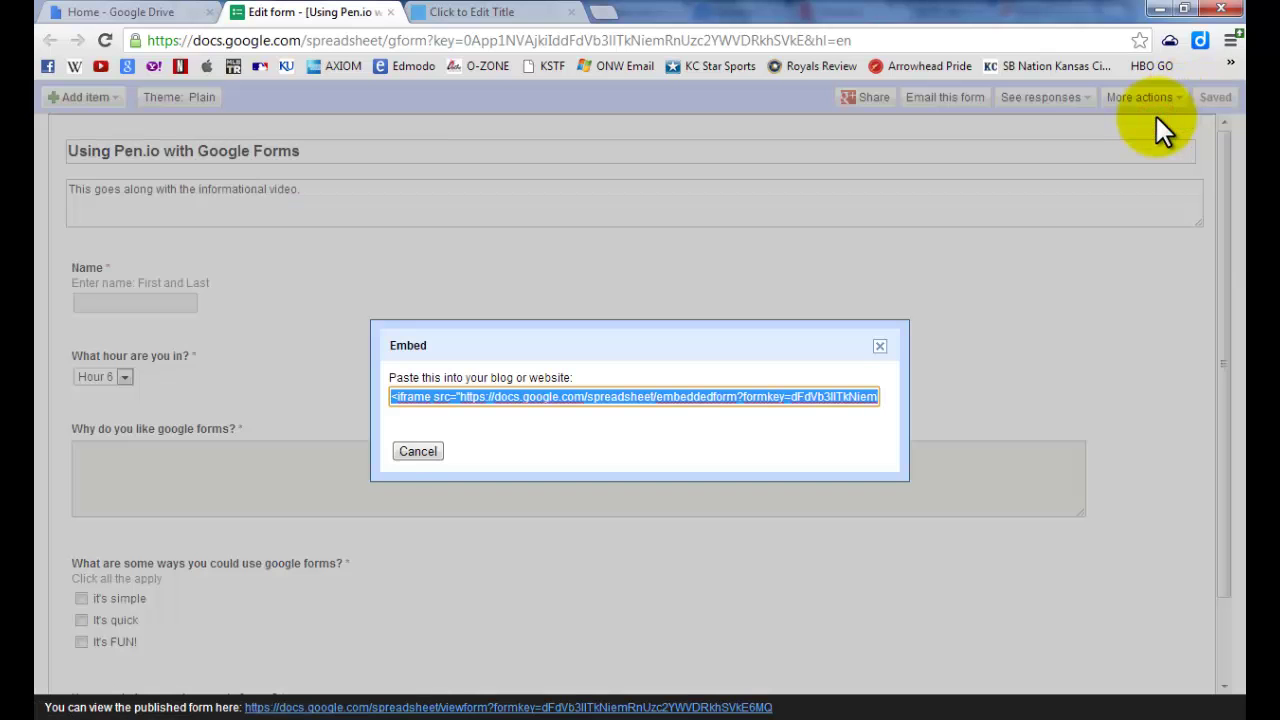
pyautogui.click(592, 405)
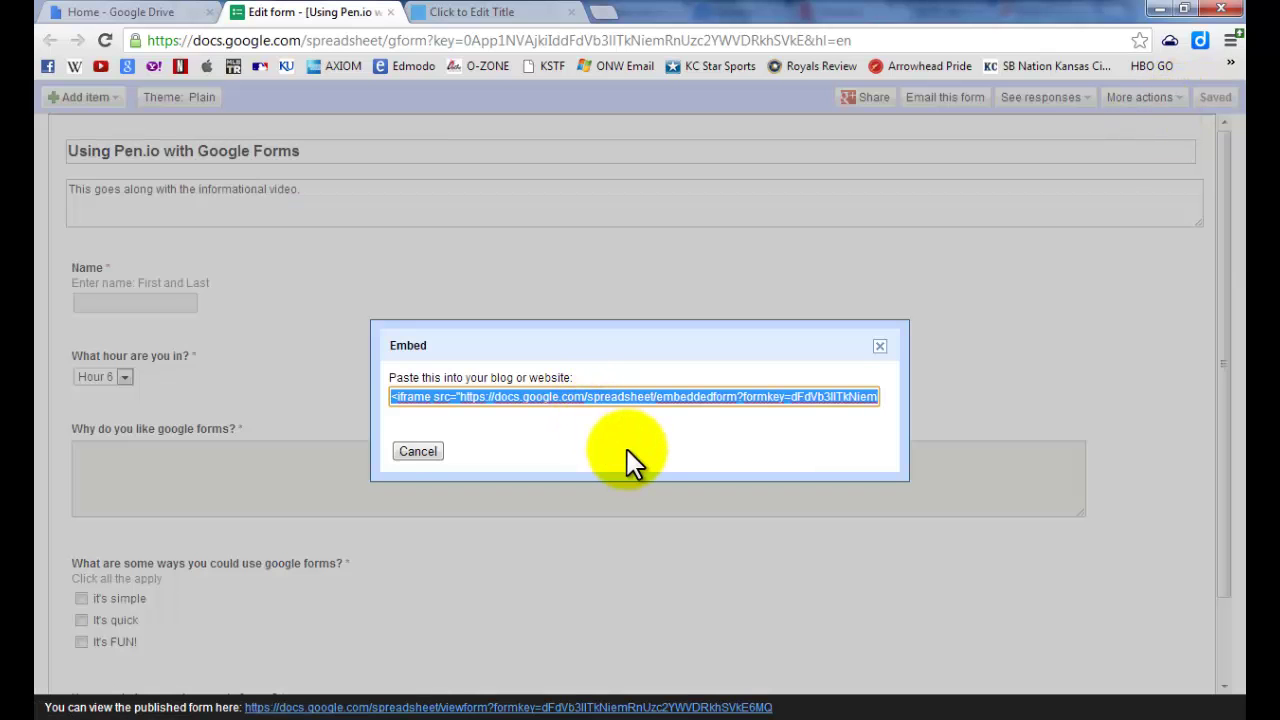
pyautogui.rightClick(619, 397)
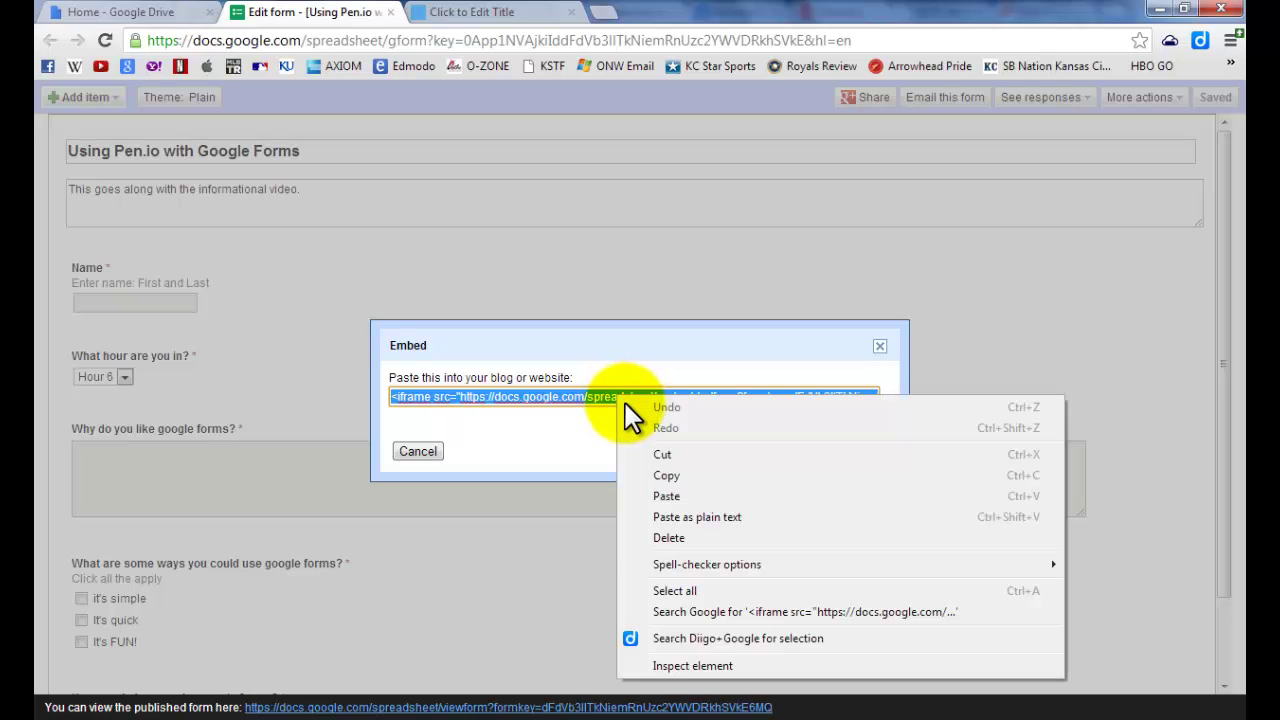
pyautogui.click(664, 474)
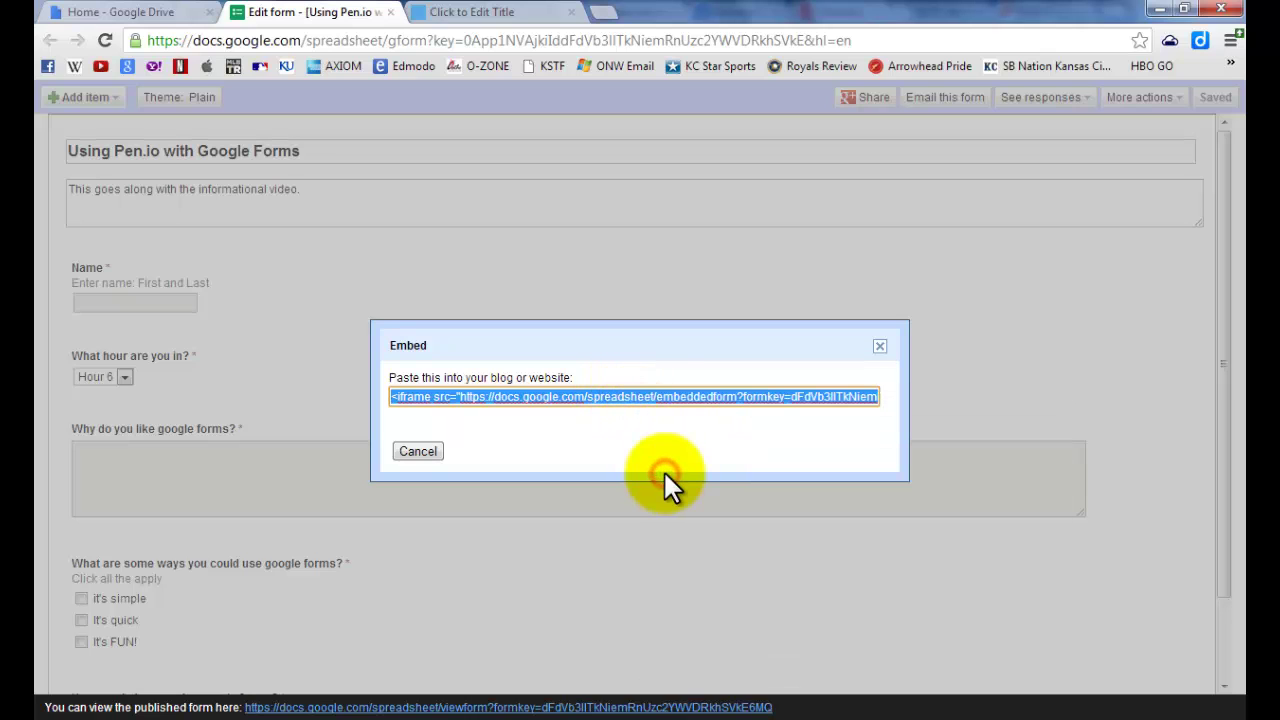
# Switch to the Pen.io page, paste the form's embed code beneath the existing body text and save the text
pyautogui.click(436, 15)
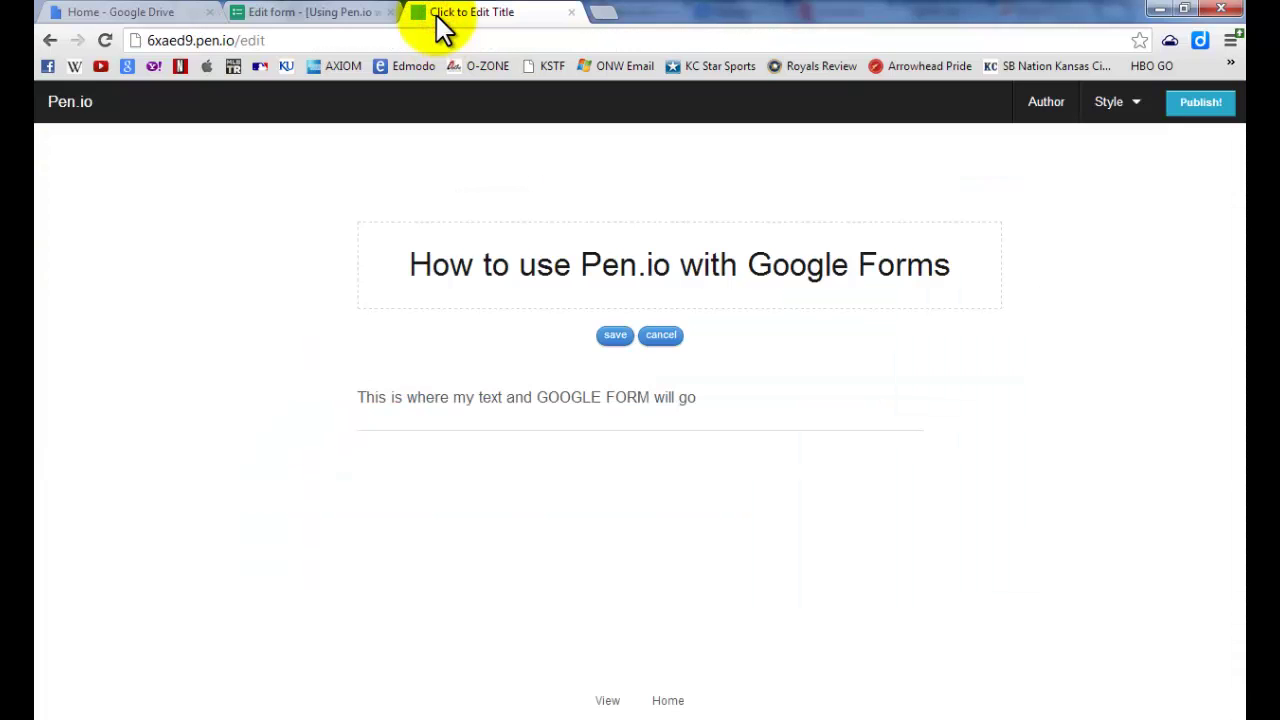
pyautogui.click(501, 400)
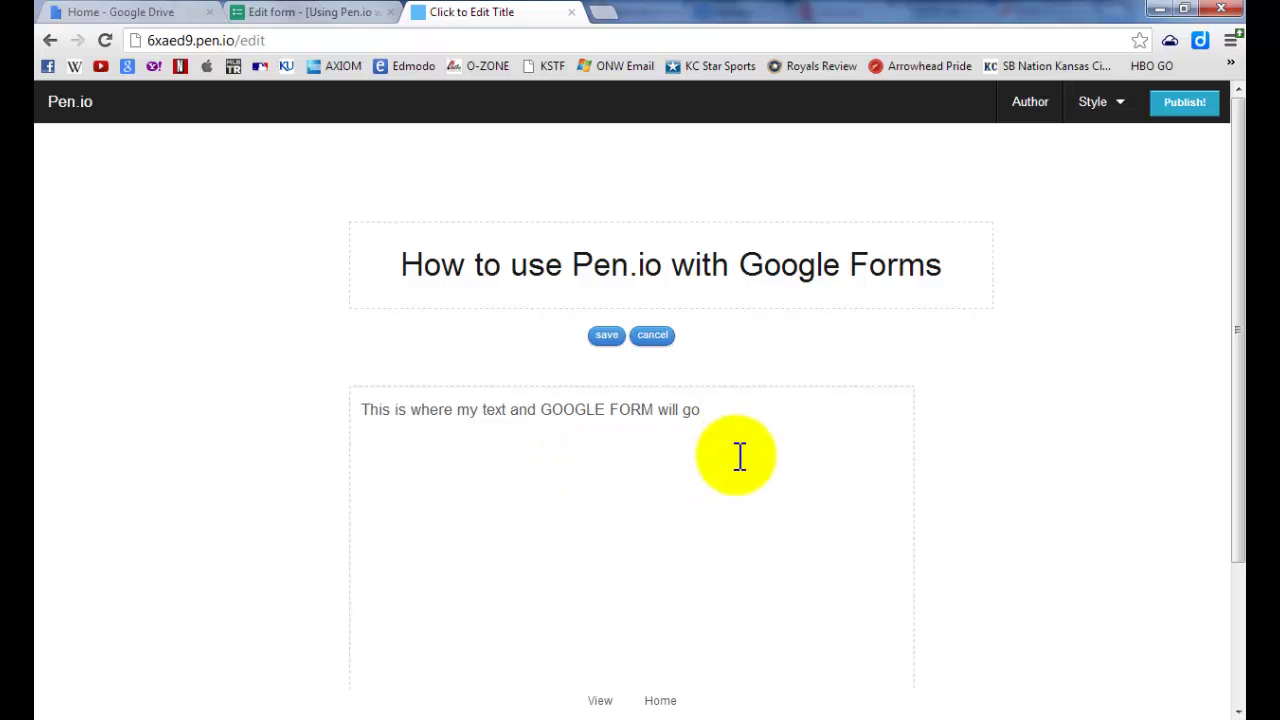
pyautogui.press('Return')
pyautogui.hotkey('ctrl', 'v')
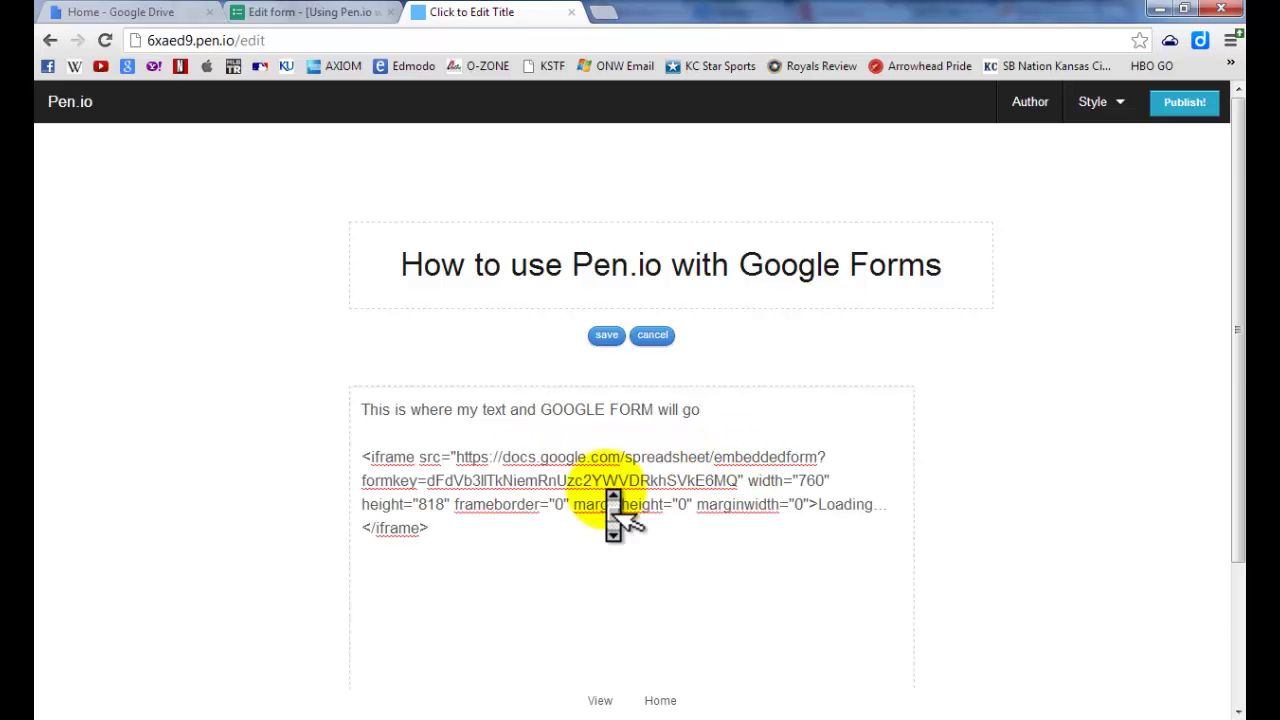
pyautogui.scroll(-1, 620, 512)
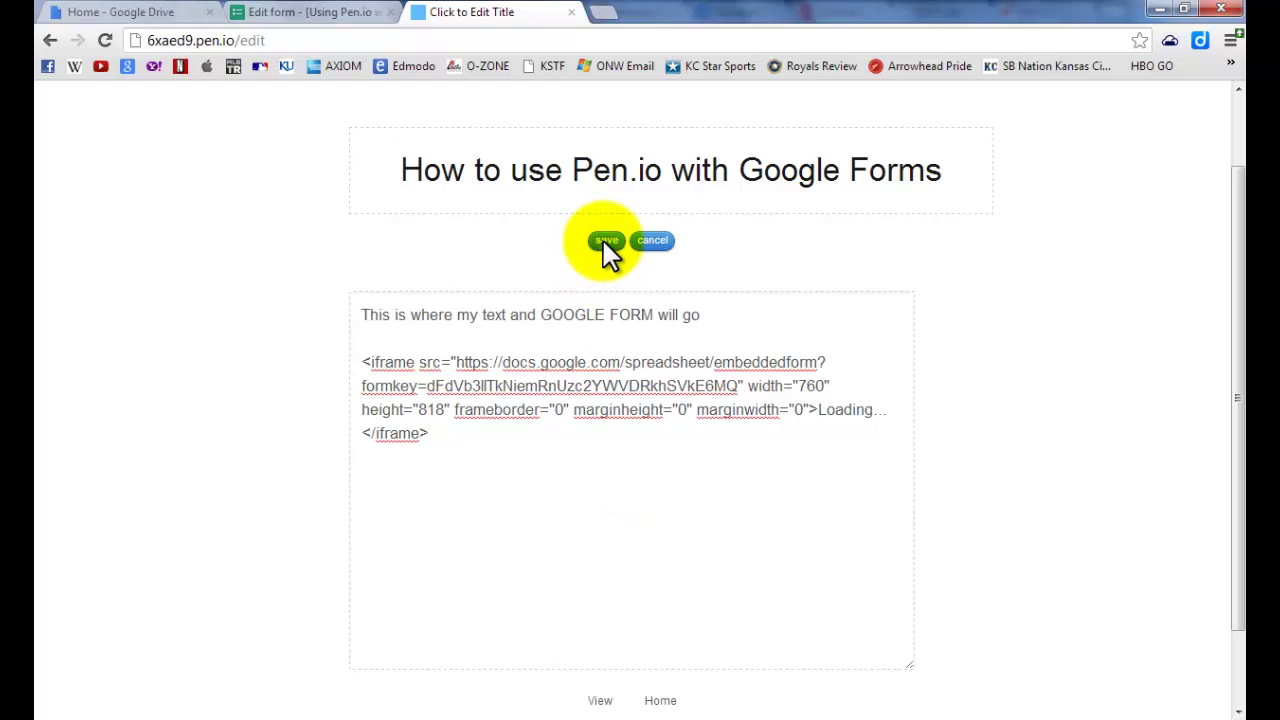
pyautogui.scroll(-1, 318, 335)
pyautogui.click(374, 603)
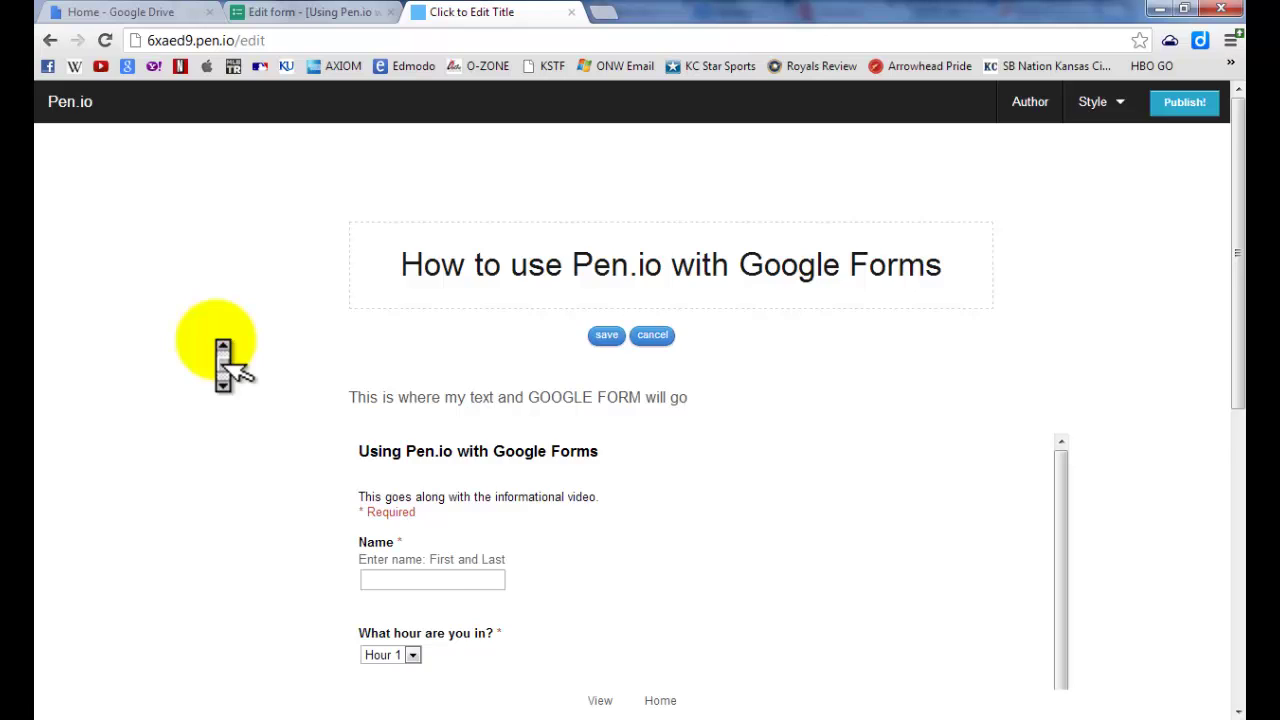
# Examine the embedded form on the page from its title down to its end, including its own scroll bar
pyautogui.scroll(-2, 224, 360)
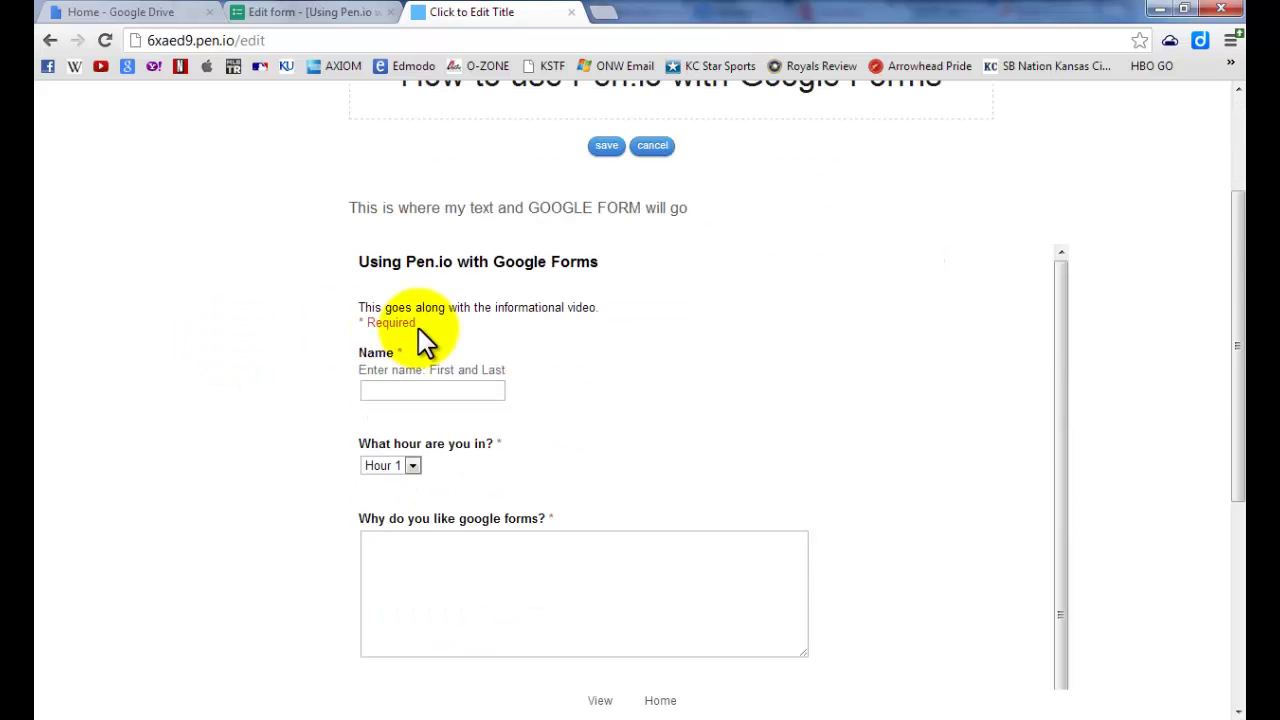
pyautogui.scroll(1, 418, 328)
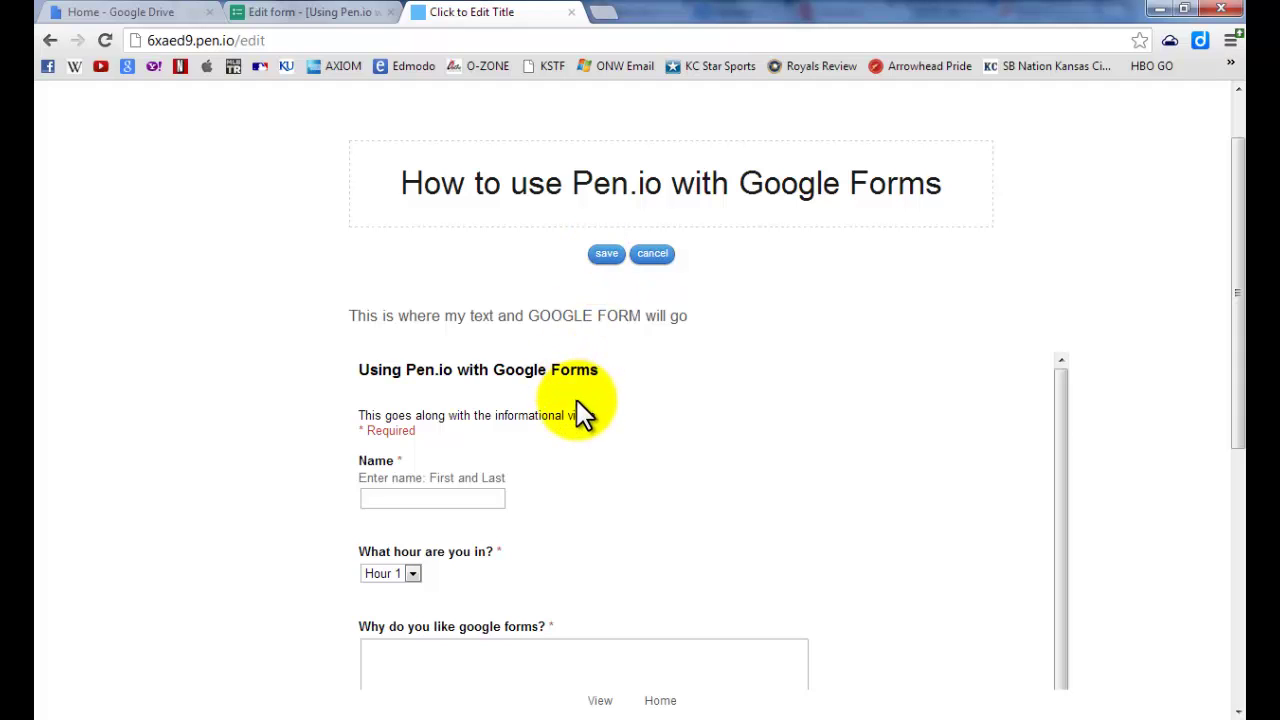
pyautogui.middleClick(1198, 453)
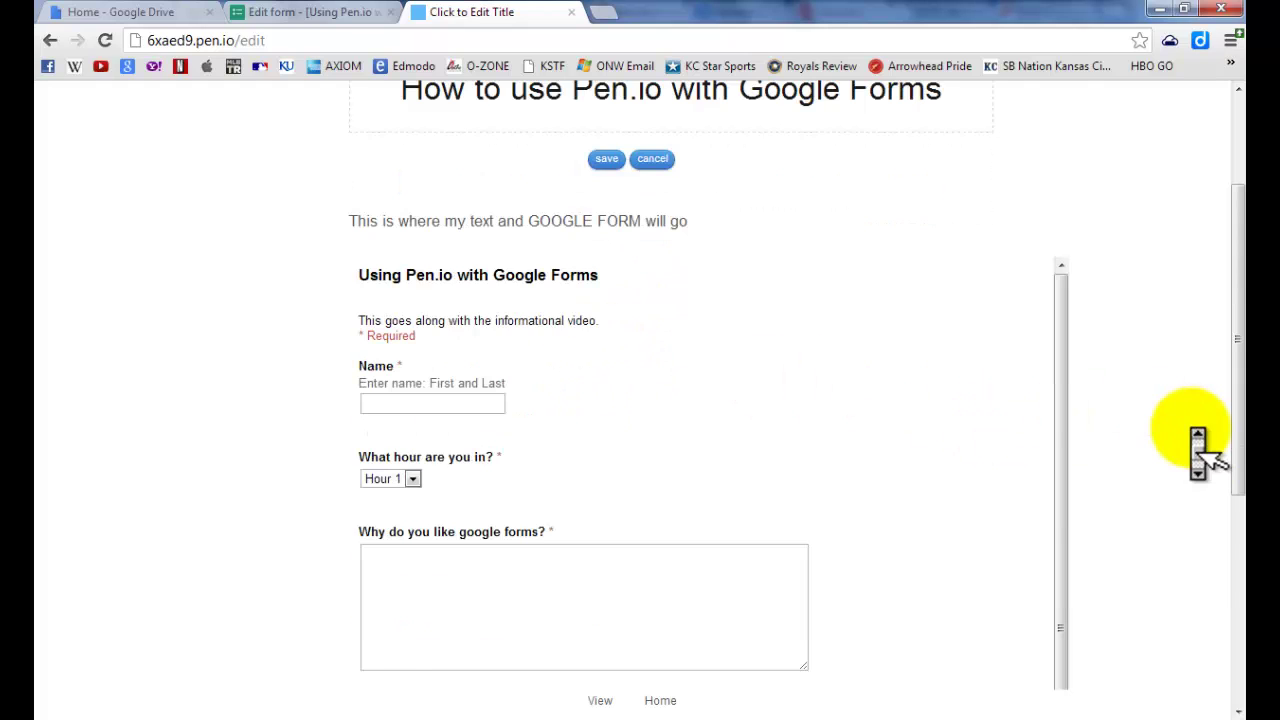
pyautogui.scroll(2, 1186, 391)
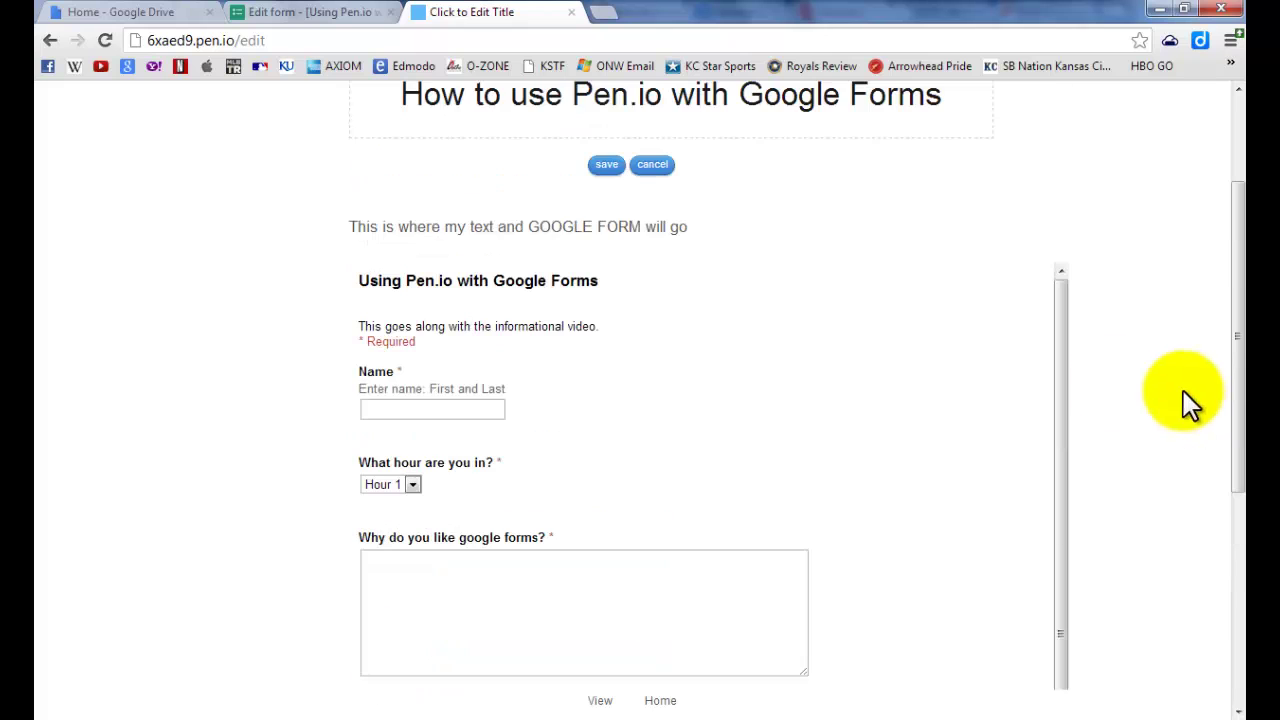
pyautogui.moveTo(1062, 368)
pyautogui.mouseDown()
pyautogui.moveTo(1062, 433)
pyautogui.moveTo(1062, 380)
pyautogui.mouseUp()
pyautogui.scroll(-3, 1062, 380)
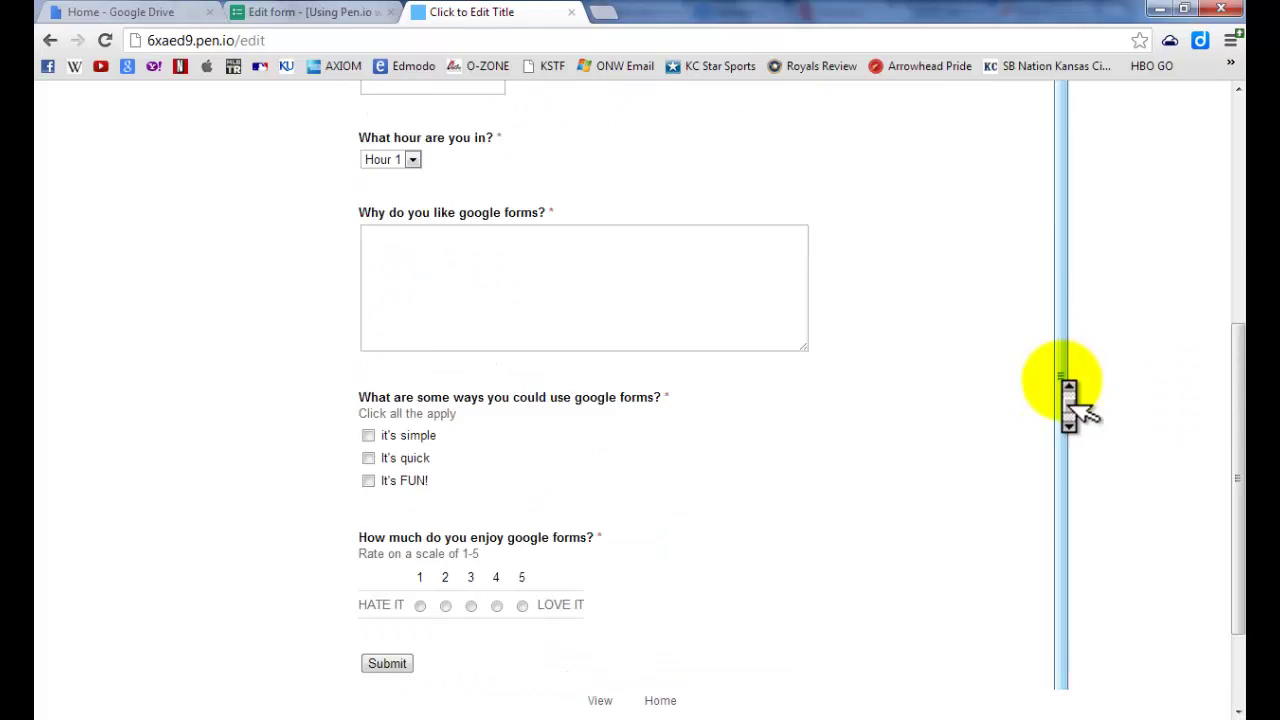
pyautogui.scroll(-3, 1066, 394)
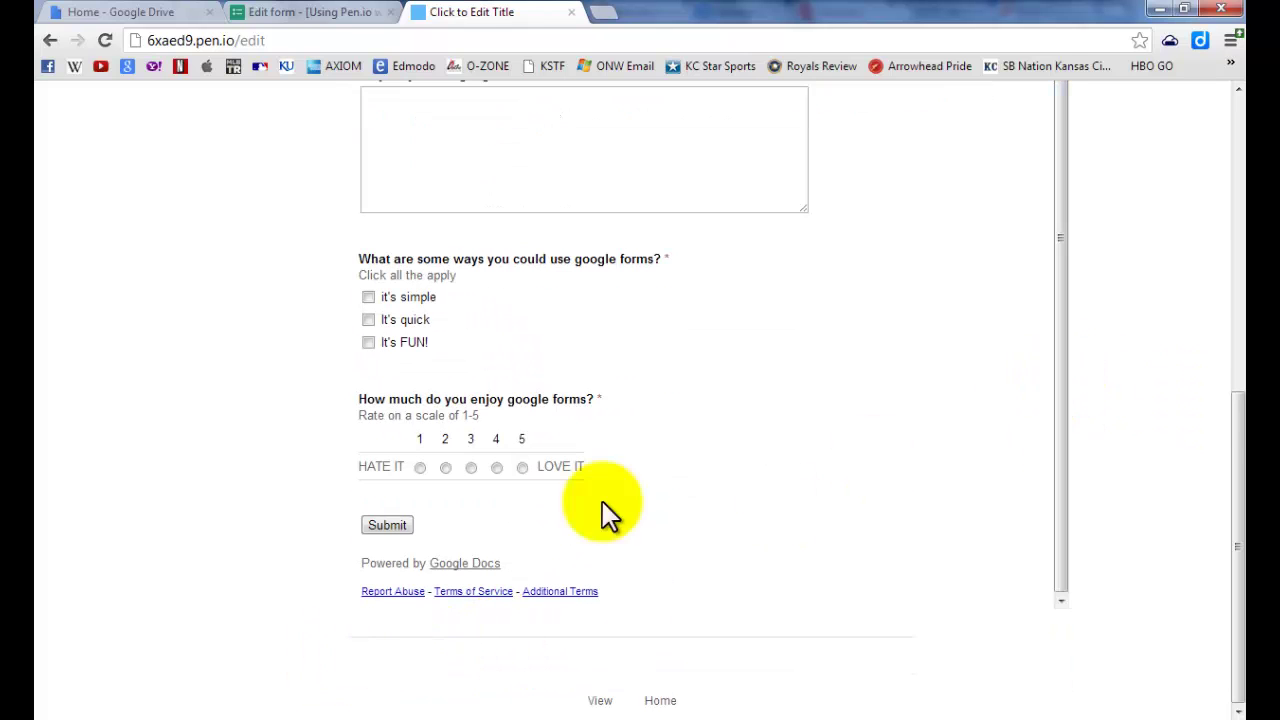
# Set the iframe height to 900 in the page's embed code and save the body text
pyautogui.scroll(10, 700, 490)
pyautogui.click(495, 400)
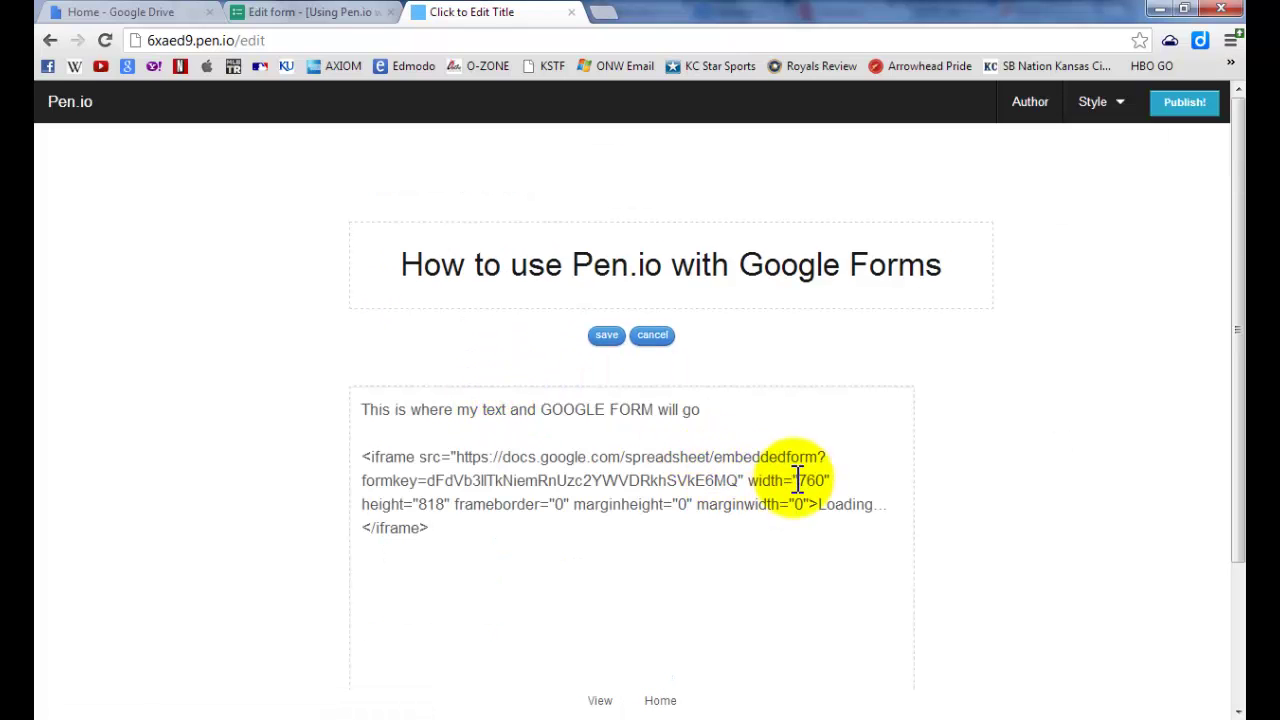
pyautogui.moveTo(748, 480); pyautogui.dragTo(806, 480)
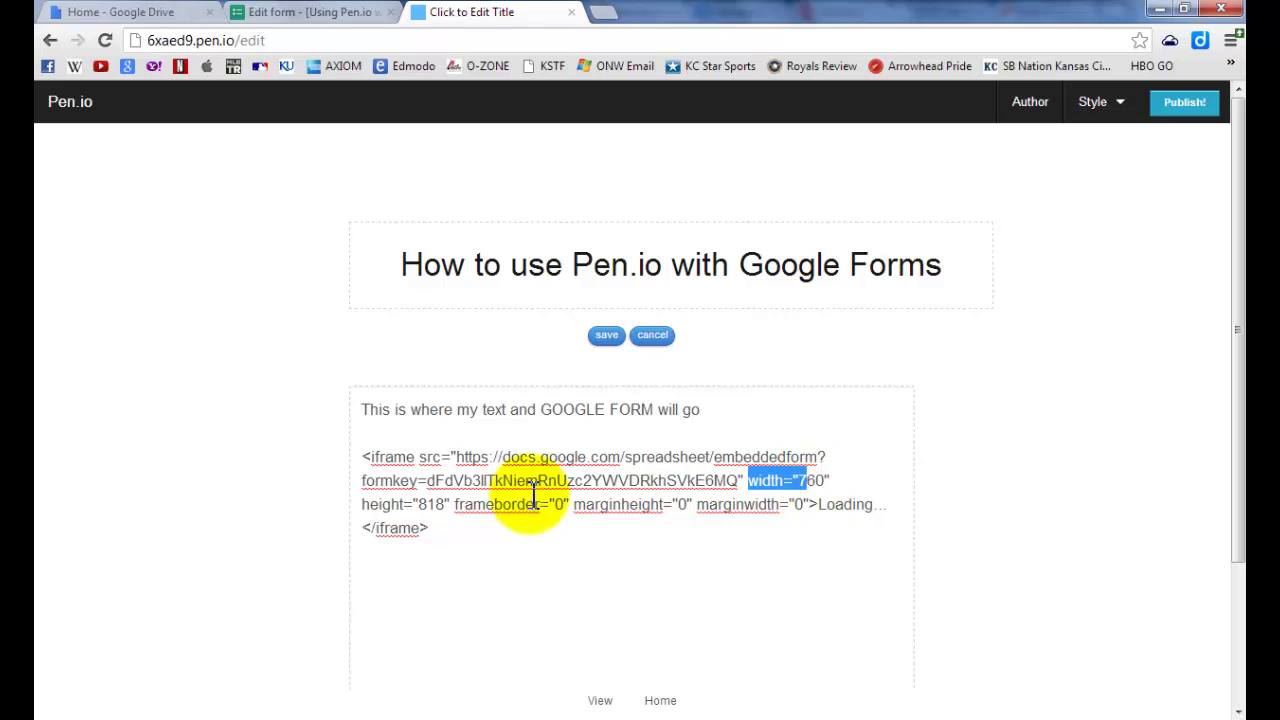
pyautogui.moveTo(361, 505); pyautogui.dragTo(406, 508)
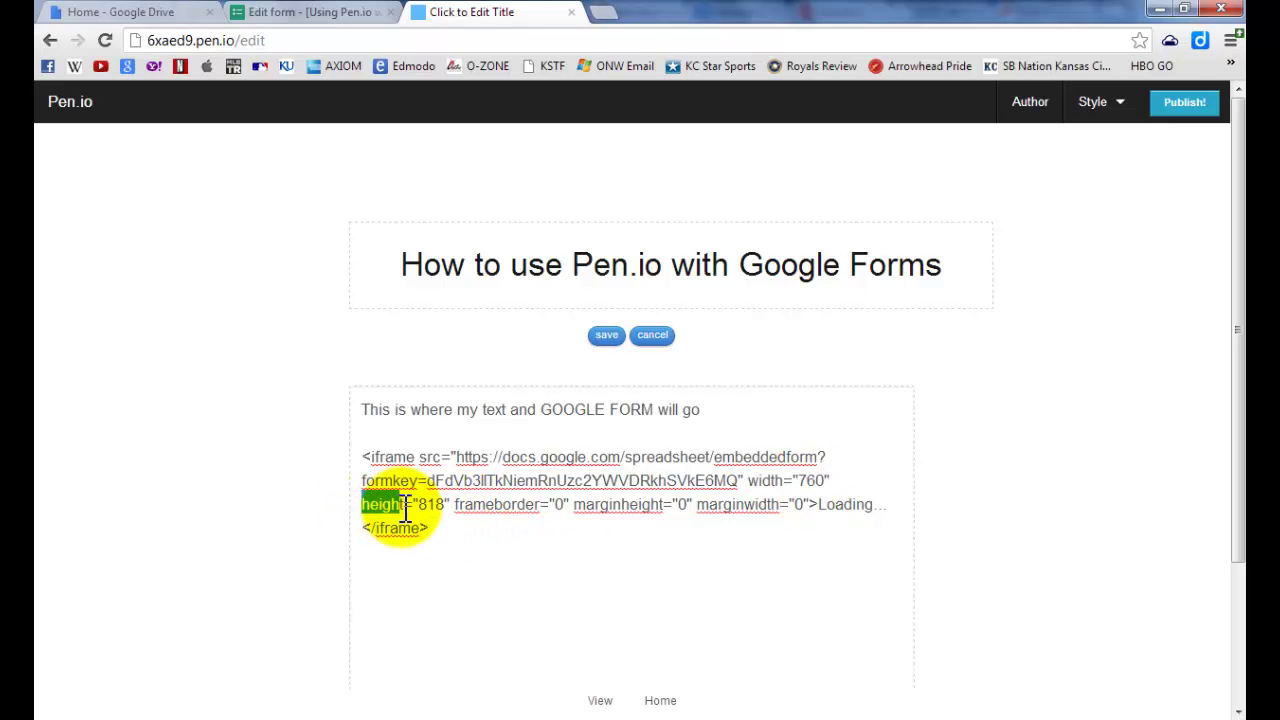
pyautogui.click(422, 510)
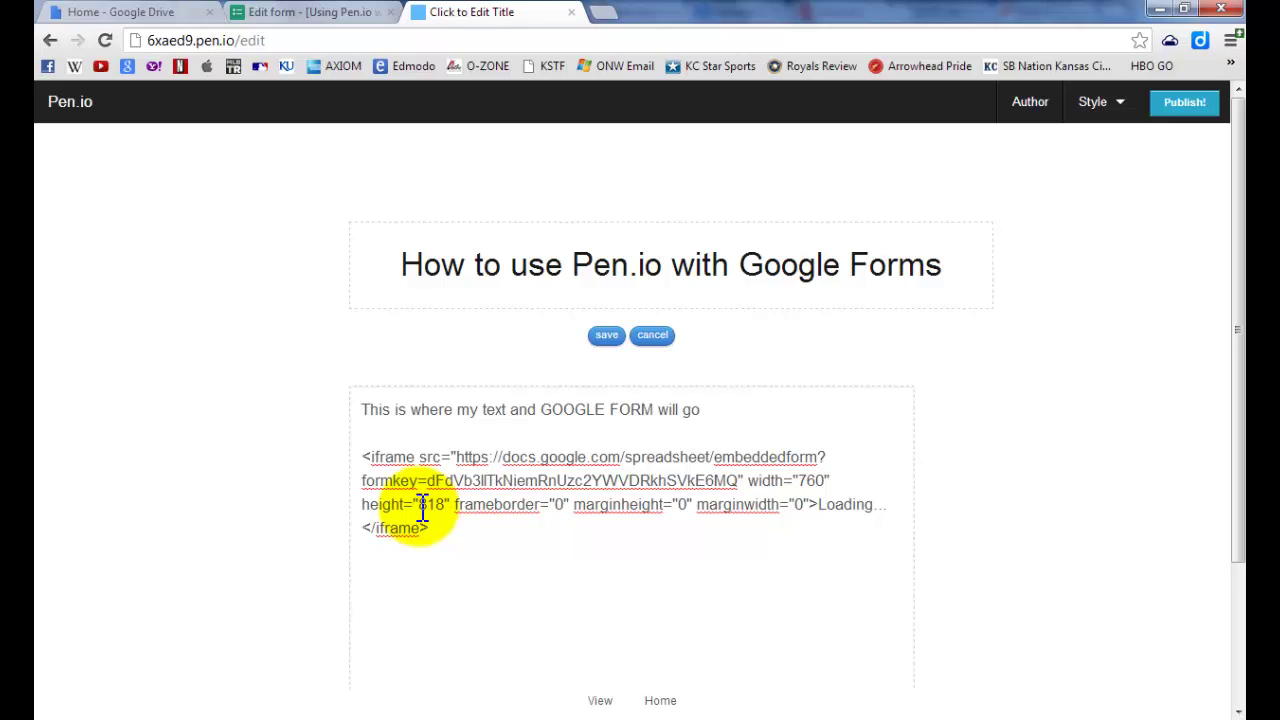
pyautogui.moveTo(424, 508); pyautogui.dragTo(445, 512)
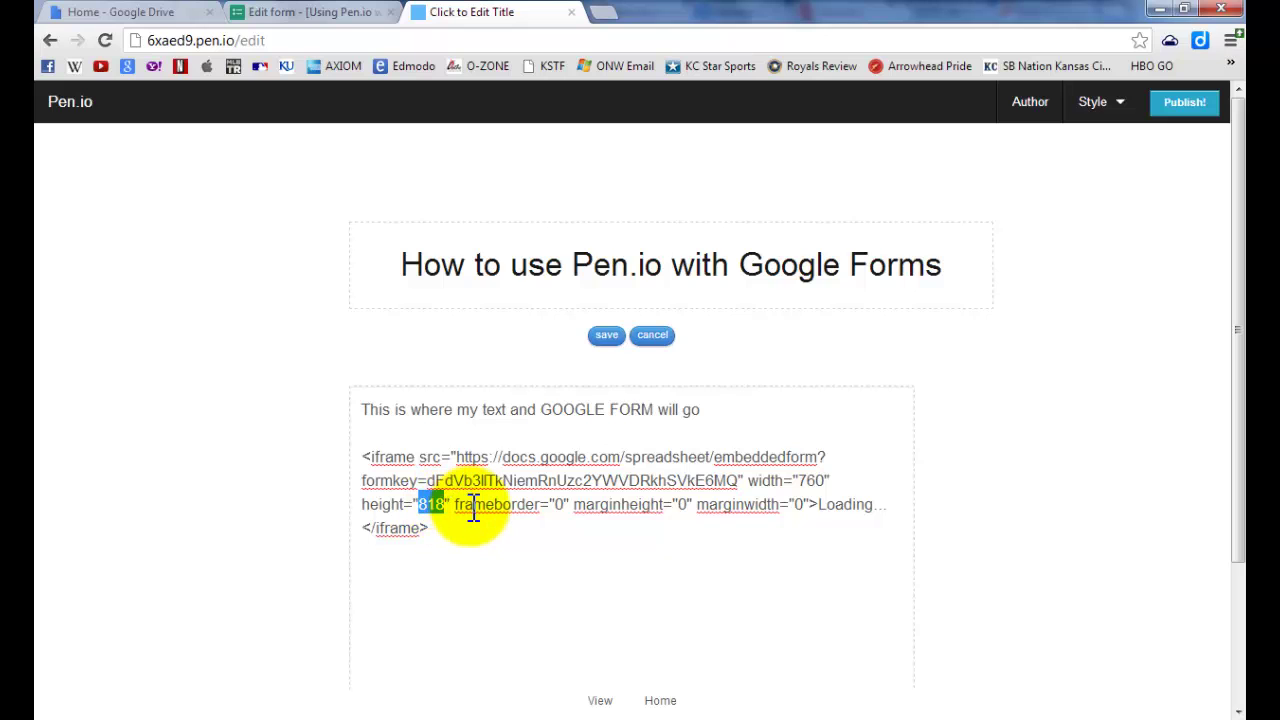
pyautogui.write('900')
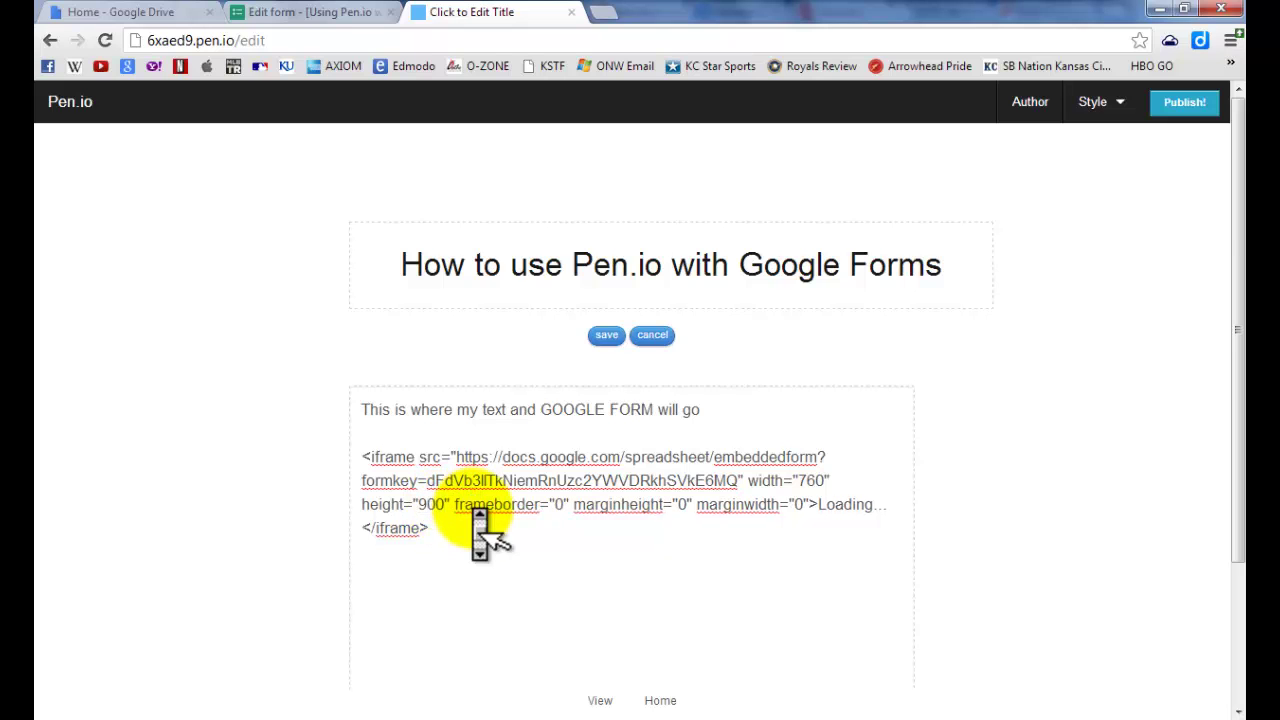
pyautogui.scroll(-2, 480, 520)
pyautogui.click(369, 607)
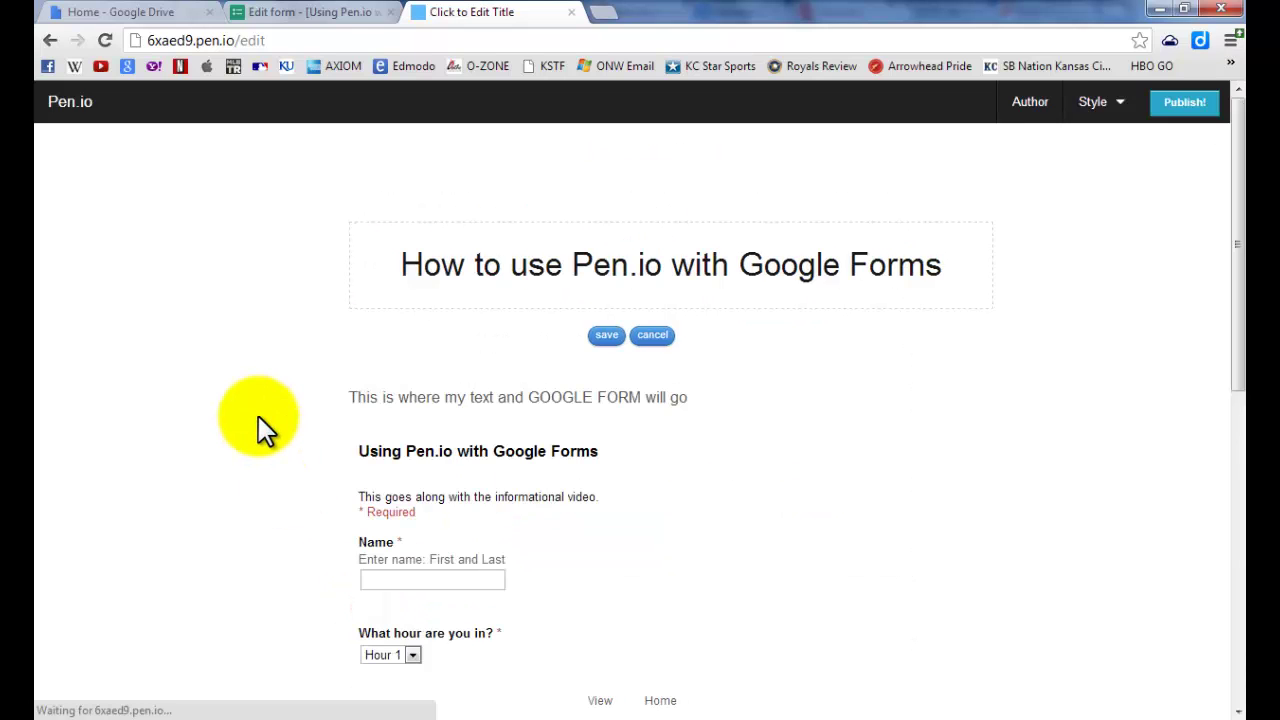
# Check the resized form through to its end and save the page title
pyautogui.scroll(-1, 258, 416)
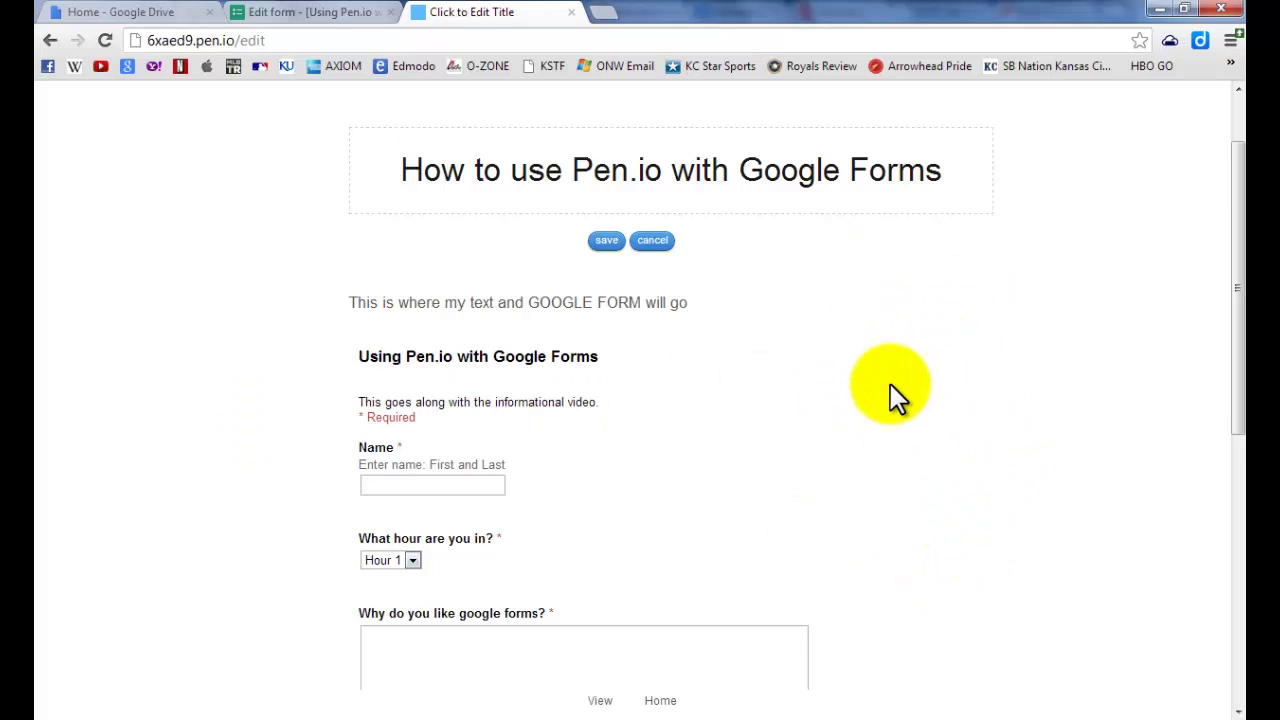
pyautogui.scroll(-4, 892, 392)
pyautogui.scroll(5, 892, 392)
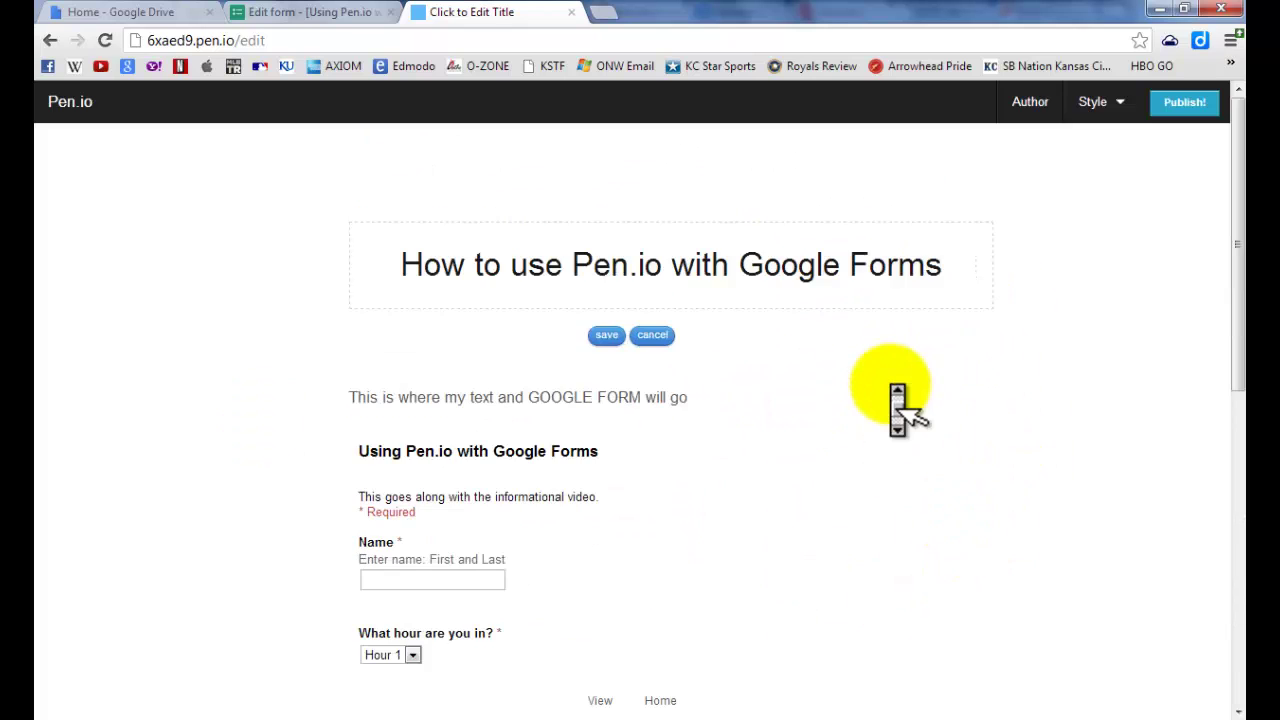
pyautogui.click(608, 335)
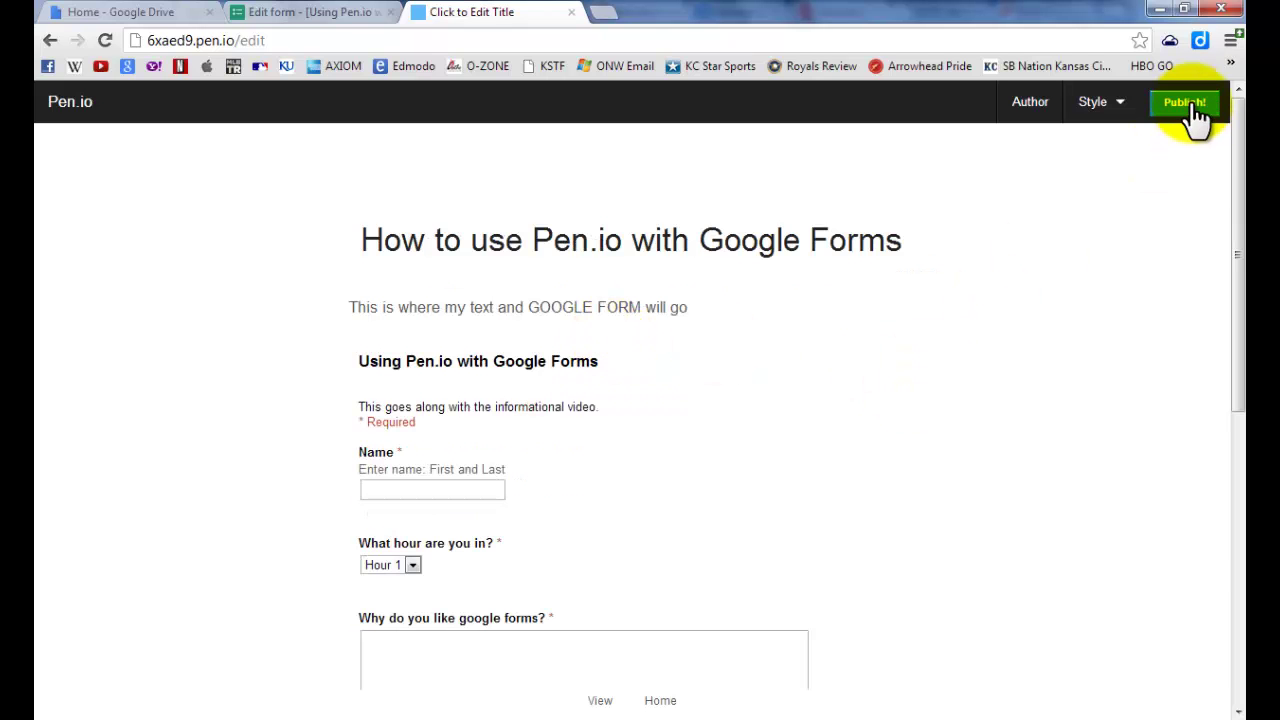
# Start publishing the page and set its page URL to formswithpenio
pyautogui.middleClick(1003, 355)
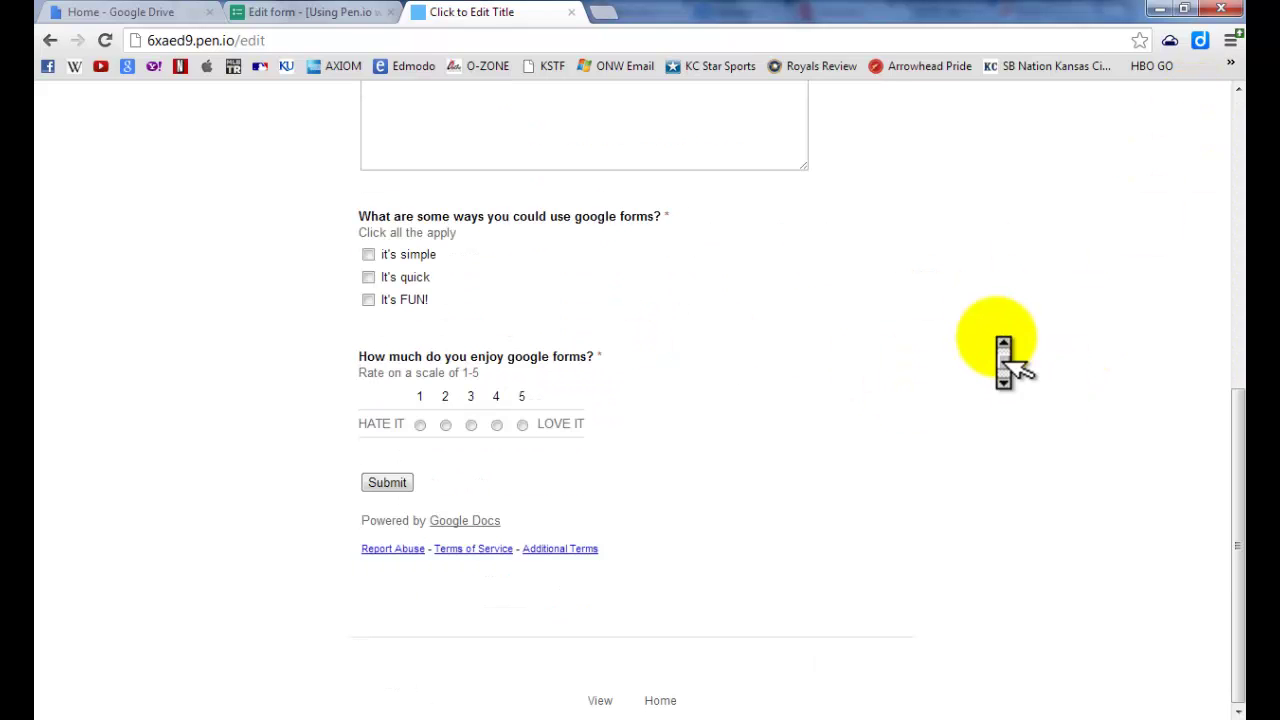
pyautogui.middleClick(1000, 349)
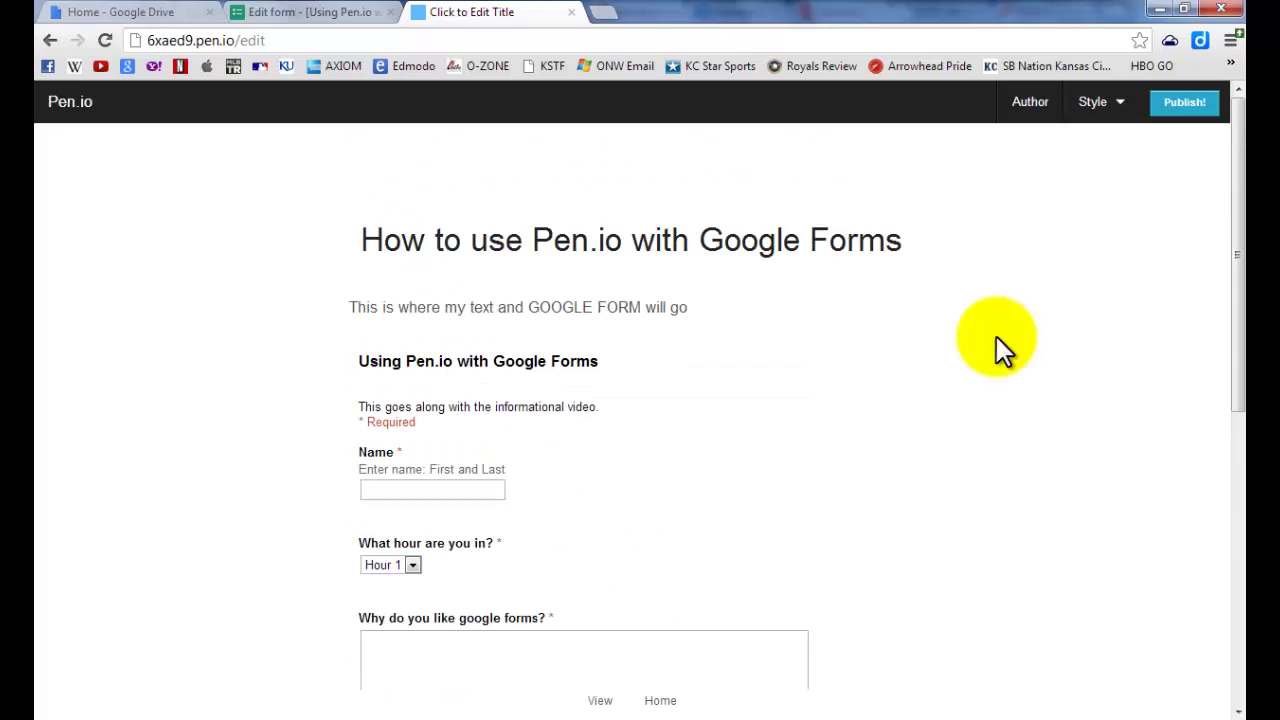
pyautogui.click(1178, 104)
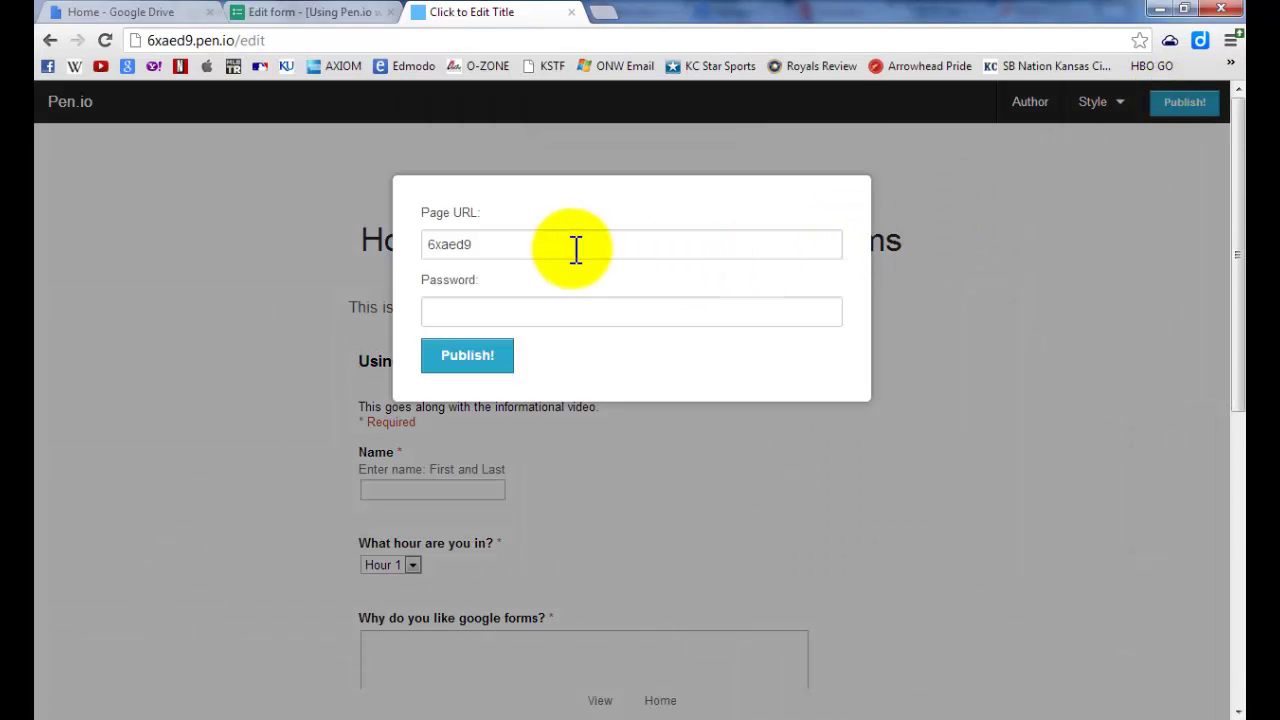
pyautogui.moveTo(560, 251); pyautogui.dragTo(403, 257)
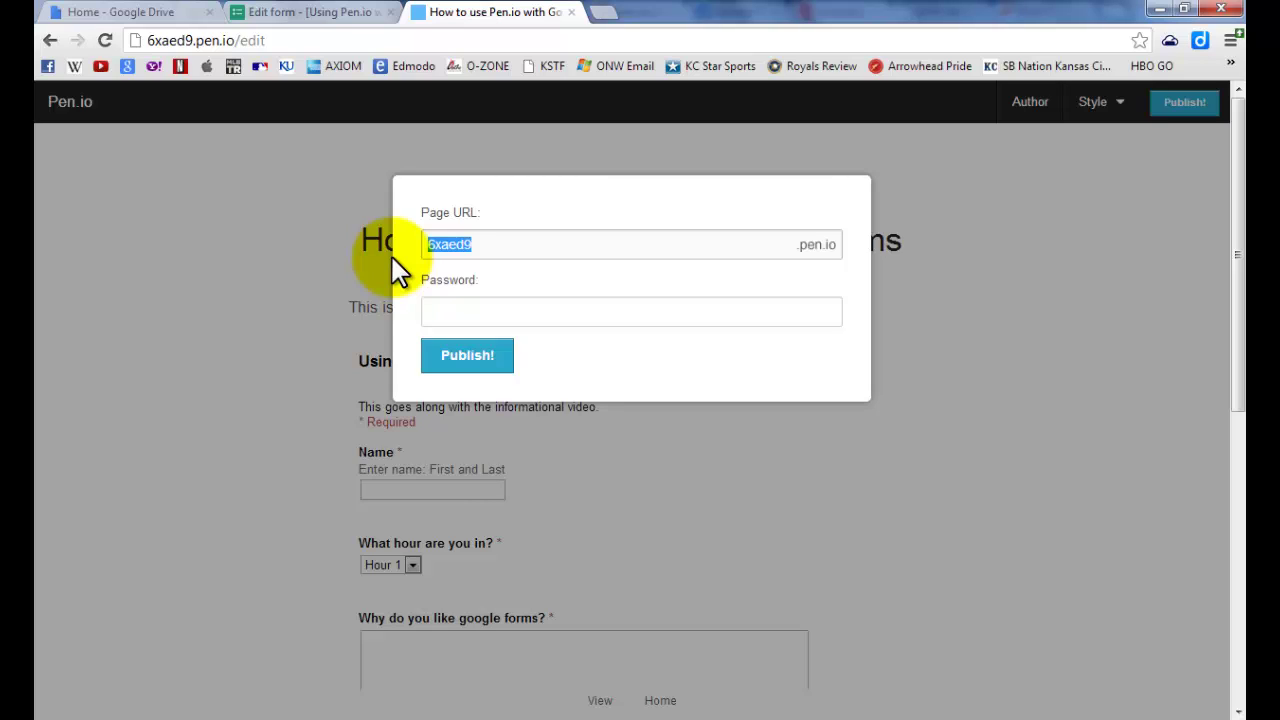
pyautogui.write('googlef')
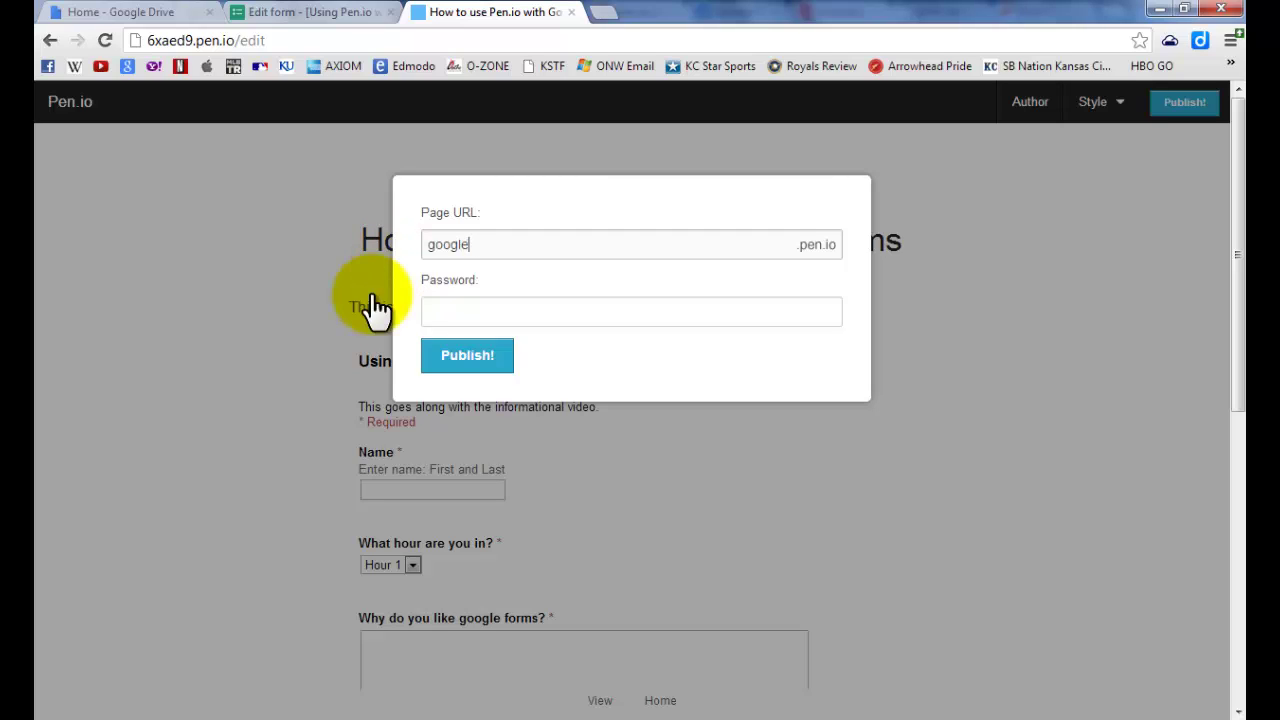
pyautogui.press('BackSpace')
pyautogui.press('BackSpace')
pyautogui.press('BackSpace')
pyautogui.press('BackSpace')
pyautogui.press('BackSpace')
pyautogui.write('formswithpenio')
# Enter the page password, publish the page and dismiss the sharing prompt
pyautogui.click(450, 318)
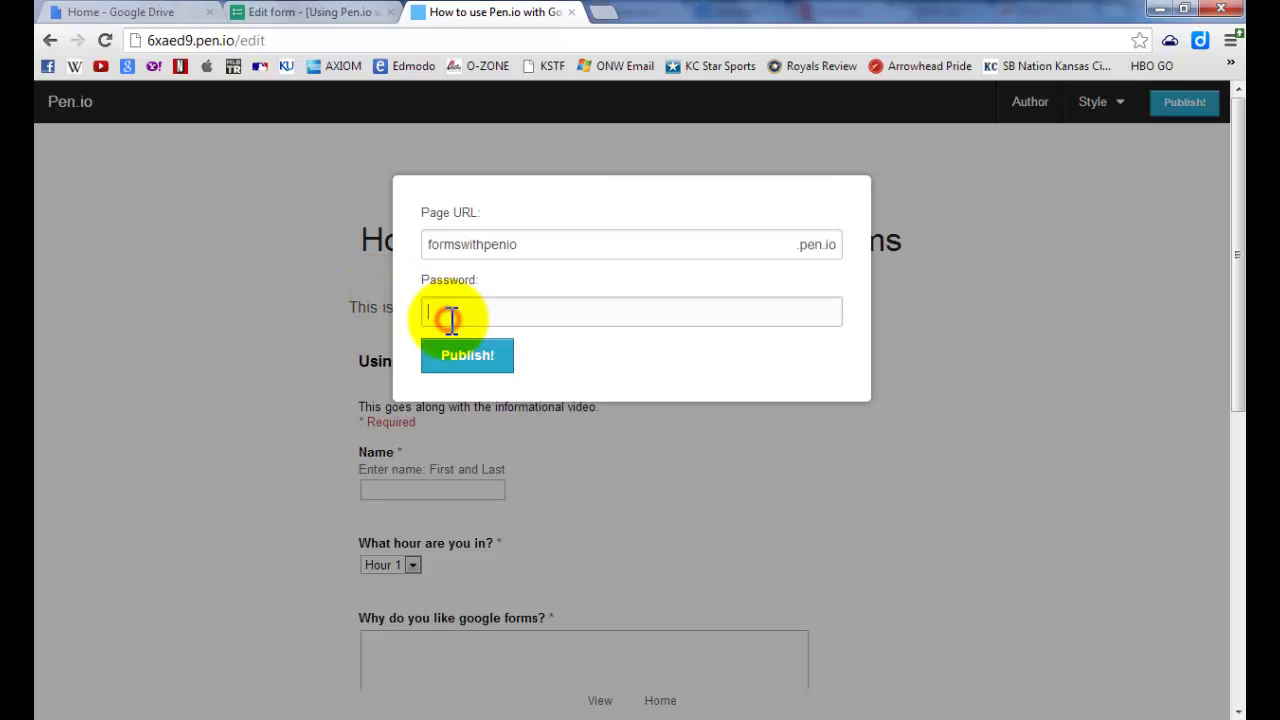
pyautogui.write('********')
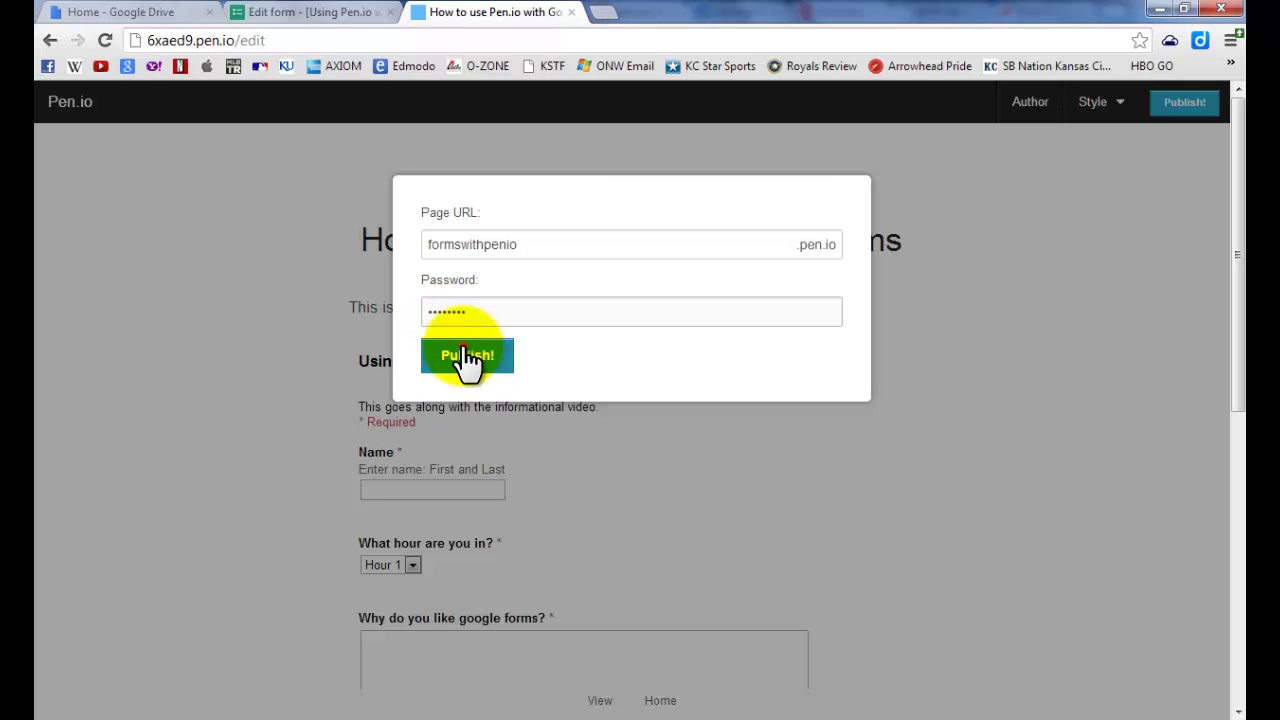
pyautogui.click(465, 358)
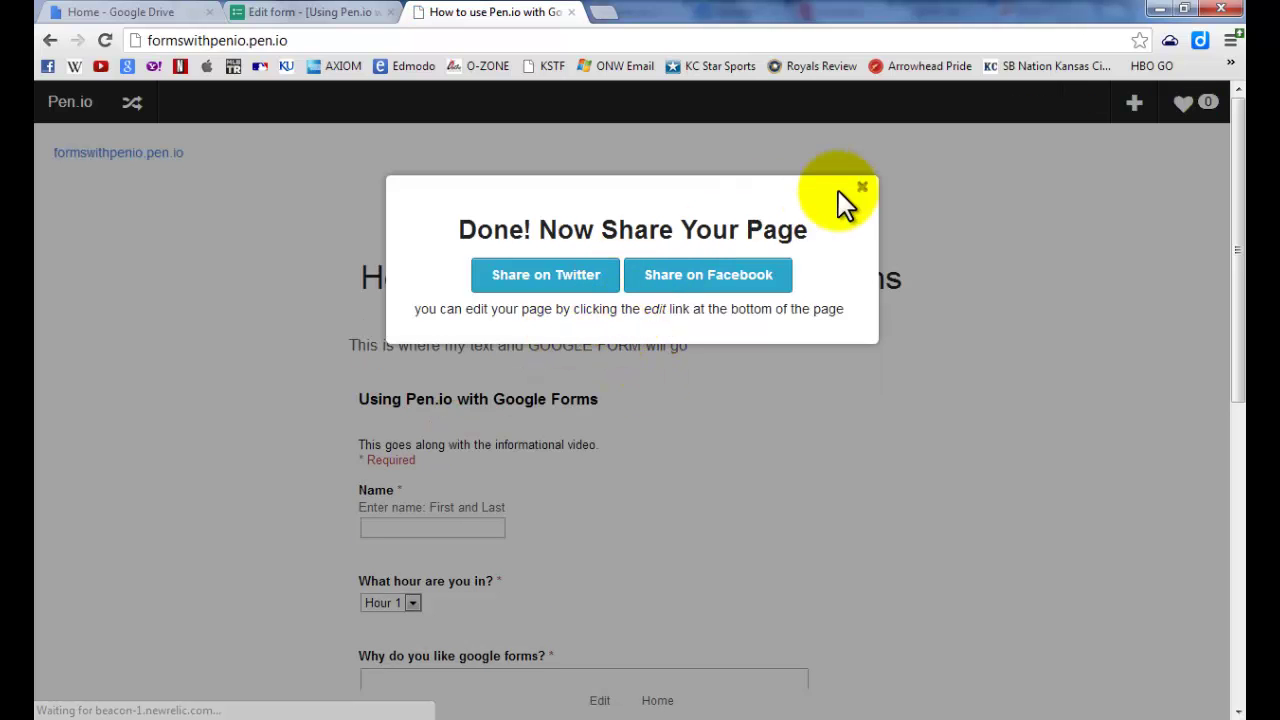
pyautogui.click(864, 189)
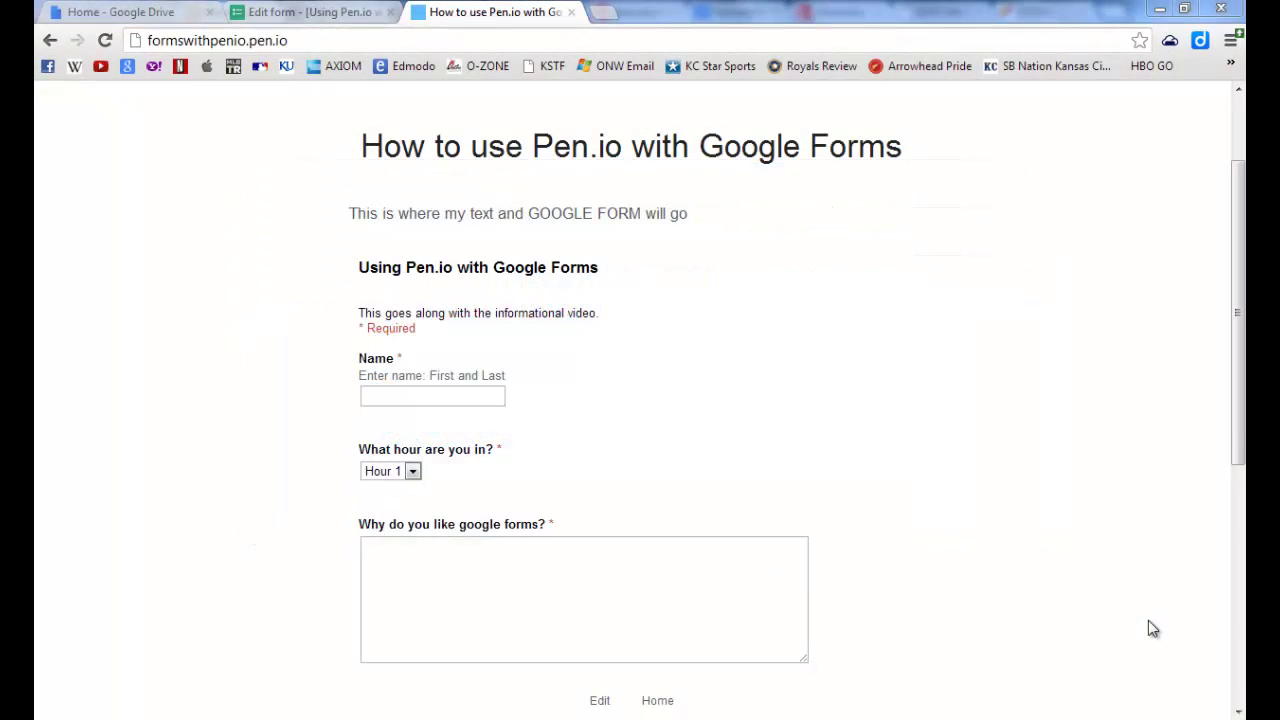
# Fill in the student's name in the published form and choose Hour 5 as the class hour
pyautogui.click(430, 396)
pyautogui.write('C')
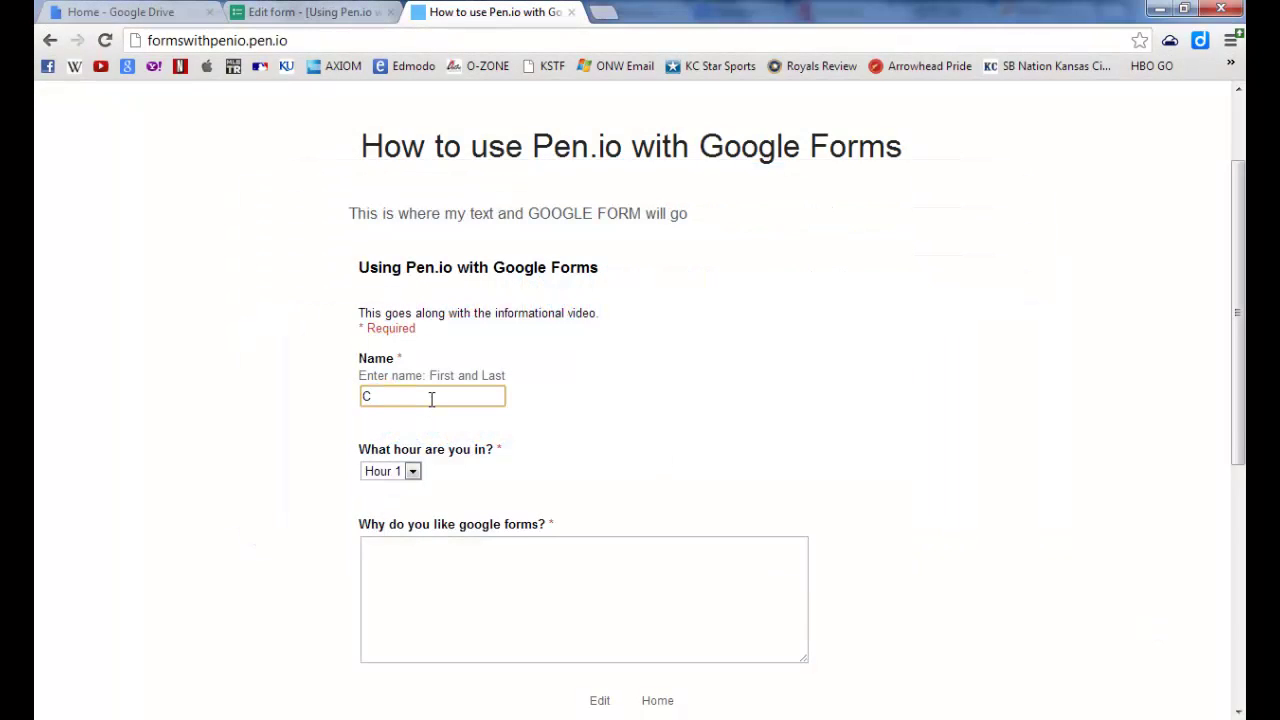
pyautogui.press('BackSpace')
pyautogui.write('St')
pyautogui.press('BackSpace')
pyautogui.write('tudent lam')
pyautogui.scroll(-2, 516, 435)
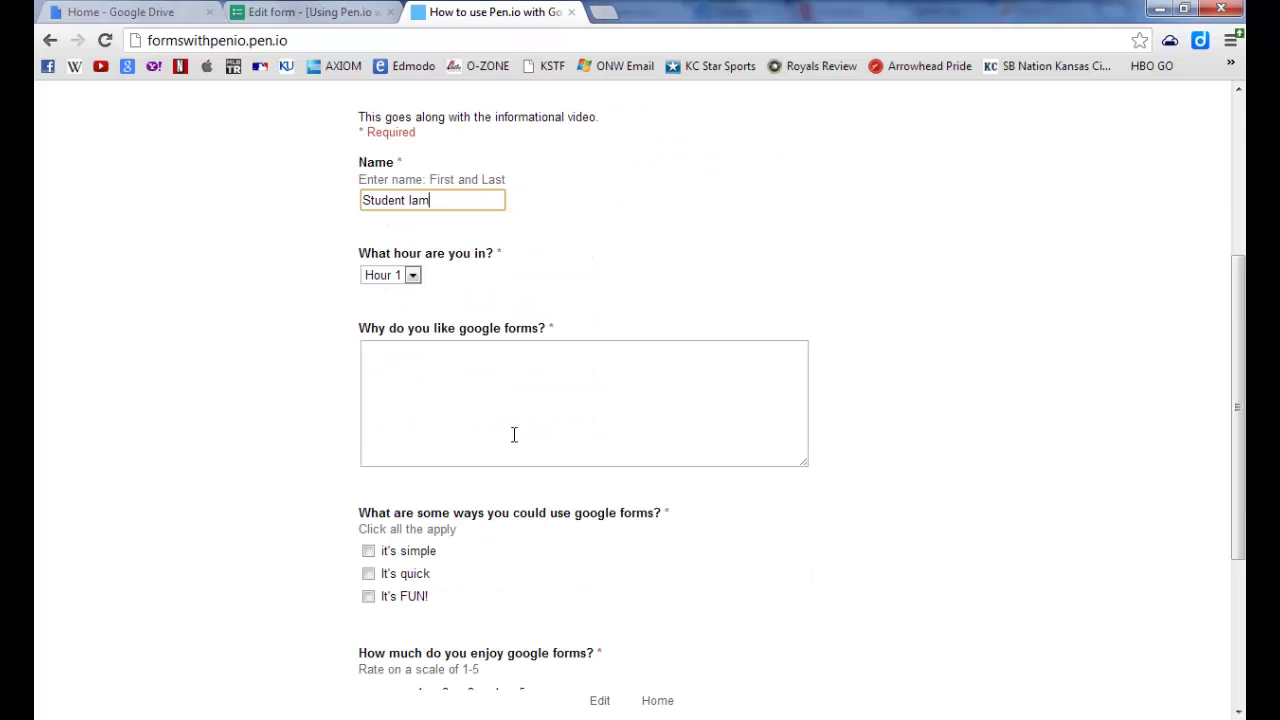
pyautogui.click(410, 275)
pyautogui.click(395, 350)
# Answer why you like google forms with "FAskdjkajsd" and tick it's simple, It's quick and It's FUN!
pyautogui.click(409, 355)
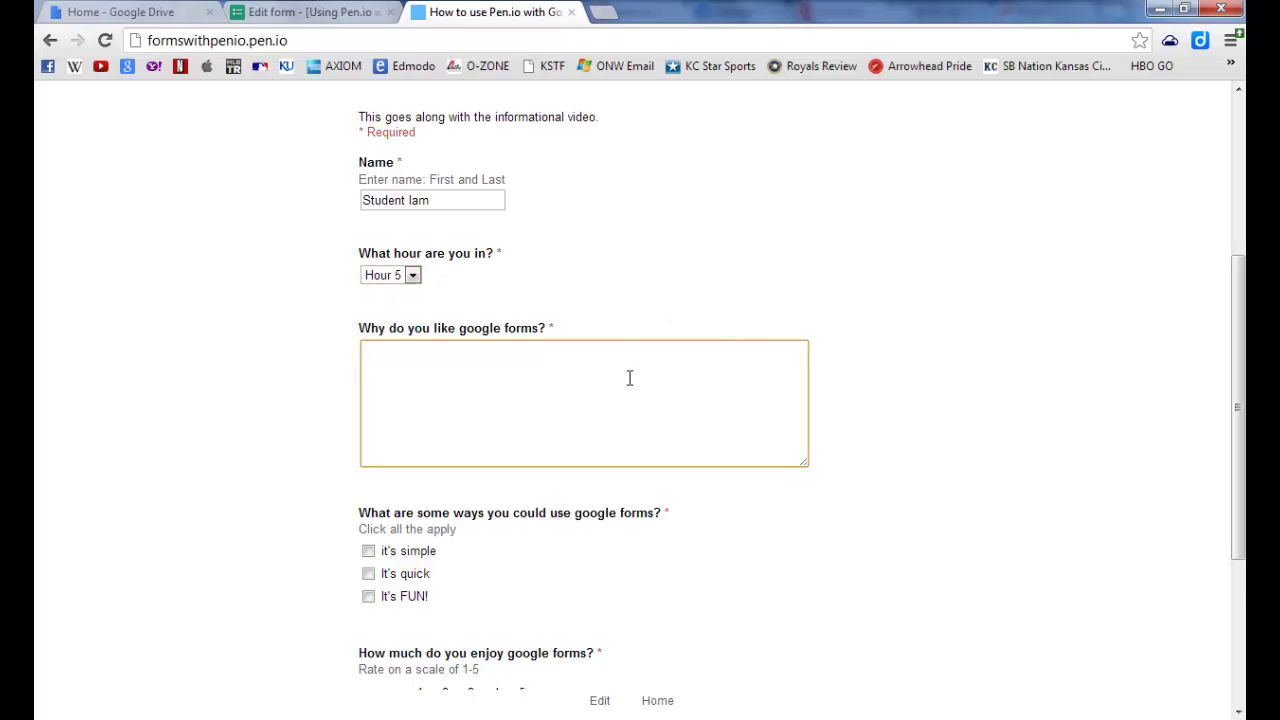
pyautogui.write("It's awesome")
pyautogui.scroll(-3, 420, 374)
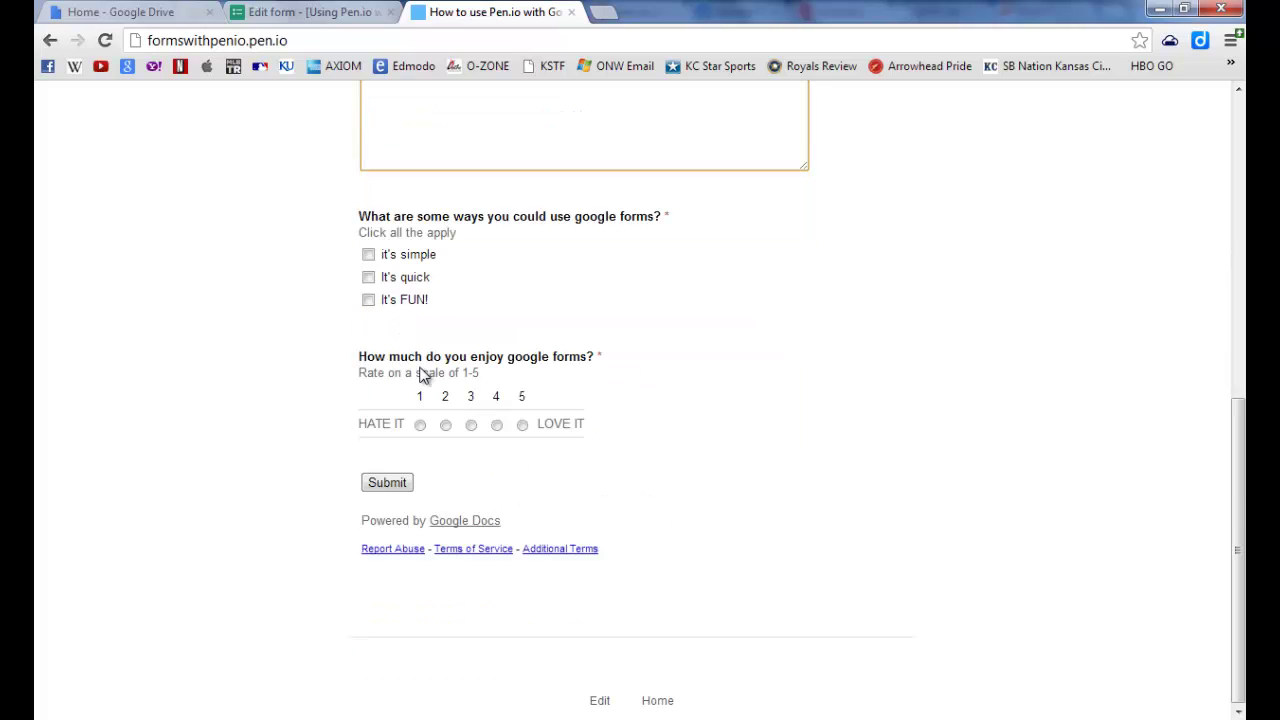
pyautogui.click(368, 255)
pyautogui.click(368, 277)
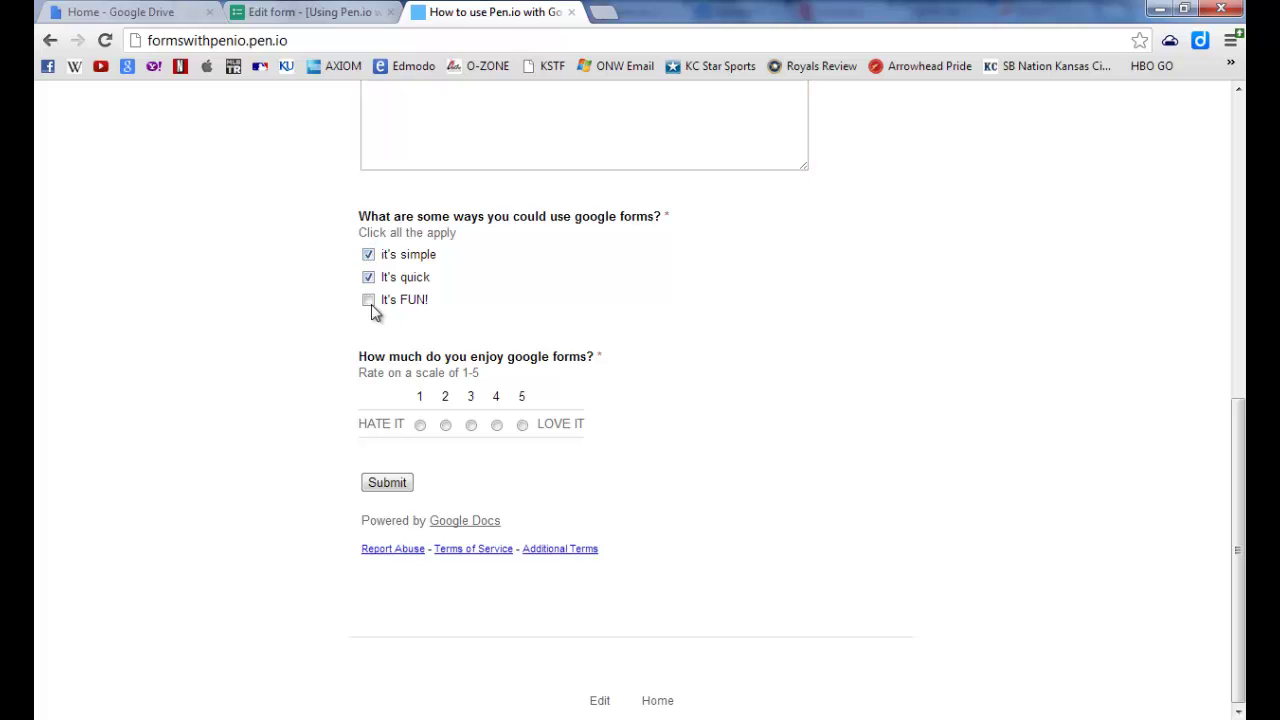
pyautogui.click(368, 300)
# Rate the enjoyment of google forms as 5 and submit the form response
pyautogui.click(522, 425)
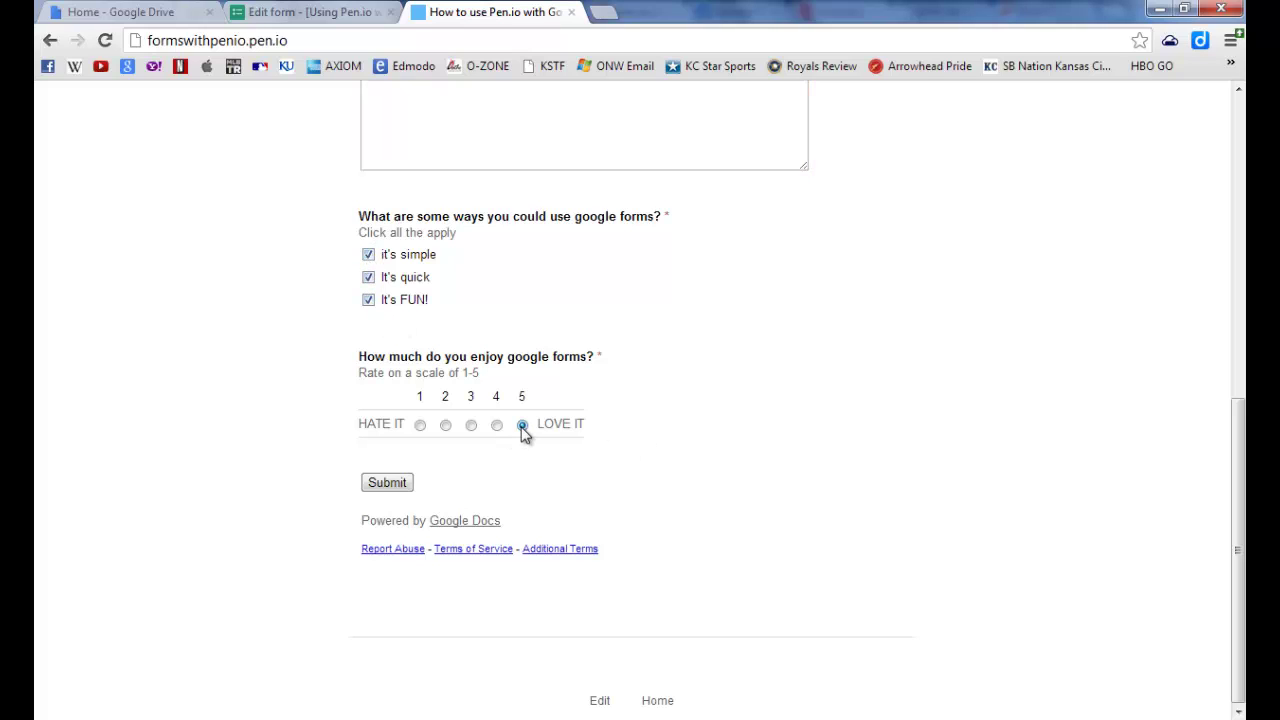
pyautogui.click(401, 488)
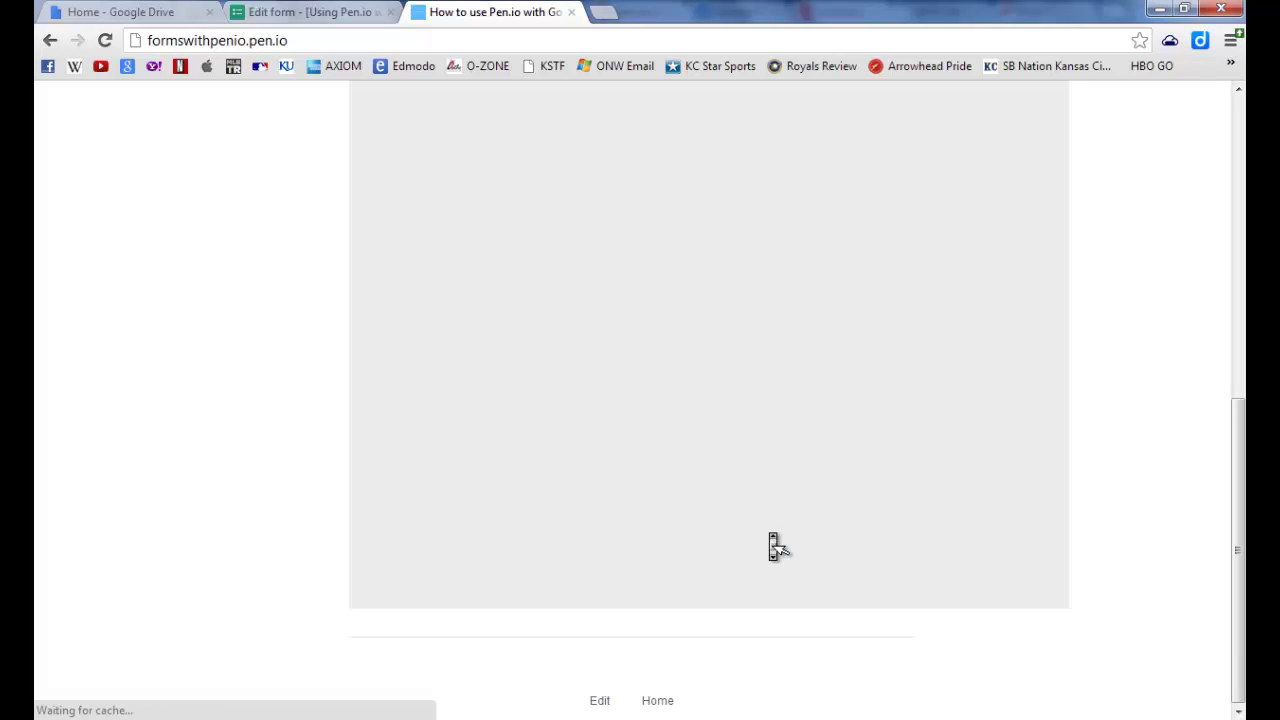
pyautogui.scroll(1, 779, 547)
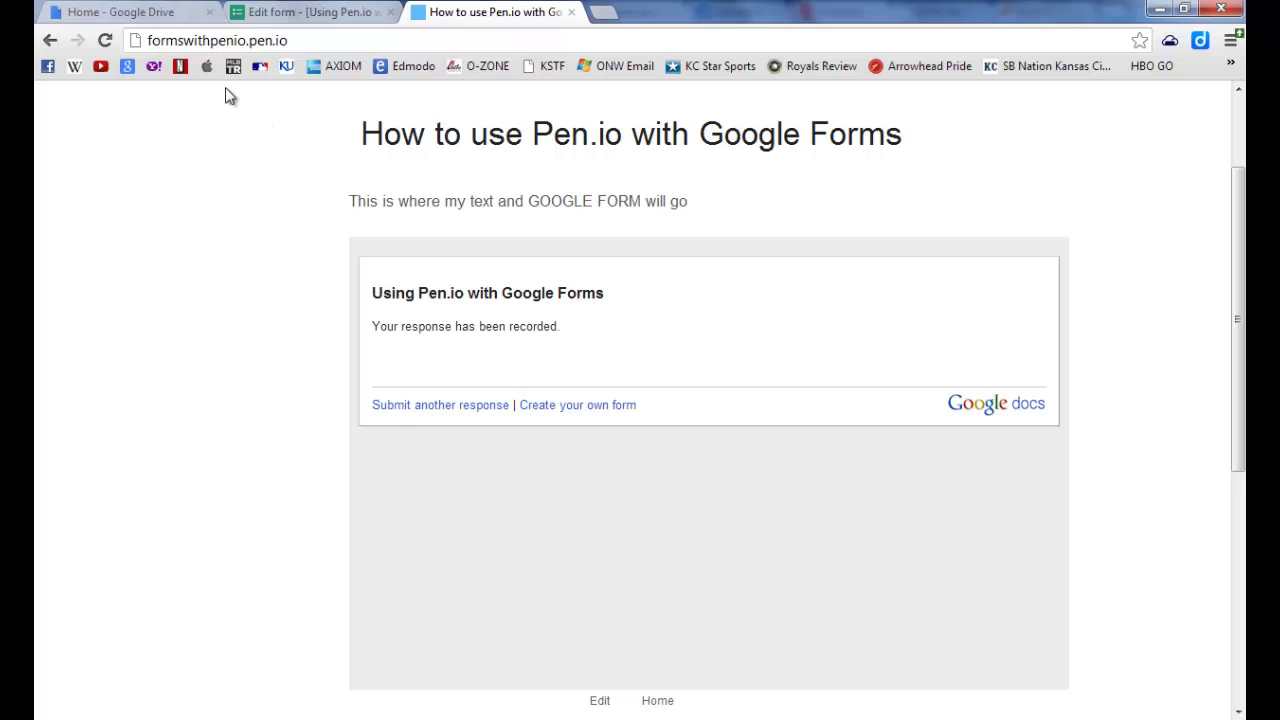
# Open the "Using Pen.io with Google Forms" response spreadsheet from Google Drive and examine the recorded answers under each question heading
pyautogui.click(157, 10)
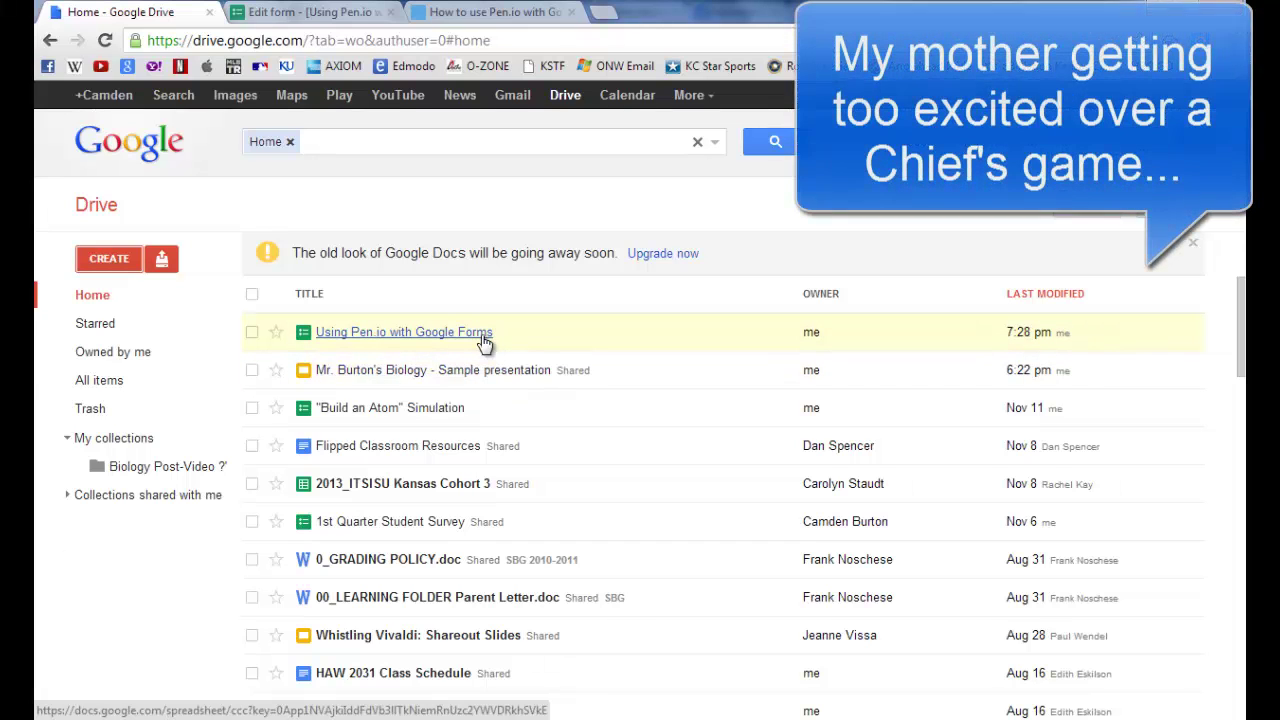
pyautogui.click(484, 343)
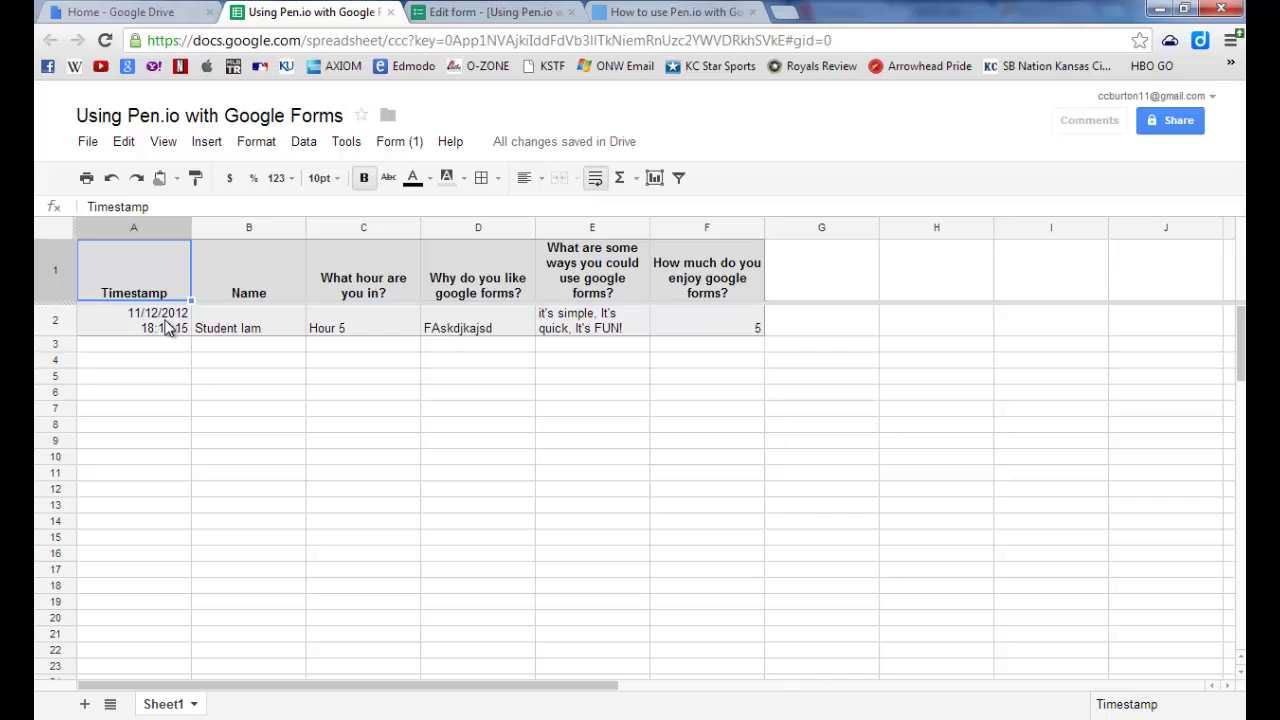
pyautogui.click(258, 295)
pyautogui.click(355, 285)
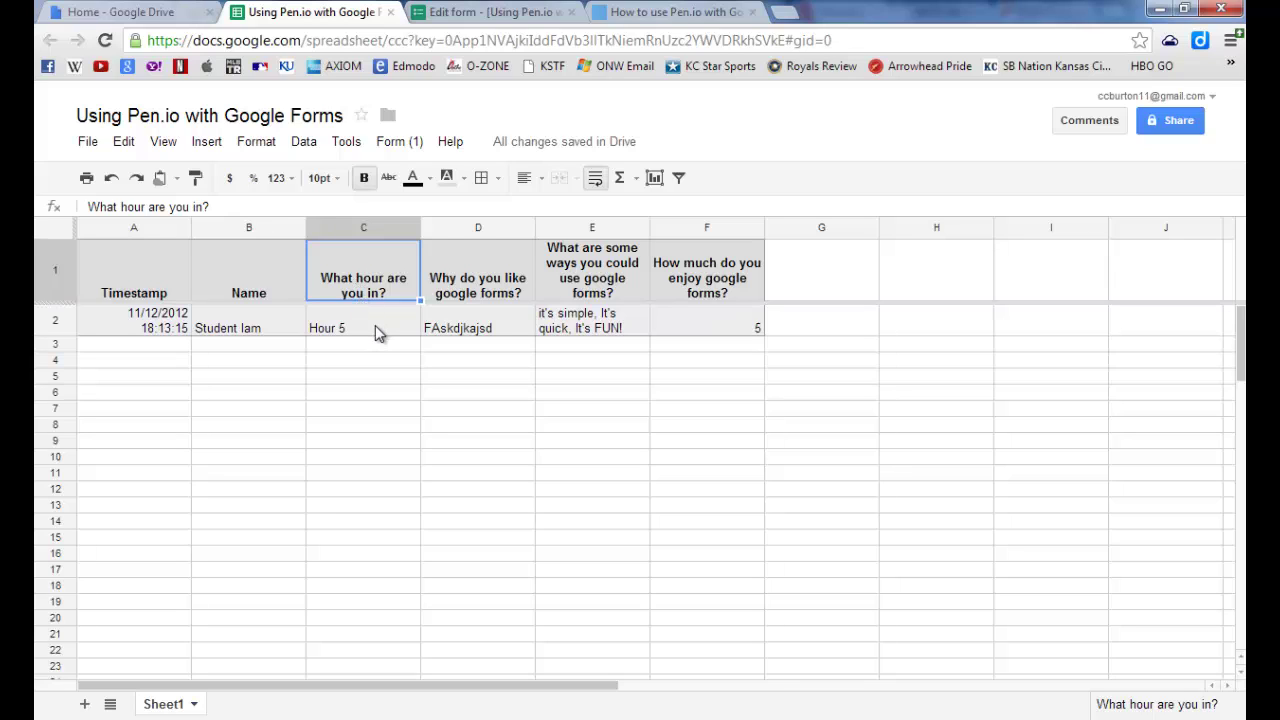
pyautogui.click(478, 290)
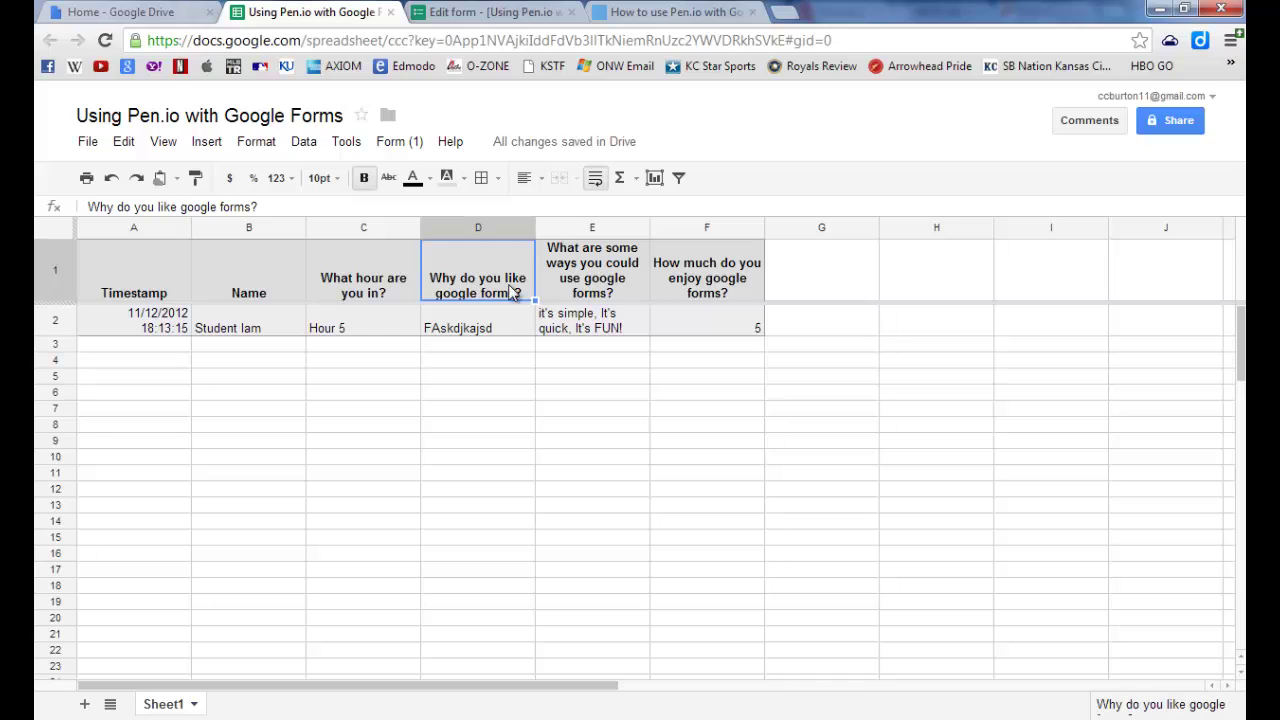
pyautogui.click(574, 290)
pyautogui.click(713, 285)
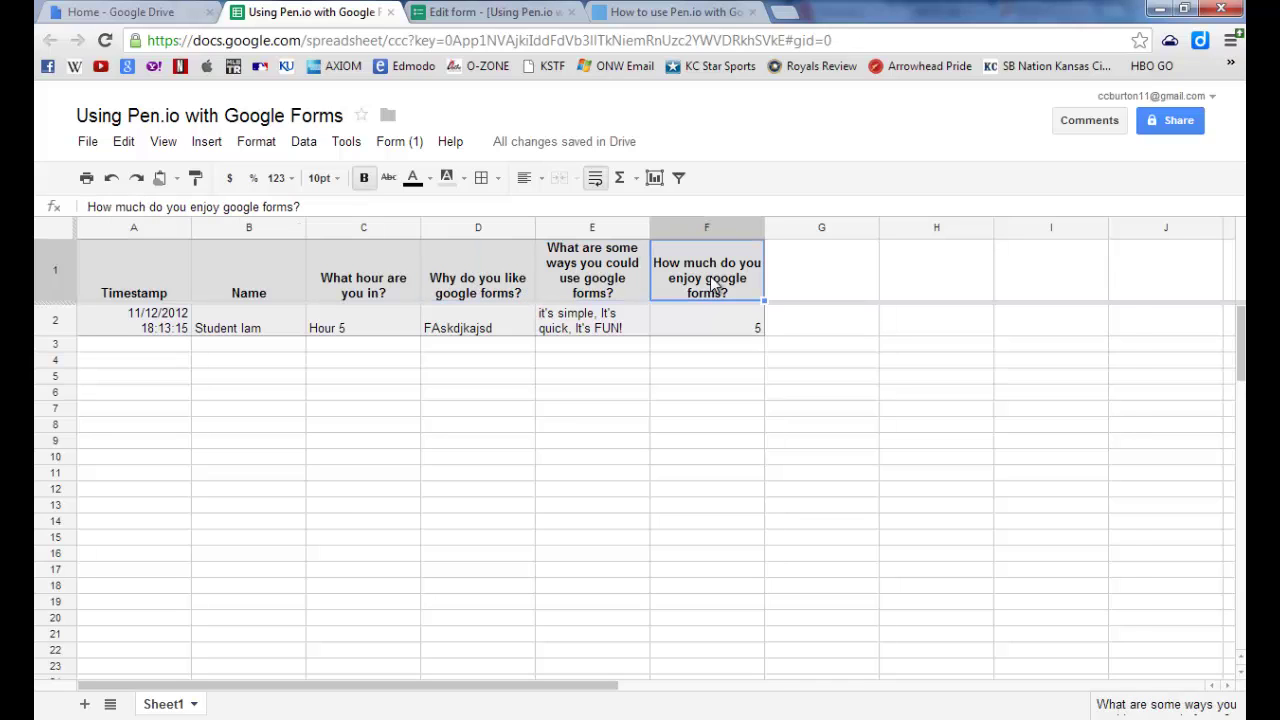